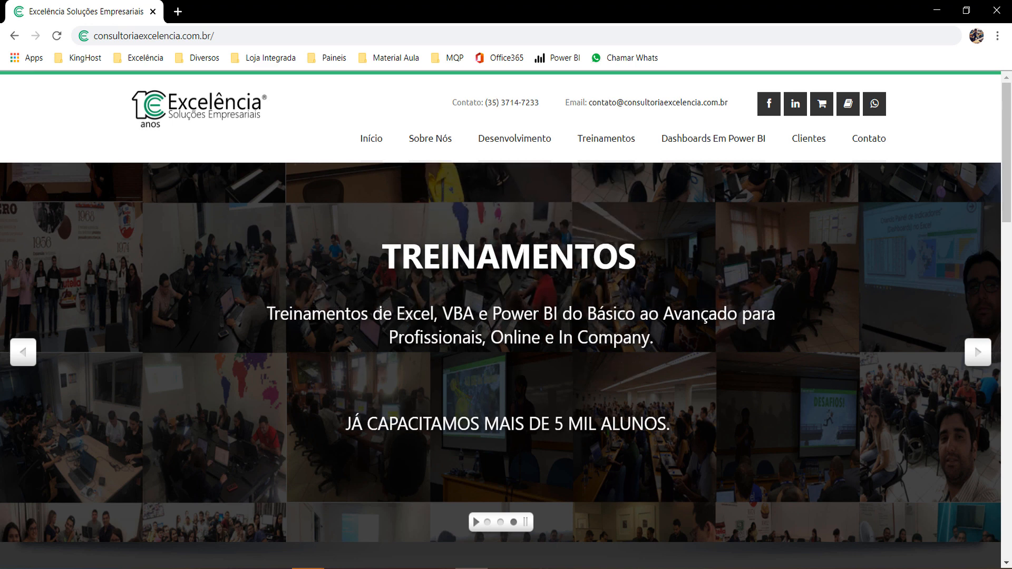
# Examine the 2020 course schedule on the website's Treinamentos page and switch to Power BI Desktop
pyautogui.click(606, 142)
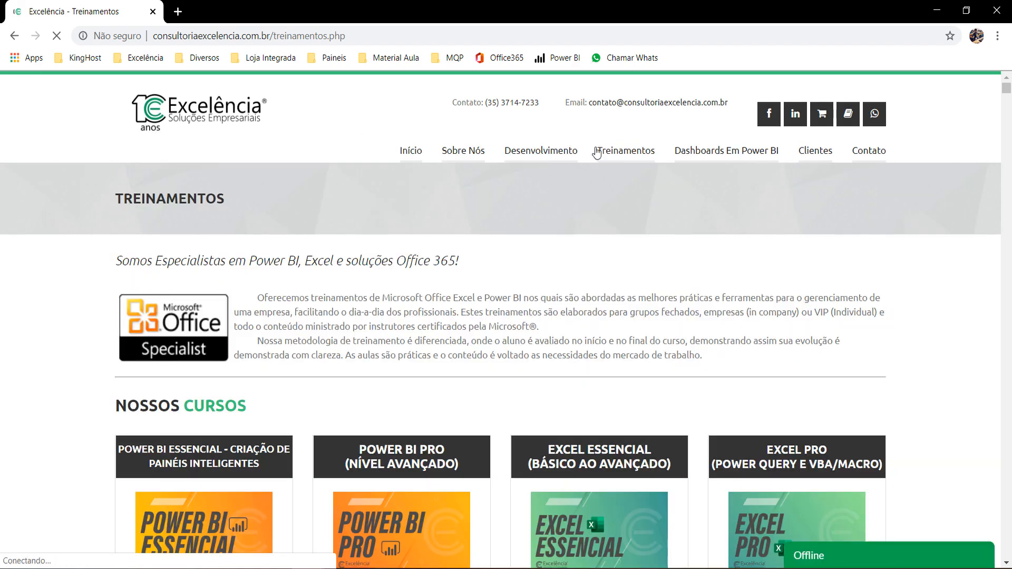
pyautogui.scroll(-7, 557, 205)
pyautogui.scroll(-8, 552, 218)
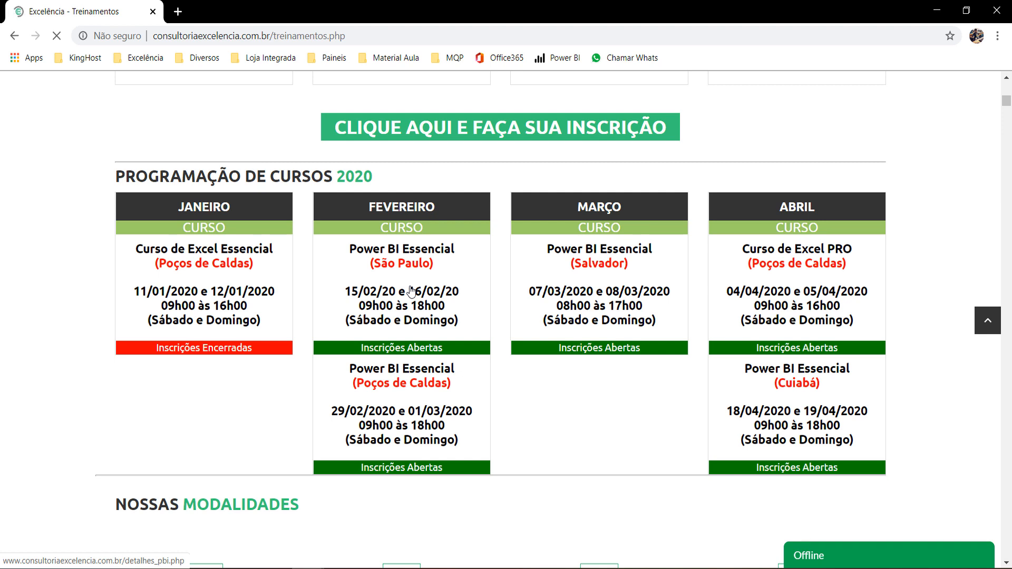
pyautogui.click(940, 10)
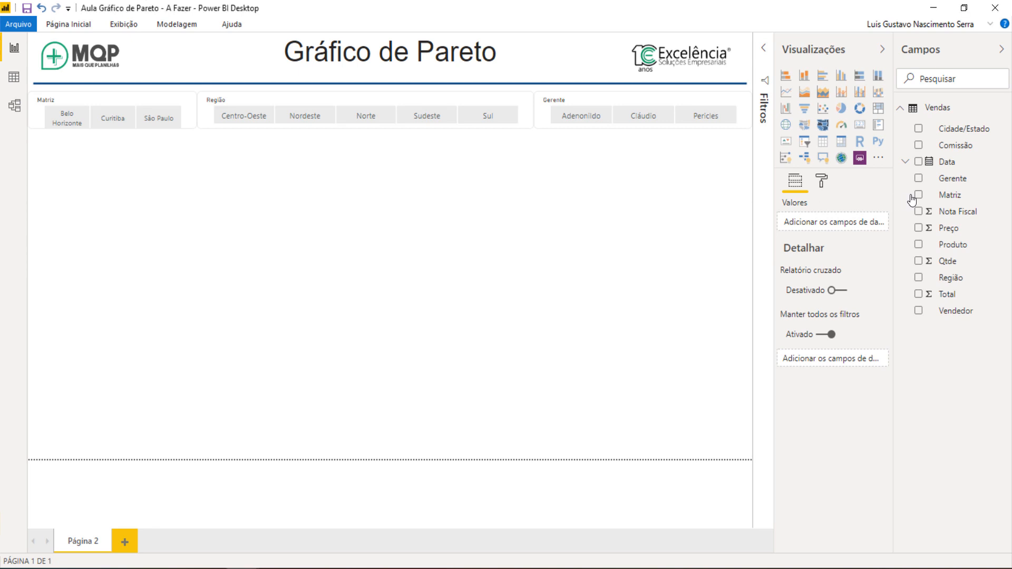
# Create a measure in the Vendas table with the formula mTotal = SUM(Vendas[Total])
pyautogui.rightClick(931, 111)
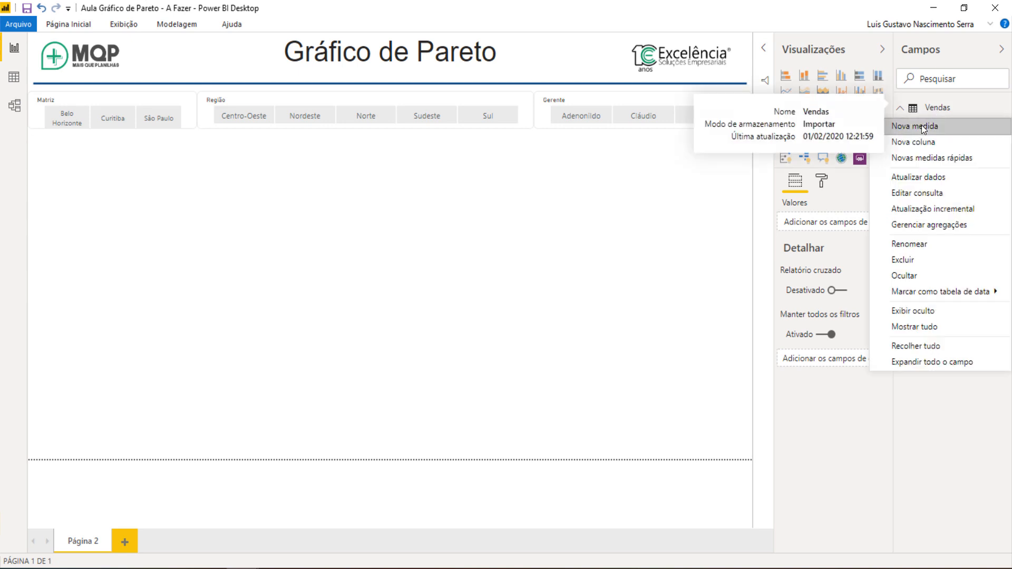
pyautogui.click(911, 125)
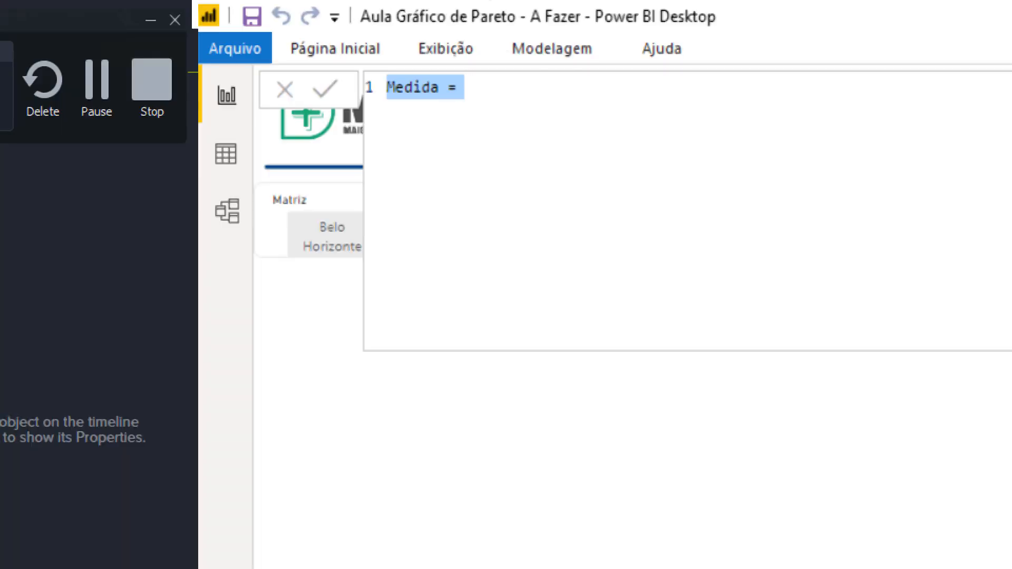
pyautogui.write('mTotal = sum(')
pyautogui.press('Up')
pyautogui.press('Up')
pyautogui.press('Tab')
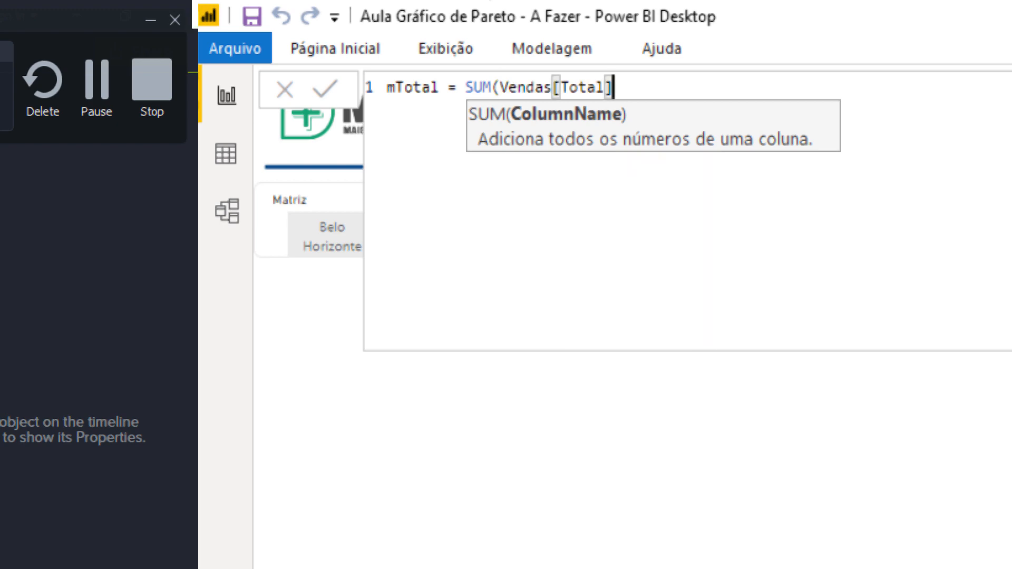
pyautogui.write(')')
pyautogui.press('Return')
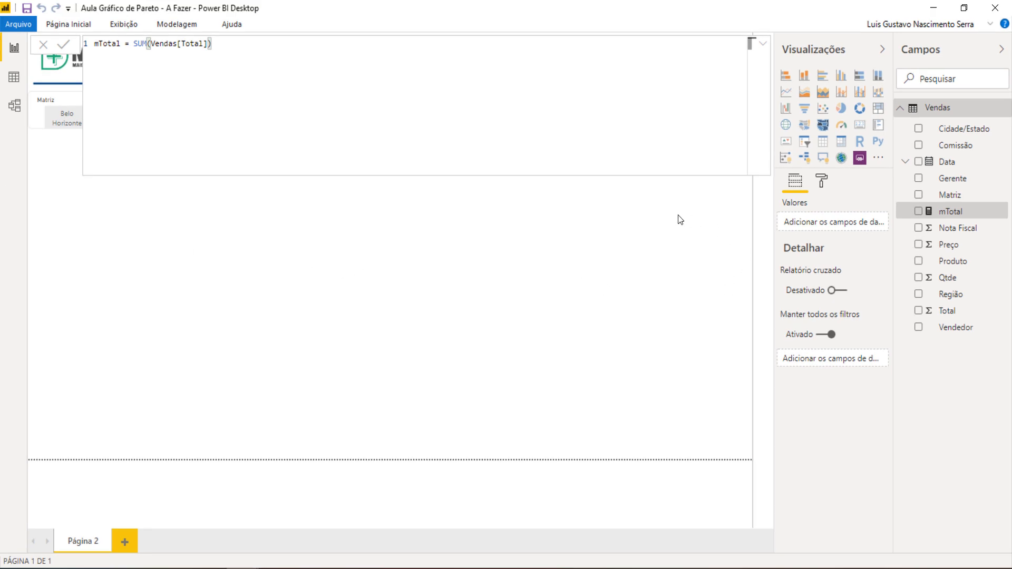
pyautogui.click(569, 203)
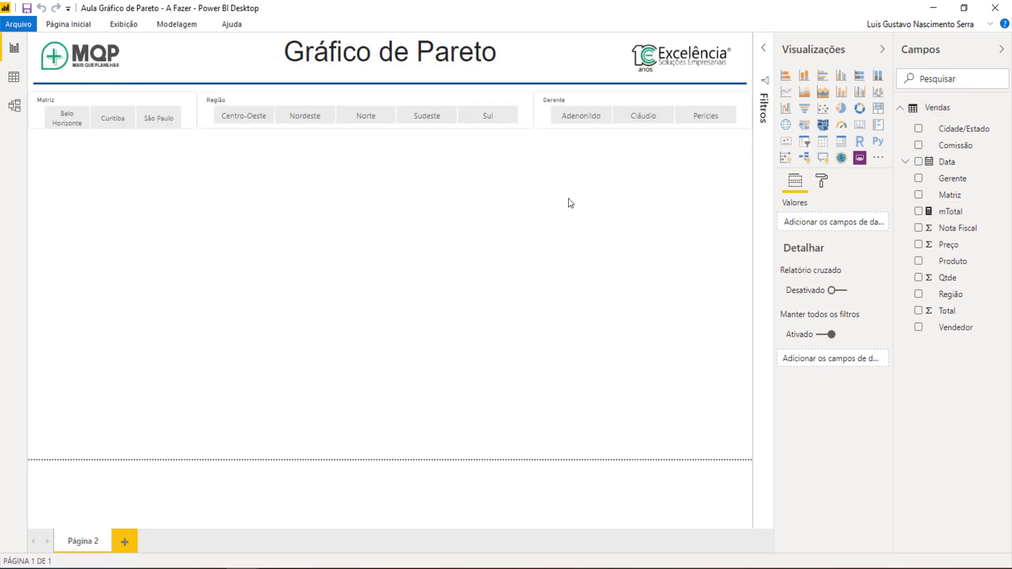
# Add a large line and stacked column chart on the page's right side with Produto as shared axis and mTotal as column values
pyautogui.click(842, 94)
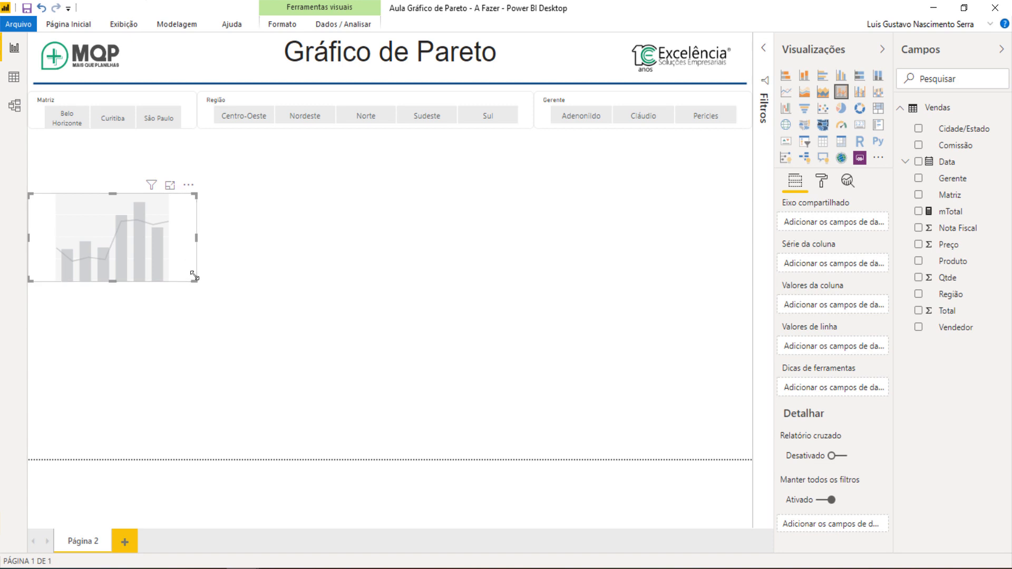
pyautogui.moveTo(196, 278); pyautogui.dragTo(437, 446)
pyautogui.moveTo(337, 376); pyautogui.dragTo(594, 361)
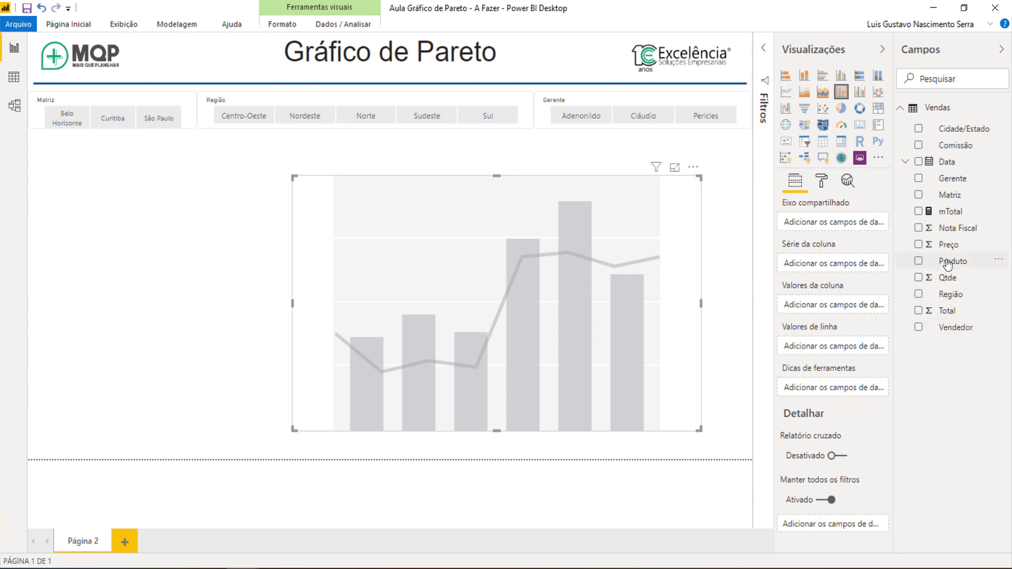
pyautogui.moveTo(945, 262); pyautogui.dragTo(830, 225)
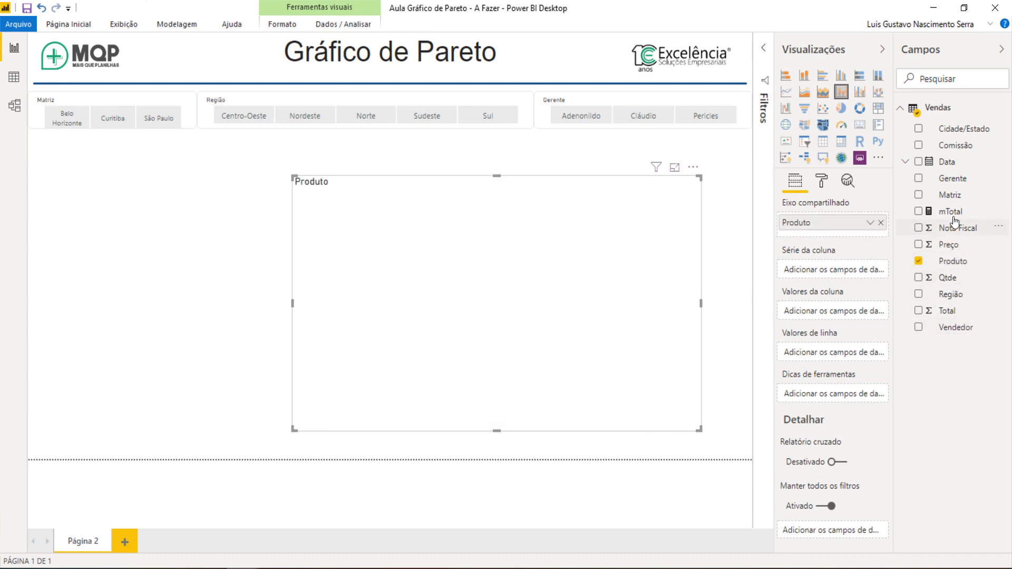
pyautogui.moveTo(949, 211); pyautogui.dragTo(837, 318)
# Enlarge the product column chart to span from just below the slicers to the bottom of the page
pyautogui.moveTo(294, 430); pyautogui.dragTo(279, 458)
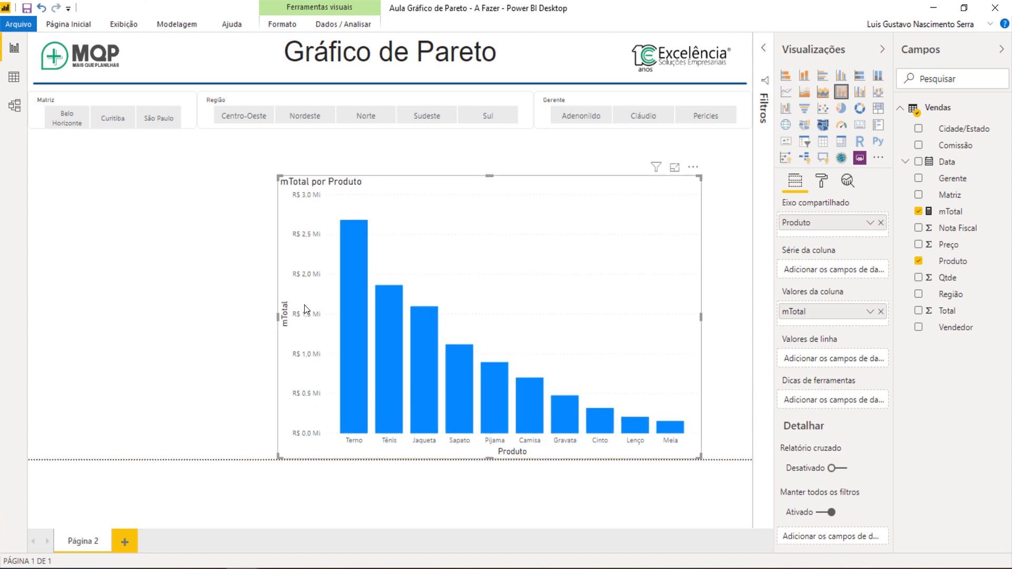
pyautogui.click(882, 49)
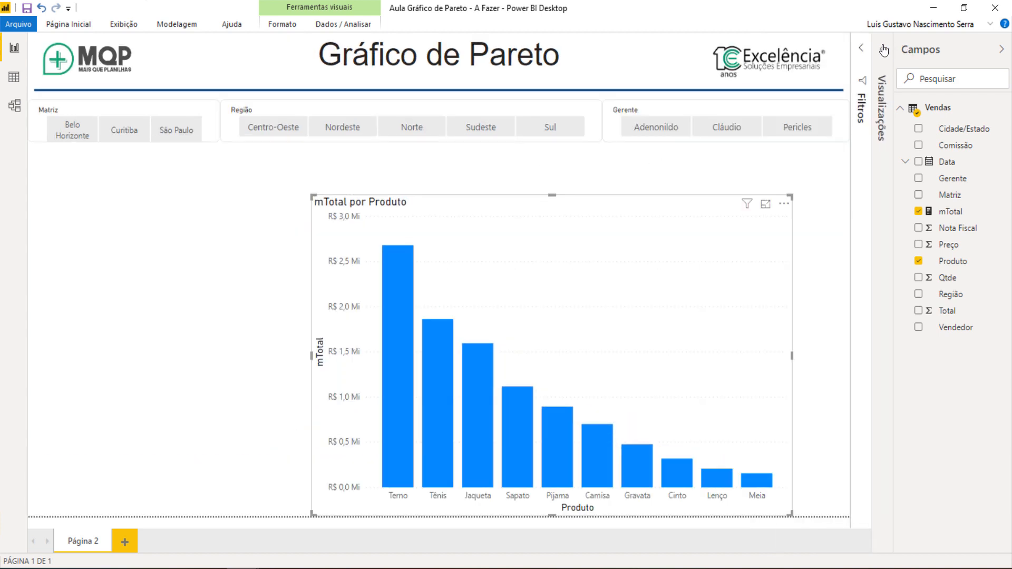
pyautogui.moveTo(312, 197); pyautogui.dragTo(318, 154)
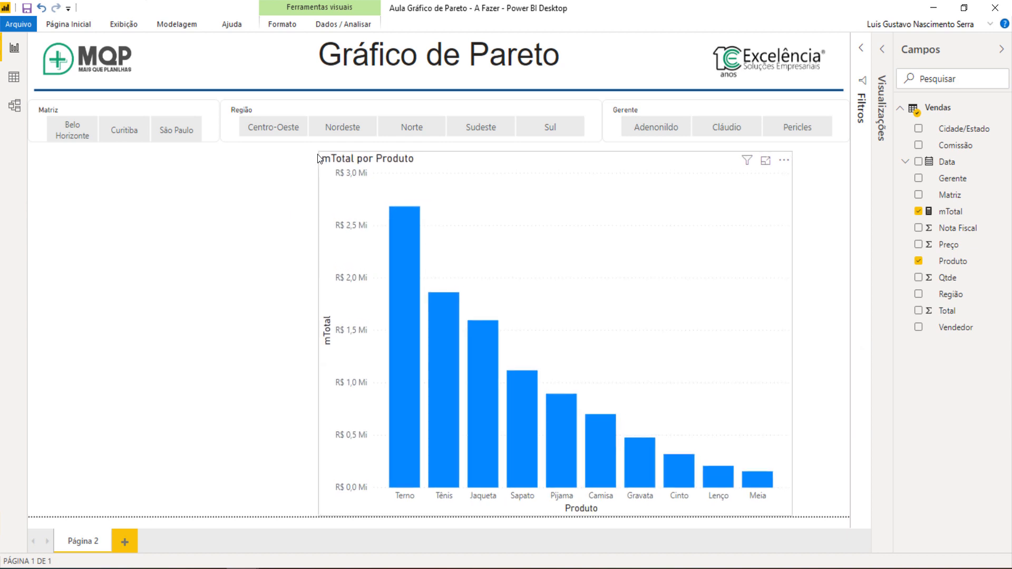
# Turn on the column chart's data labels with 14 pt text and widen the chart to the page's right edge
pyautogui.click(1002, 49)
pyautogui.click(974, 50)
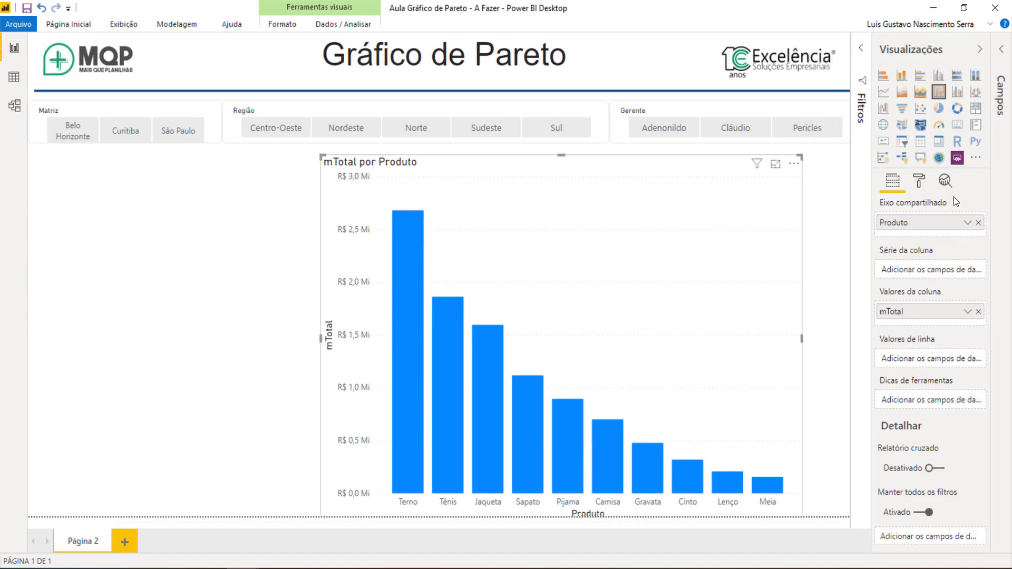
pyautogui.click(920, 182)
pyautogui.click(965, 331)
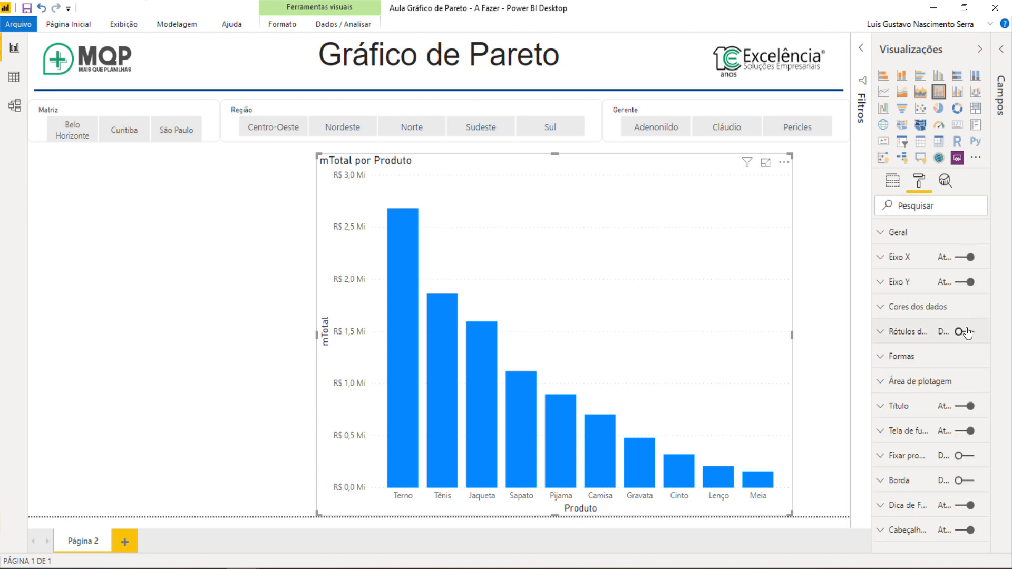
pyautogui.click(906, 332)
pyautogui.scroll(-3, 920, 390)
pyautogui.click(921, 447)
pyautogui.click(920, 447)
pyautogui.click(921, 447)
pyautogui.click(920, 447)
pyautogui.click(921, 447)
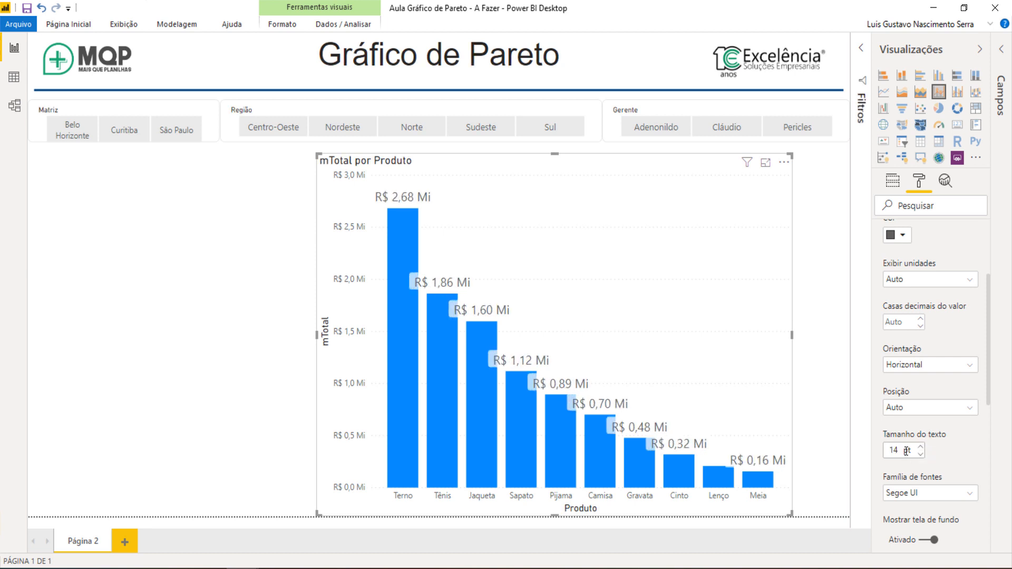
pyautogui.scroll(2, 907, 451)
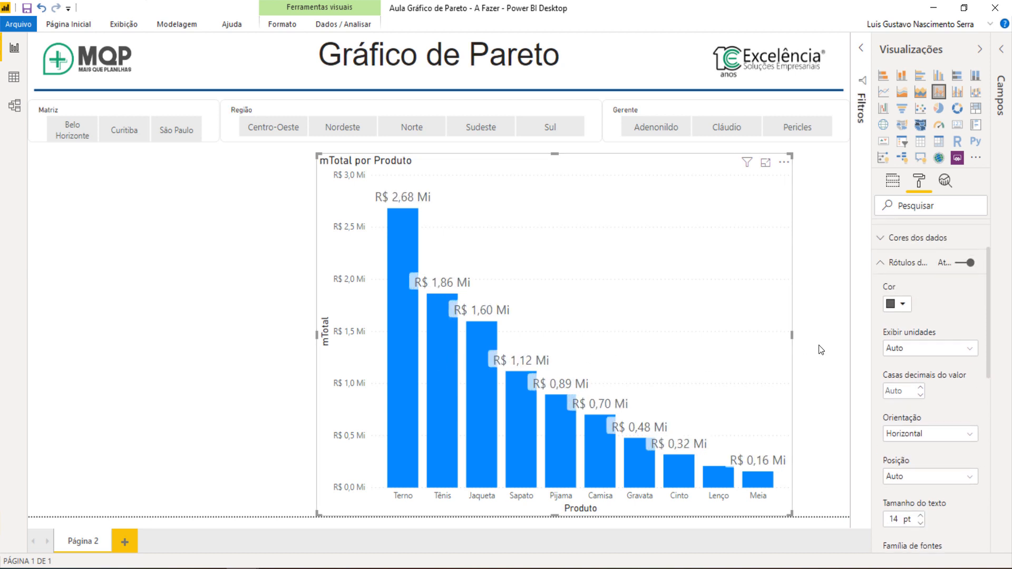
pyautogui.moveTo(792, 336); pyautogui.dragTo(849, 337)
# Add a card visual showing mTotal in the empty area beside the column chart
pyautogui.click(270, 253)
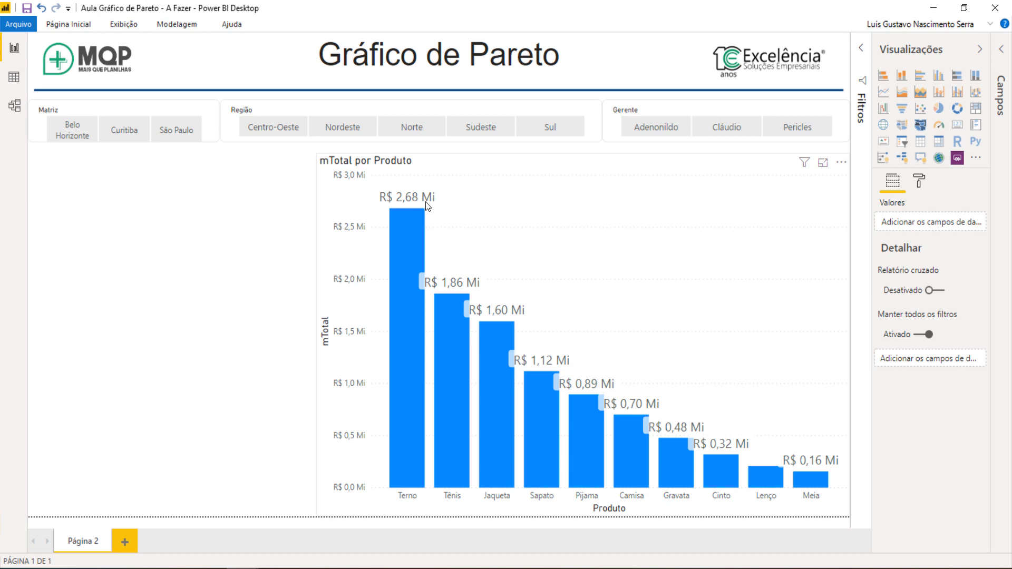
pyautogui.click(957, 126)
pyautogui.click(1001, 50)
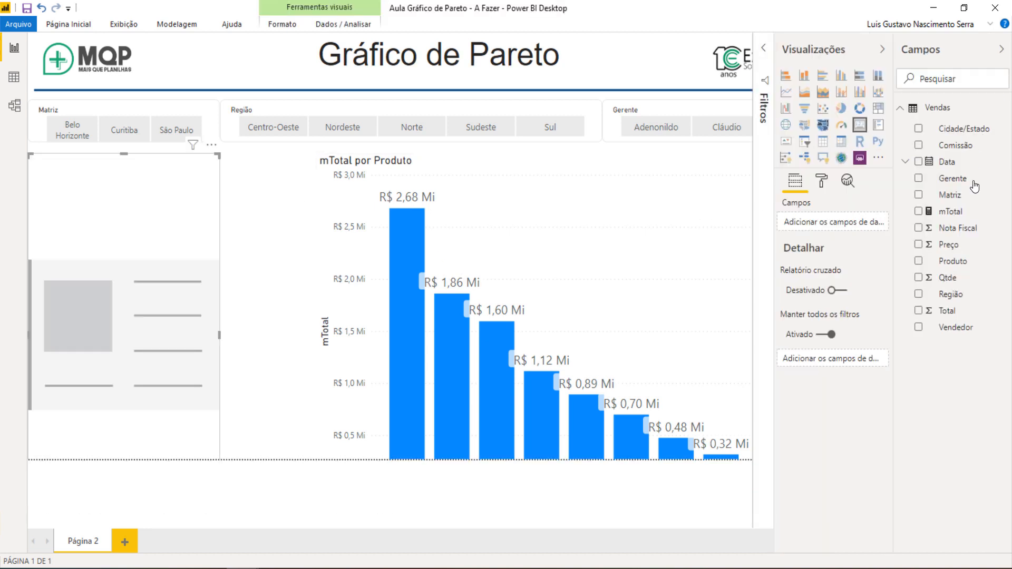
pyautogui.moveTo(951, 211); pyautogui.dragTo(843, 222)
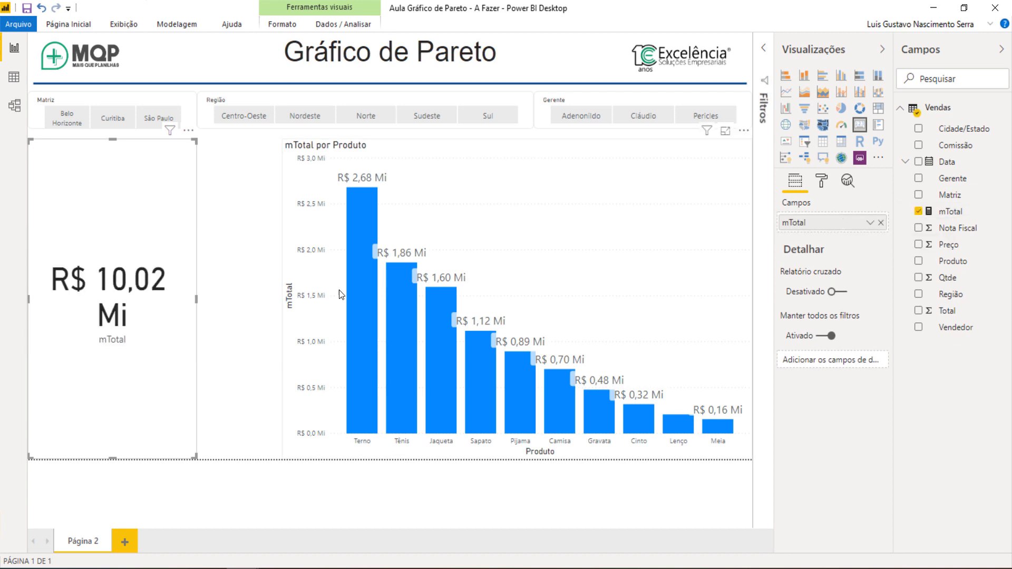
# Reduce the mTotal card's height and widen it slightly so its value fits on one line
pyautogui.click(112, 137)
pyautogui.click(114, 143)
pyautogui.moveTo(112, 138); pyautogui.dragTo(111, 183)
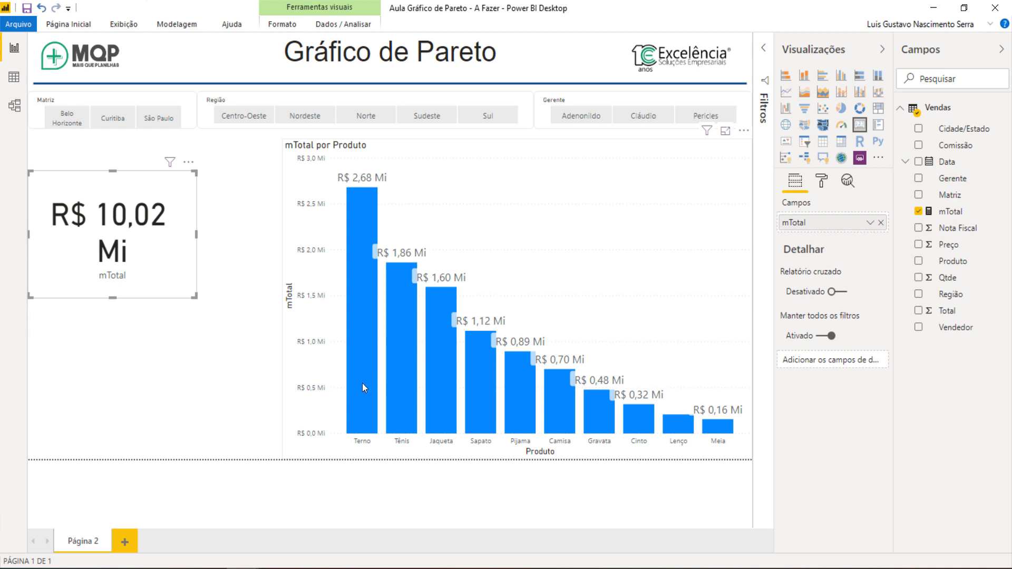
pyautogui.moveTo(403, 378)
pyautogui.click(1001, 49)
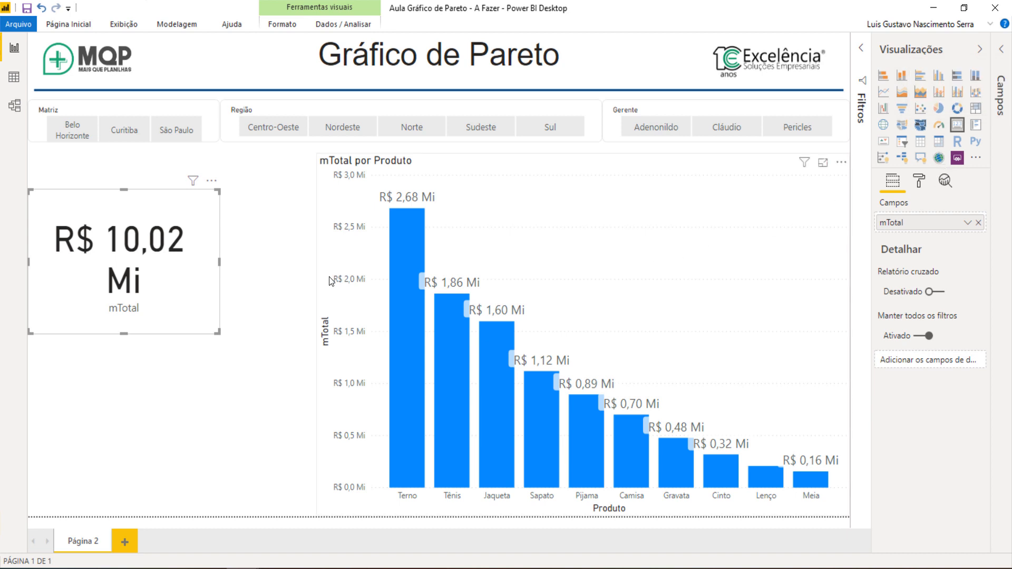
pyautogui.moveTo(217, 191); pyautogui.dragTo(227, 259)
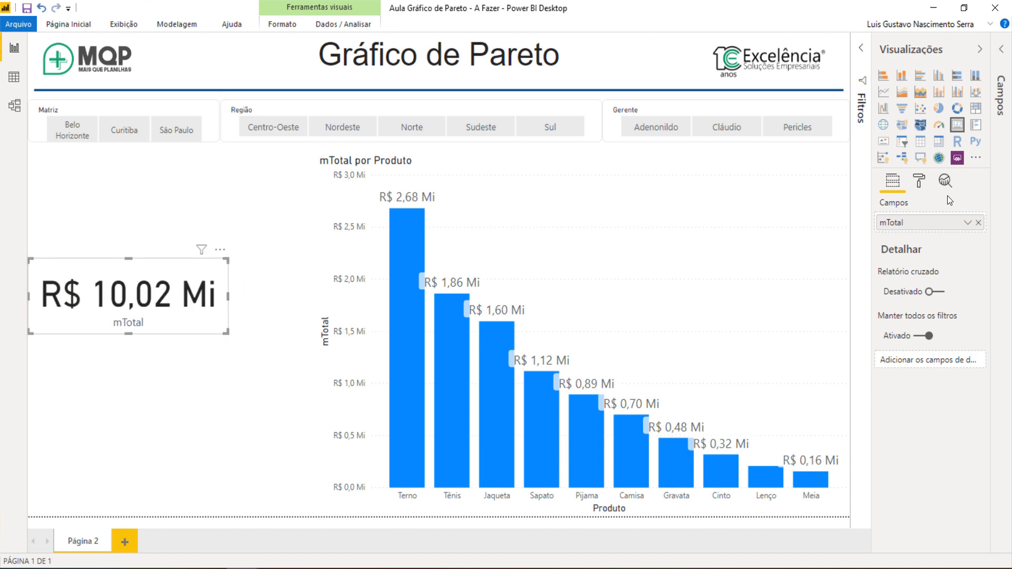
# Set the text size of the card's data label to 27 pt
pyautogui.click(920, 183)
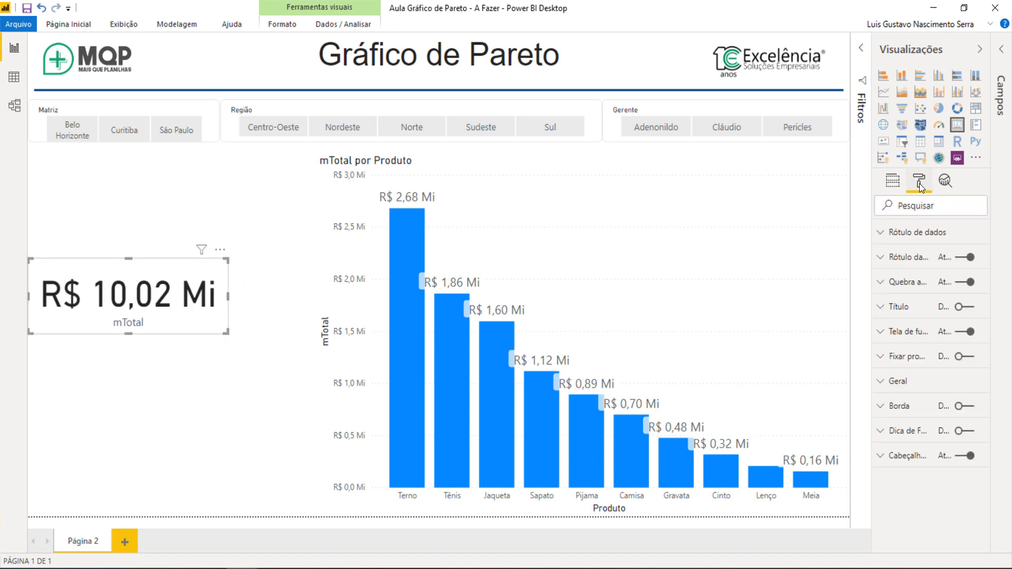
pyautogui.click(911, 259)
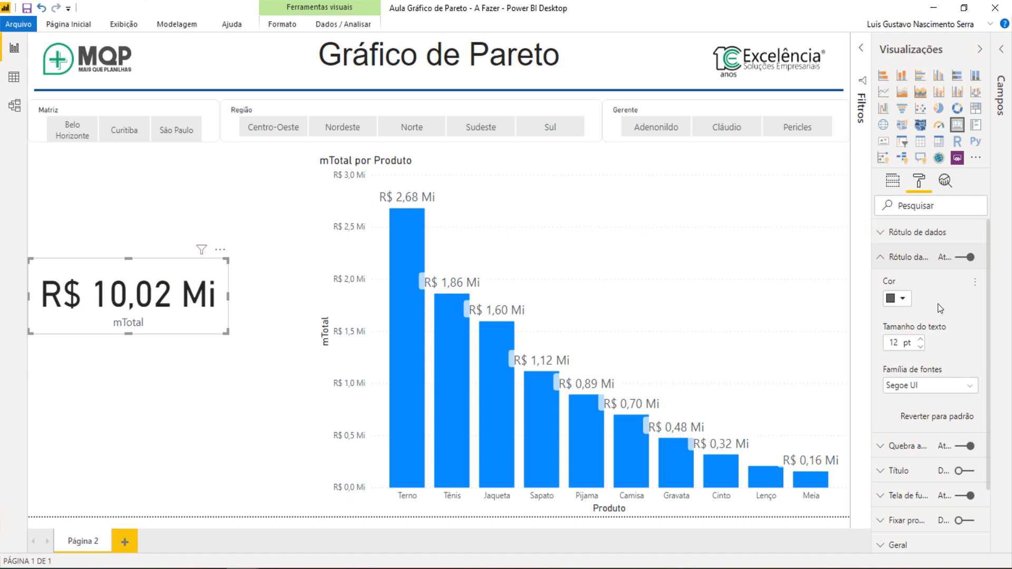
pyautogui.click(891, 233)
pyautogui.click(920, 408)
pyautogui.click(920, 408)
pyautogui.click(920, 408)
pyautogui.click(920, 408)
pyautogui.click(921, 408)
pyautogui.click(920, 408)
pyautogui.click(921, 408)
pyautogui.click(920, 400)
pyautogui.click(919, 400)
pyautogui.click(920, 400)
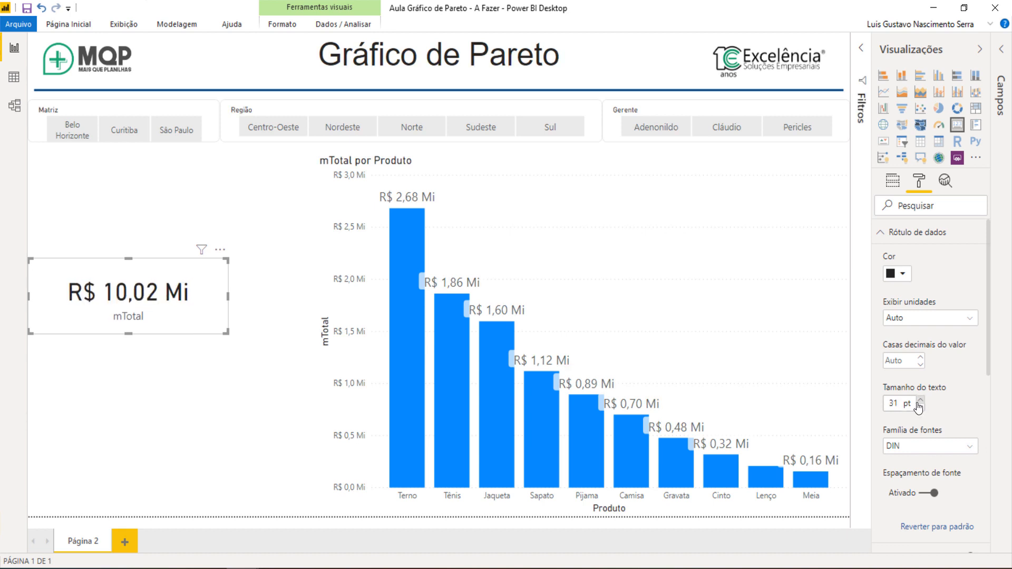
pyautogui.click(921, 407)
pyautogui.click(920, 408)
pyautogui.click(920, 408)
pyautogui.click(920, 408)
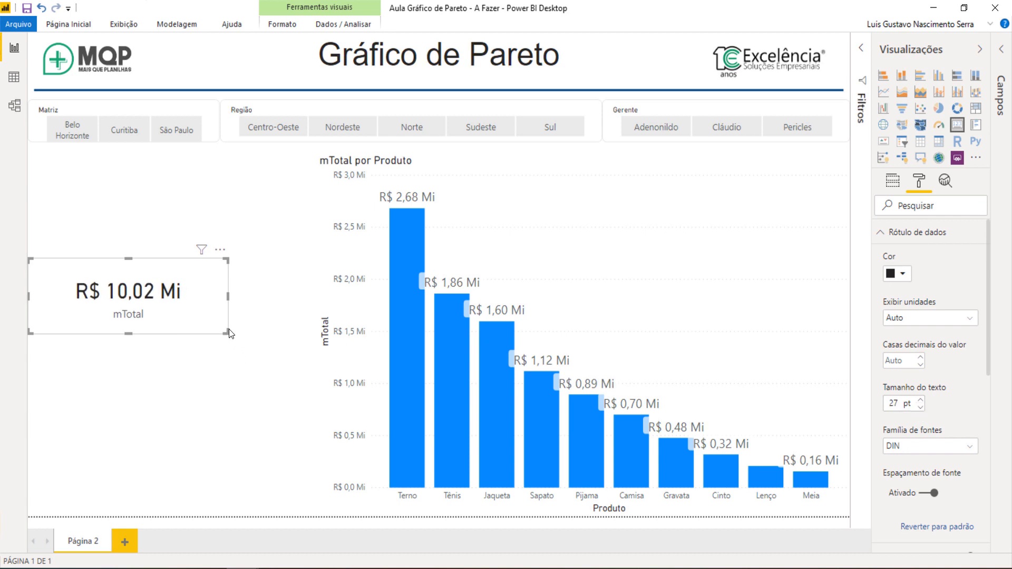
# Fit the card into the header between the title and the Excelência logo, and turn off its category label
pyautogui.moveTo(165, 316); pyautogui.dragTo(691, 93)
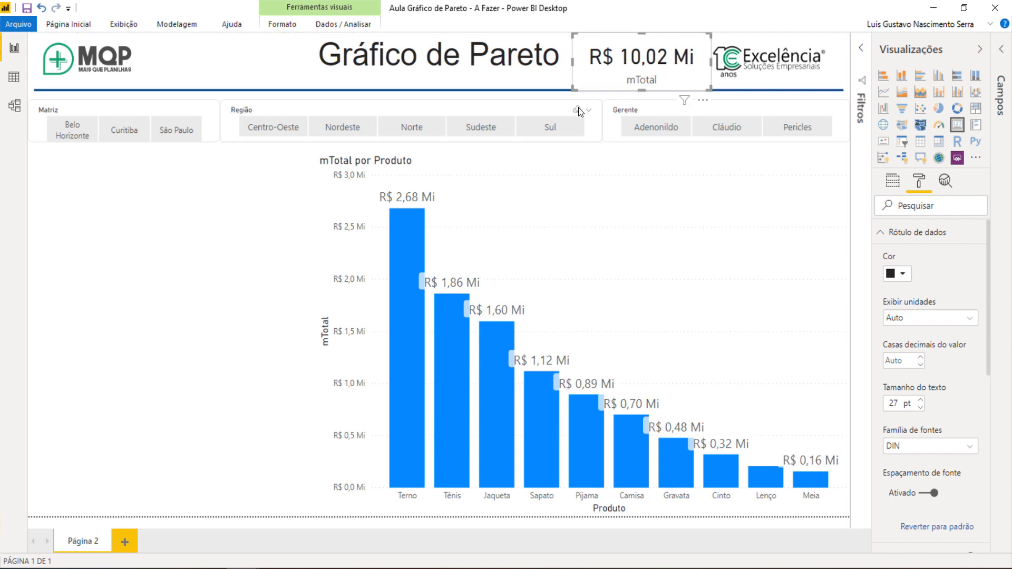
pyautogui.moveTo(572, 86)
pyautogui.mouseDown()
pyautogui.moveTo(574, 78)
pyautogui.moveTo(590, 89)
pyautogui.mouseUp()
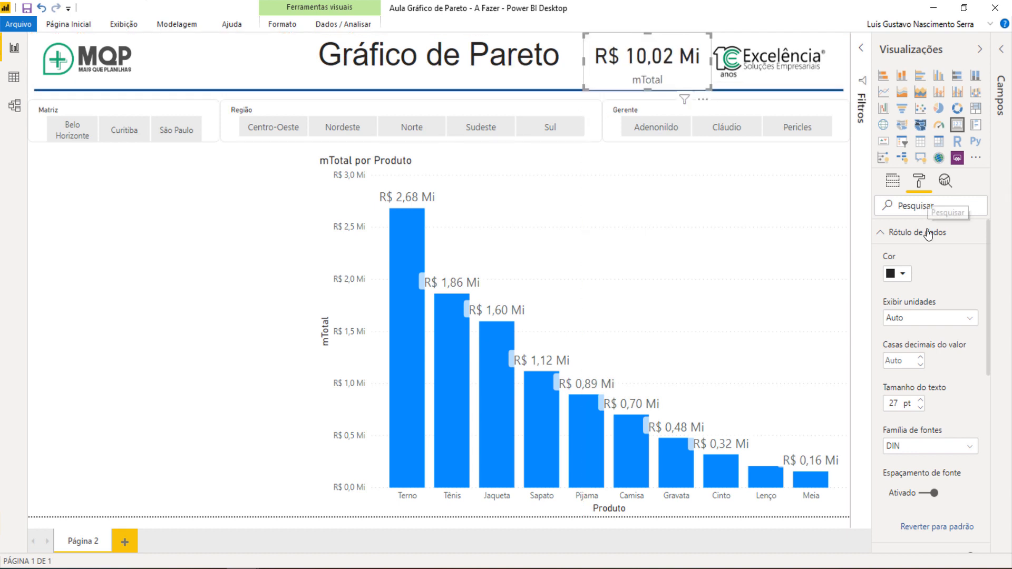
pyautogui.click(884, 240)
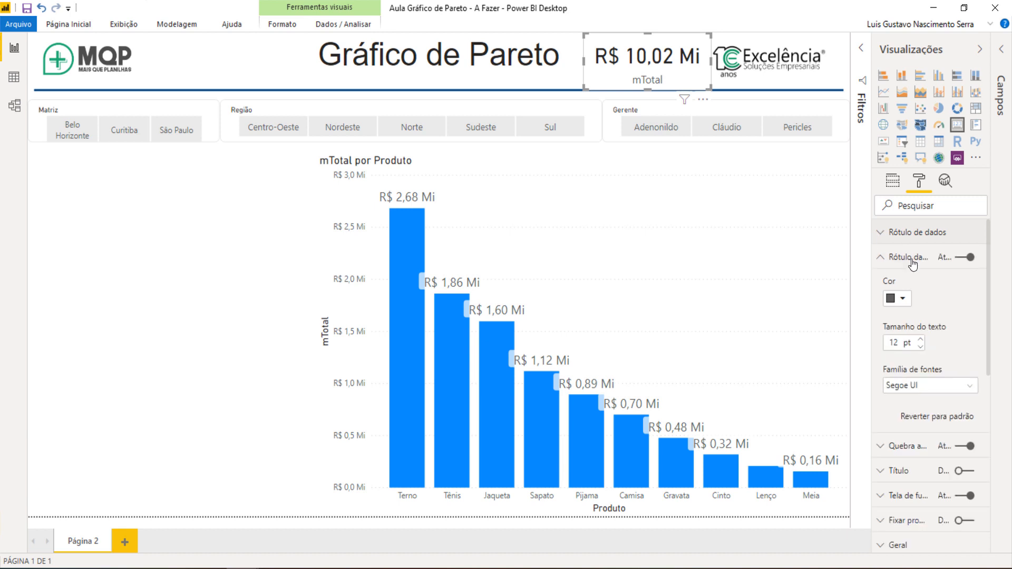
pyautogui.click(970, 259)
# Colour the card's data label with the theme's orange and set its display units to Nenhum
pyautogui.click(906, 232)
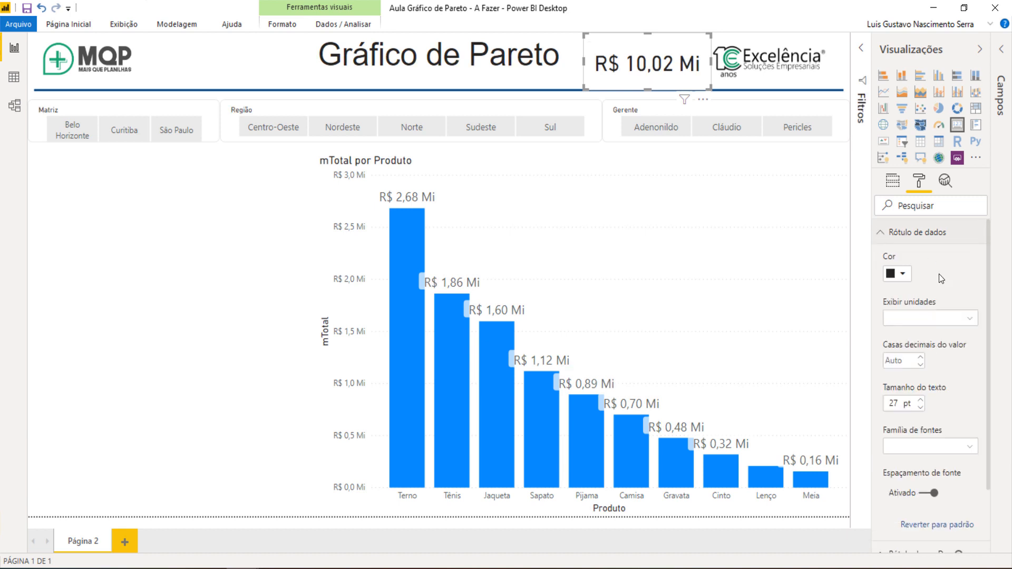
pyautogui.click(903, 274)
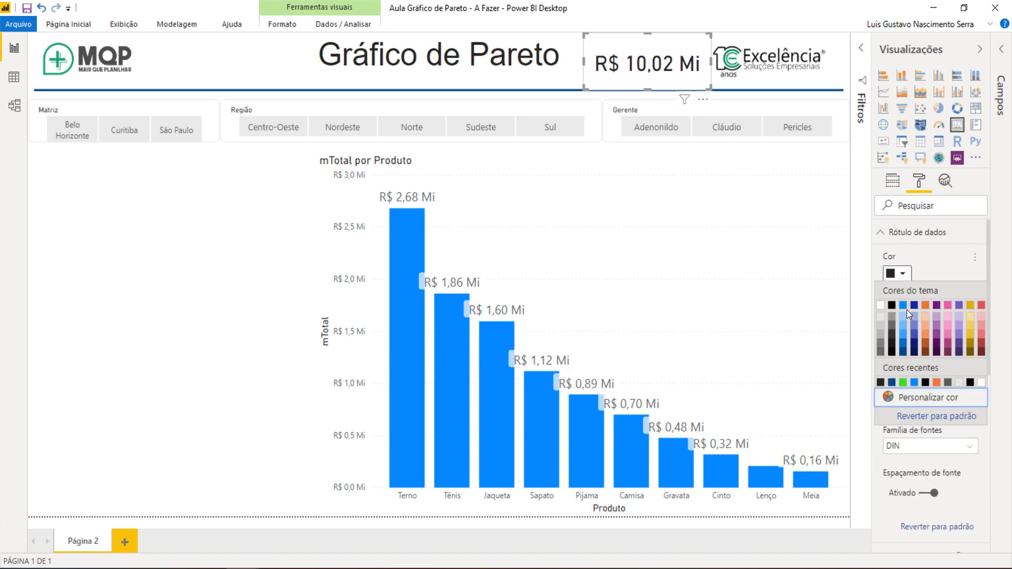
pyautogui.click(924, 306)
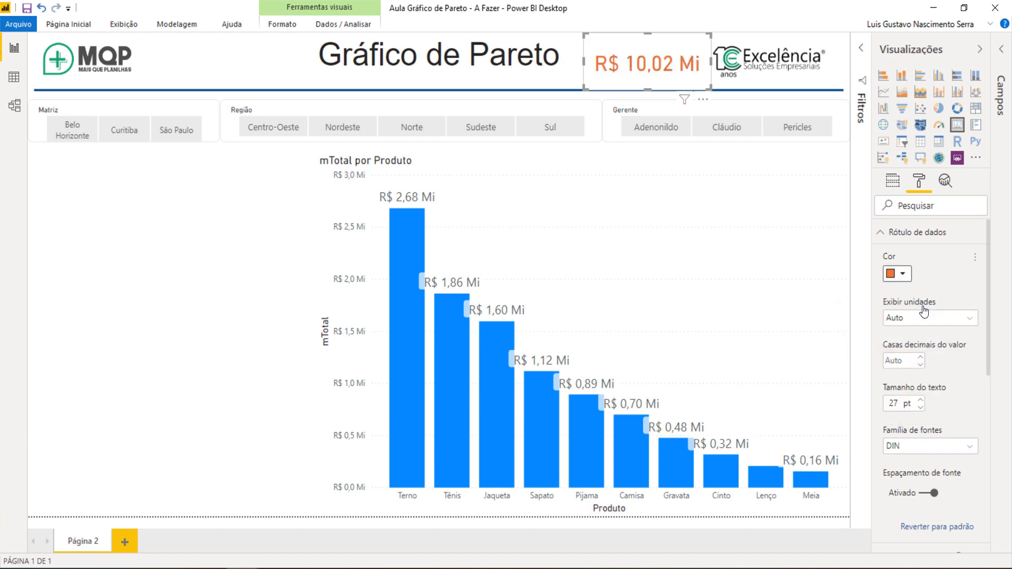
pyautogui.click(957, 318)
pyautogui.click(945, 346)
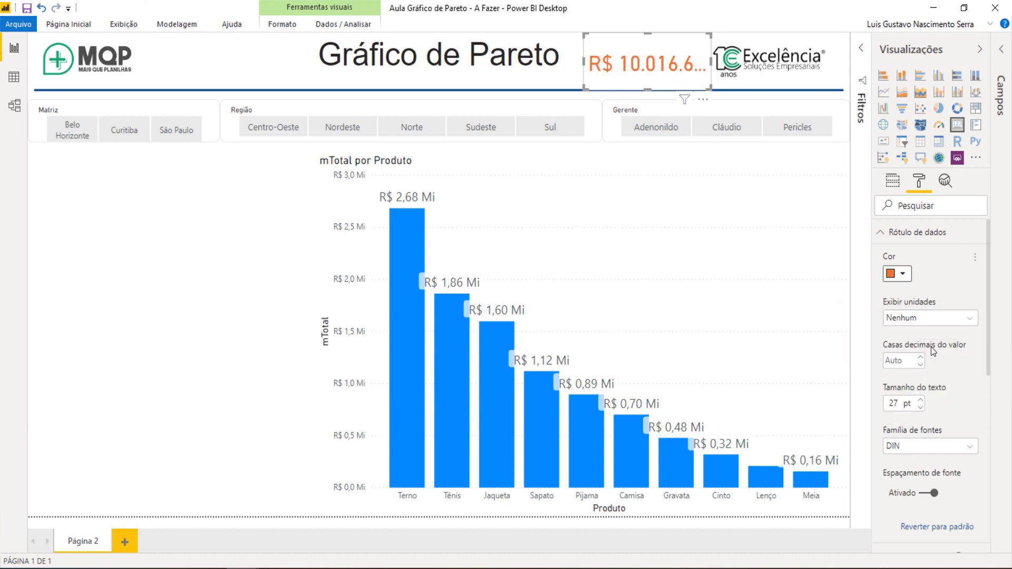
# Reduce the text size of the total card's data label to 17 pt
pyautogui.click(920, 407)
pyautogui.click(920, 407)
pyautogui.click(921, 407)
pyautogui.click(920, 407)
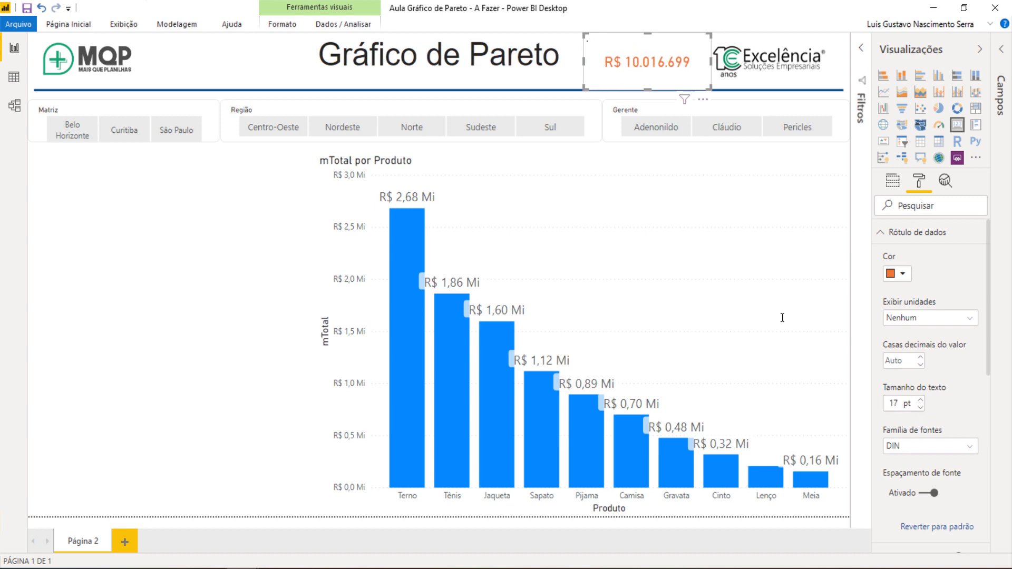
# Add a table visual in the empty area beside the chart, with Produto and mTotal as its values
pyautogui.click(200, 195)
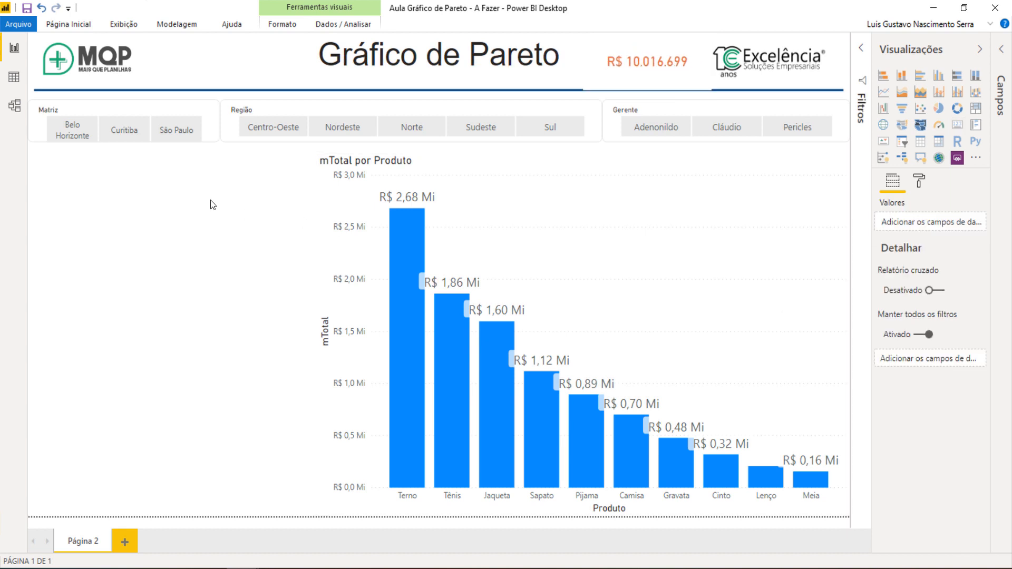
pyautogui.click(921, 141)
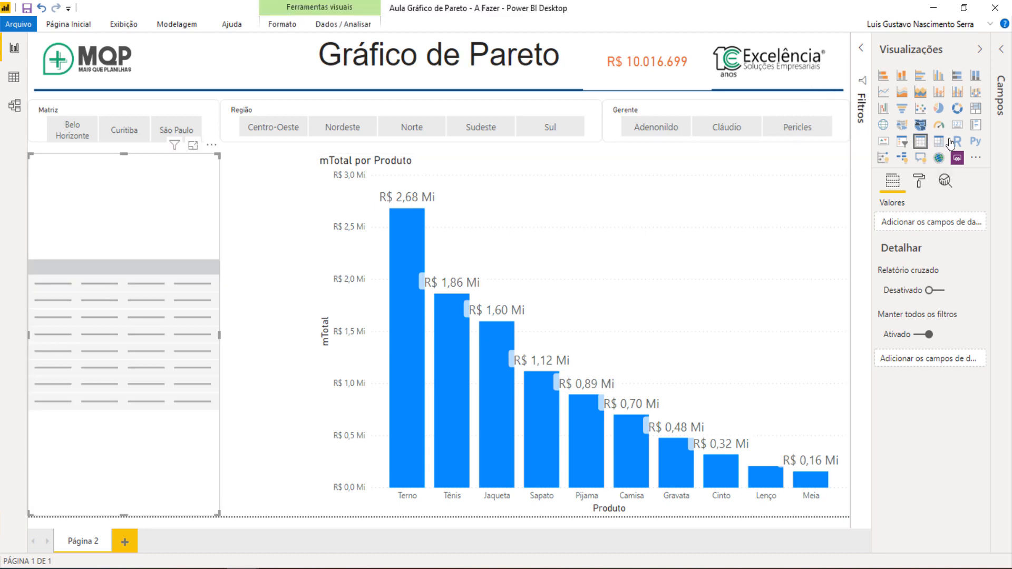
pyautogui.click(1001, 53)
pyautogui.moveTo(954, 261); pyautogui.dragTo(859, 229)
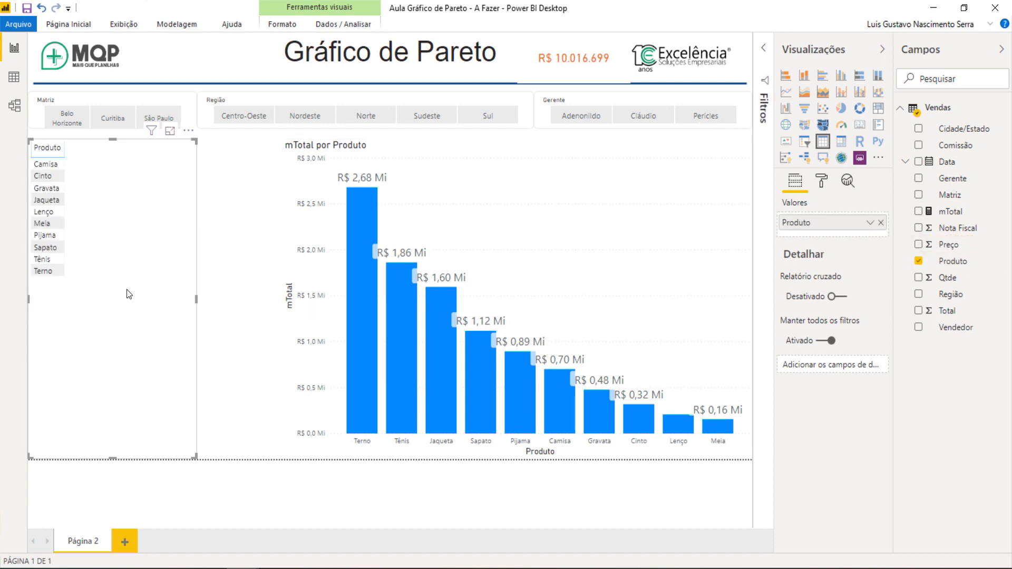
pyautogui.moveTo(954, 216); pyautogui.dragTo(870, 238)
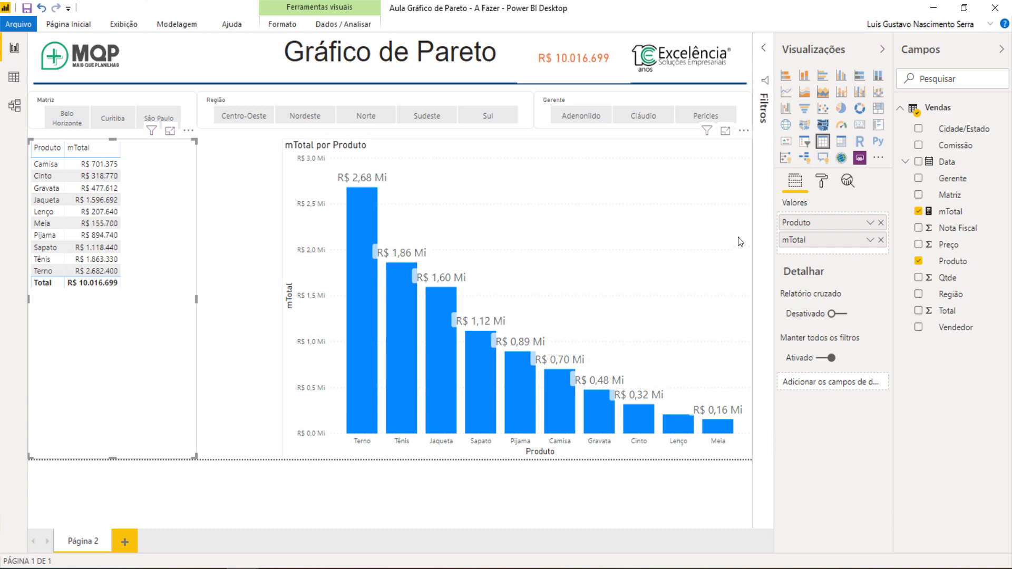
# Enlarge the text size of the product table's values by a few points
pyautogui.click(823, 184)
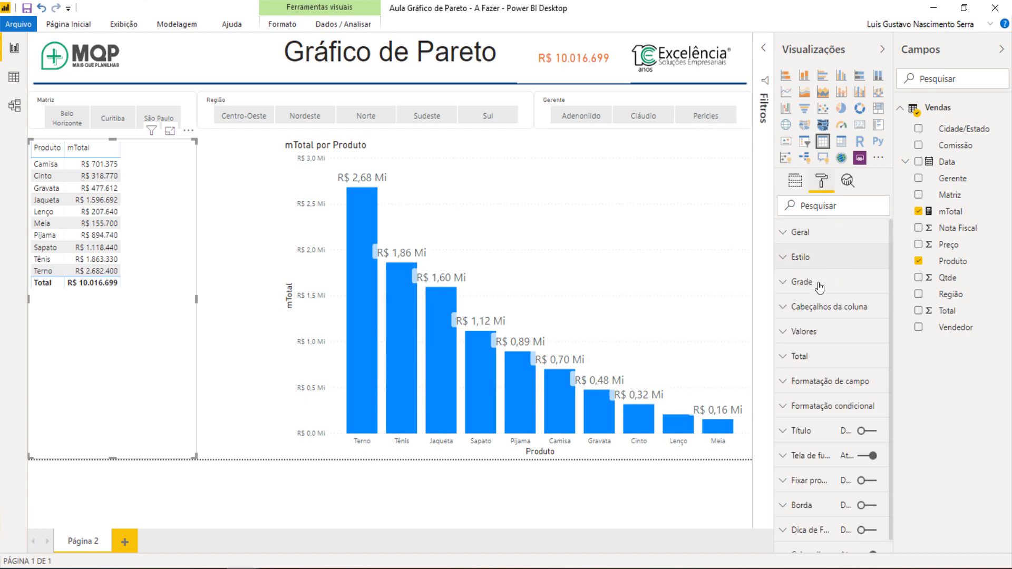
pyautogui.click(804, 333)
pyautogui.scroll(-5, 817, 425)
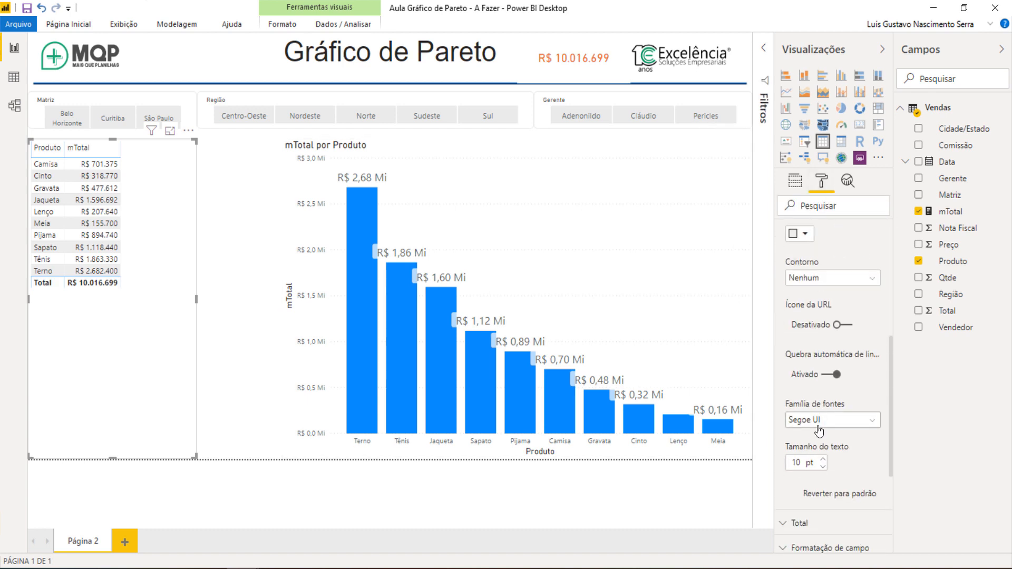
pyautogui.click(823, 460)
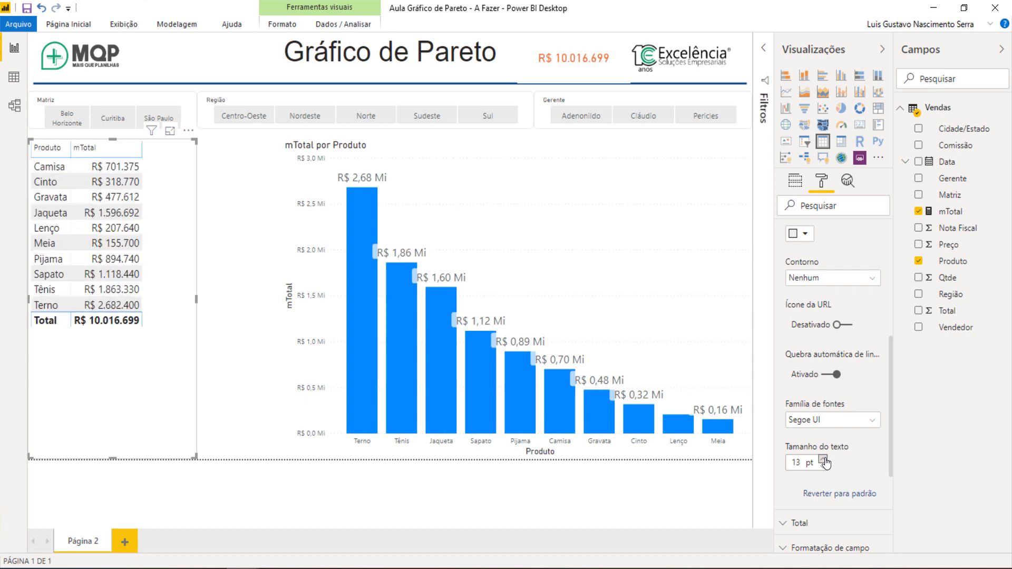
pyautogui.scroll(5, 807, 411)
pyautogui.click(785, 332)
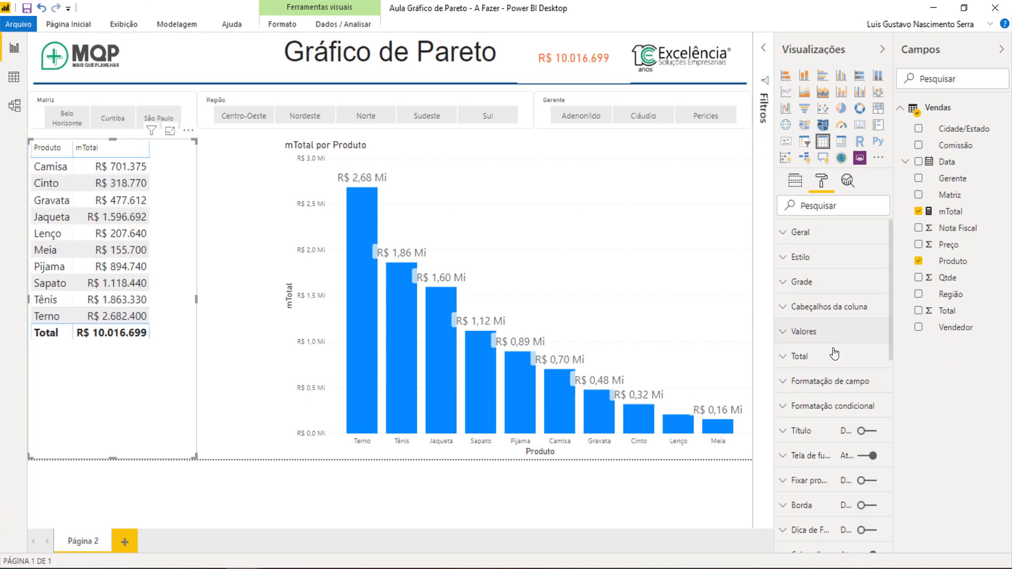
# Set the text size of the product table's column headers to 14 pt
pyautogui.click(798, 312)
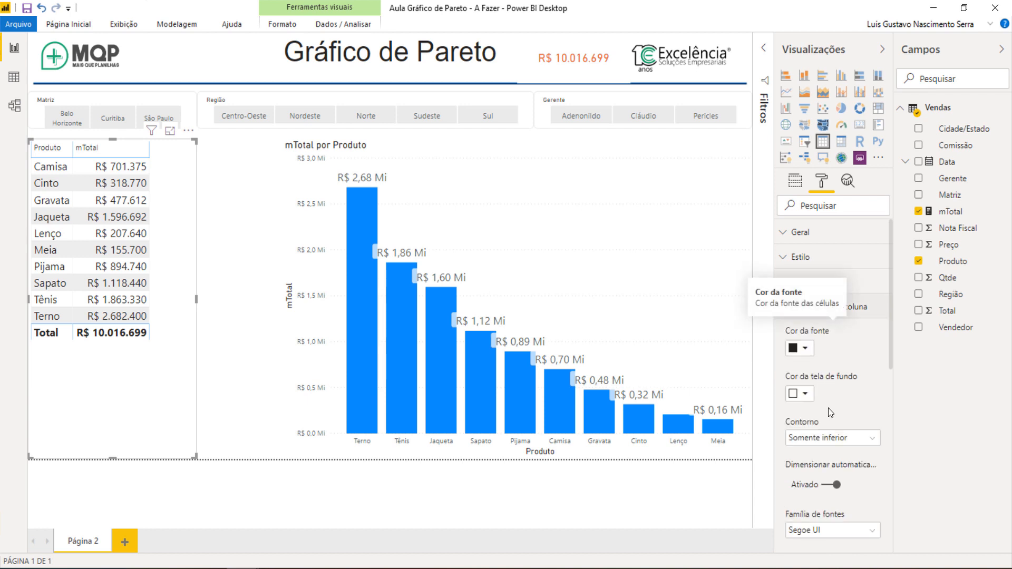
pyautogui.scroll(-8, 827, 404)
pyautogui.scroll(3, 848, 356)
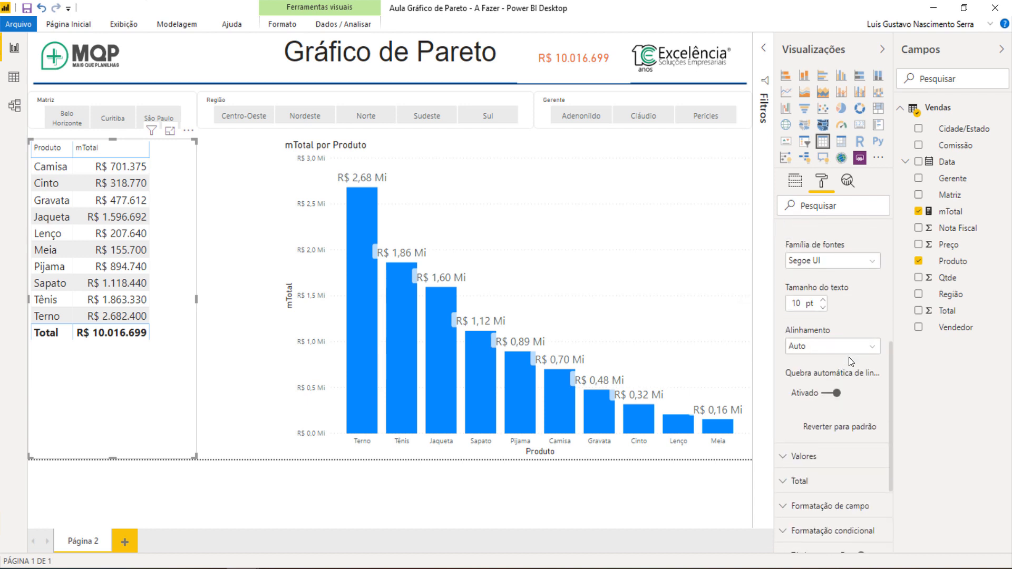
pyautogui.scroll(1, 848, 356)
pyautogui.click(824, 369)
pyautogui.click(823, 369)
pyautogui.click(824, 369)
pyautogui.click(824, 369)
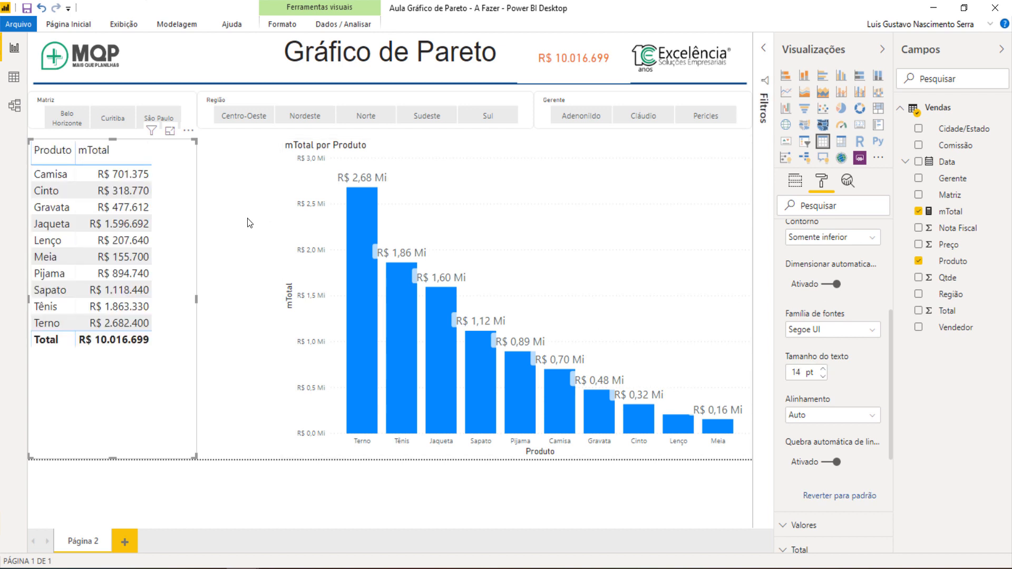
# Widen the product table so it extends to the edge of the mTotal por Produto chart
pyautogui.moveTo(197, 302); pyautogui.dragTo(278, 302)
pyautogui.click(279, 302)
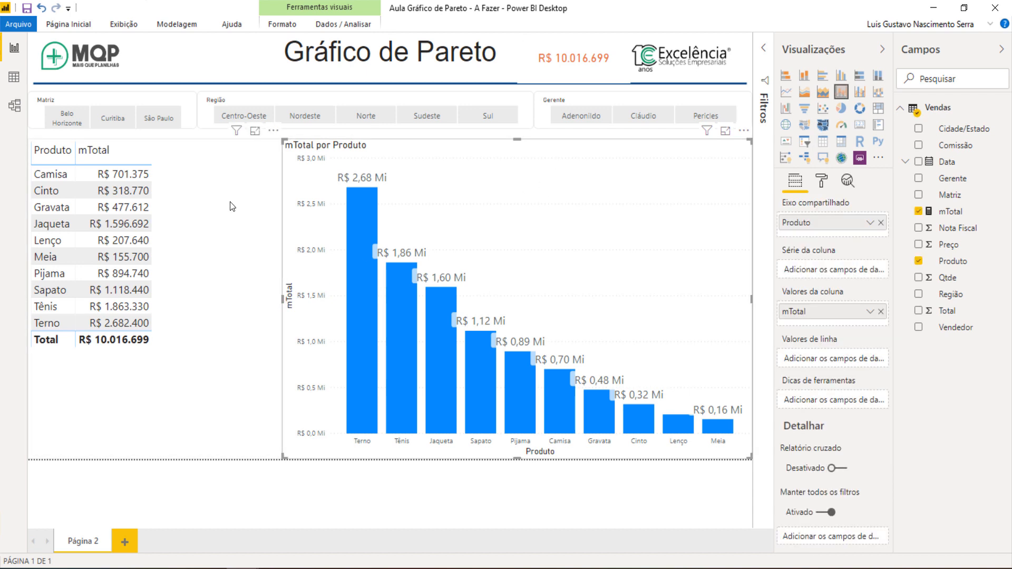
pyautogui.click(221, 303)
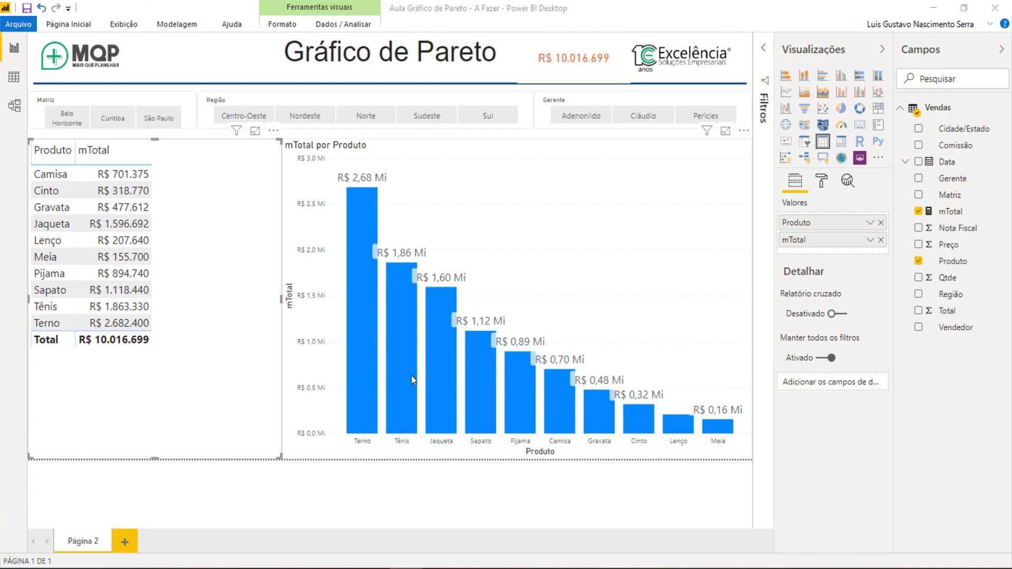
pyautogui.moveTo(352, 270)
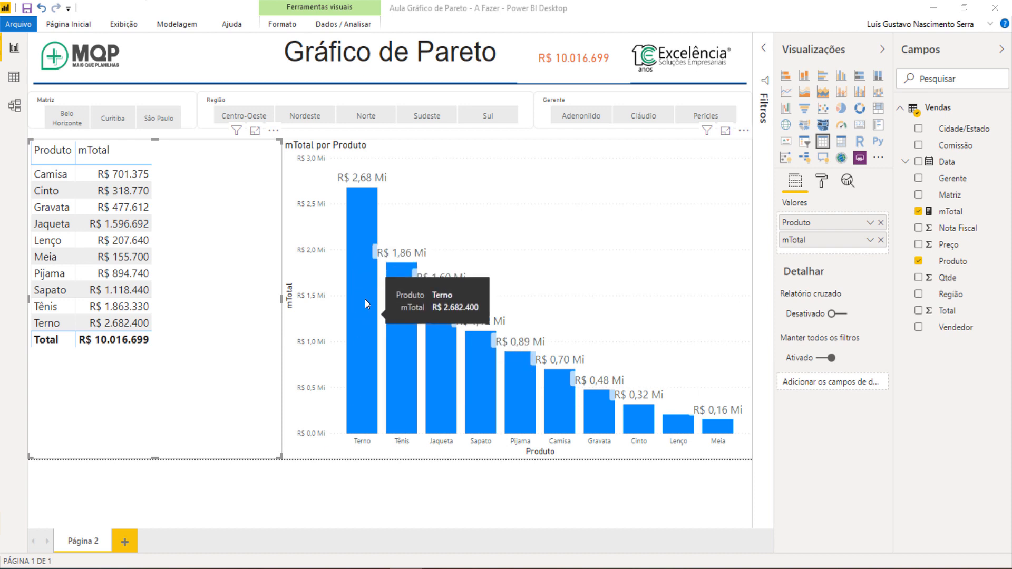
pyautogui.moveTo(389, 364)
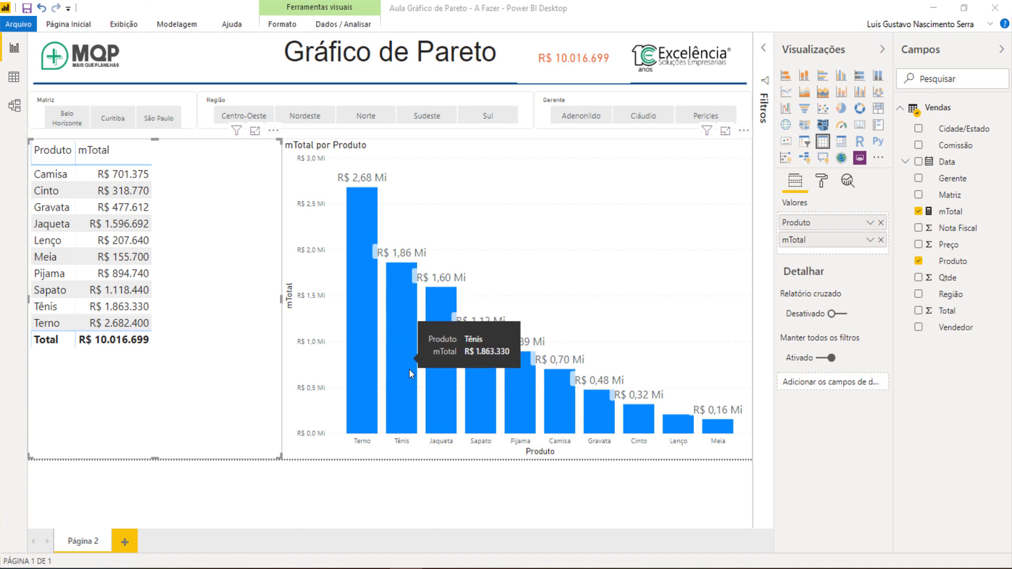
pyautogui.moveTo(434, 362)
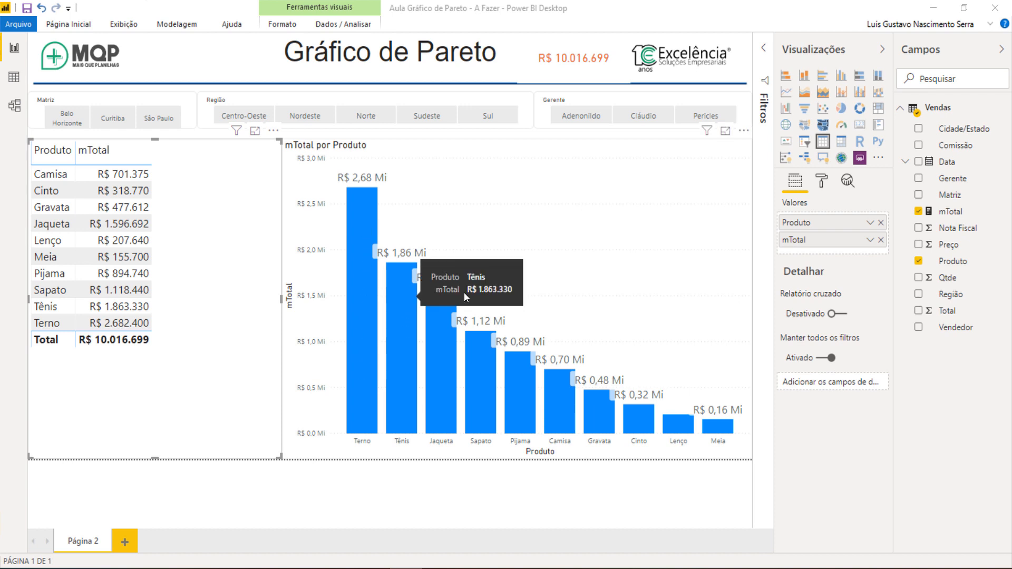
# Create a new measure in the Vendas table named Ranking_base and begin its formula with the RANKX function
pyautogui.rightClick(934, 110)
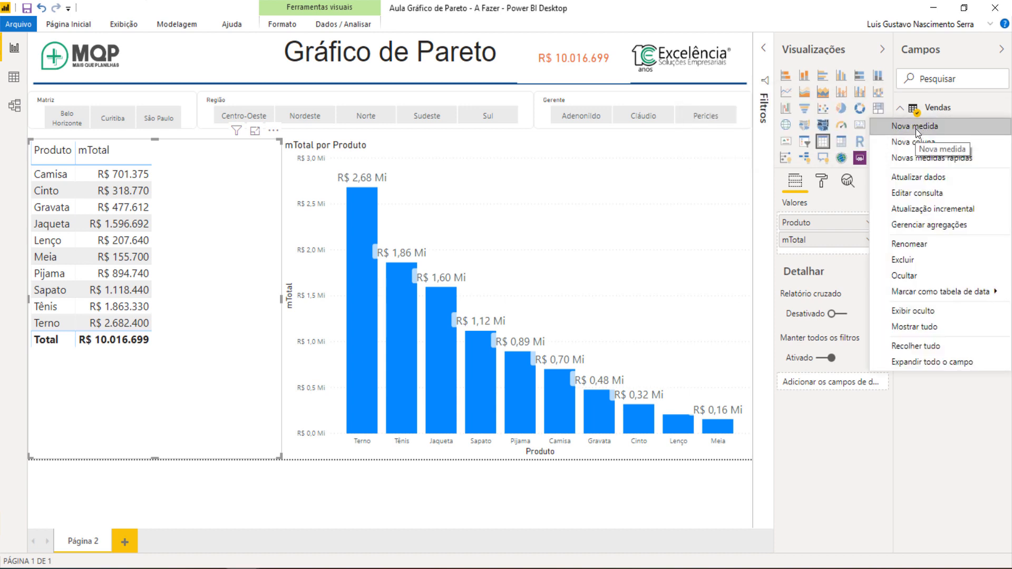
pyautogui.click(916, 128)
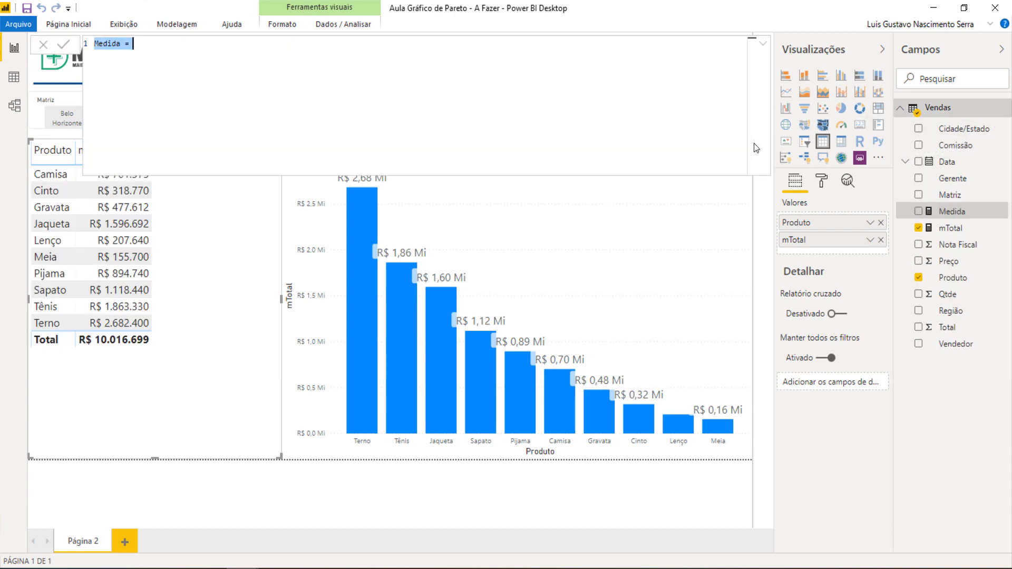
pyautogui.write('Ranking_base')
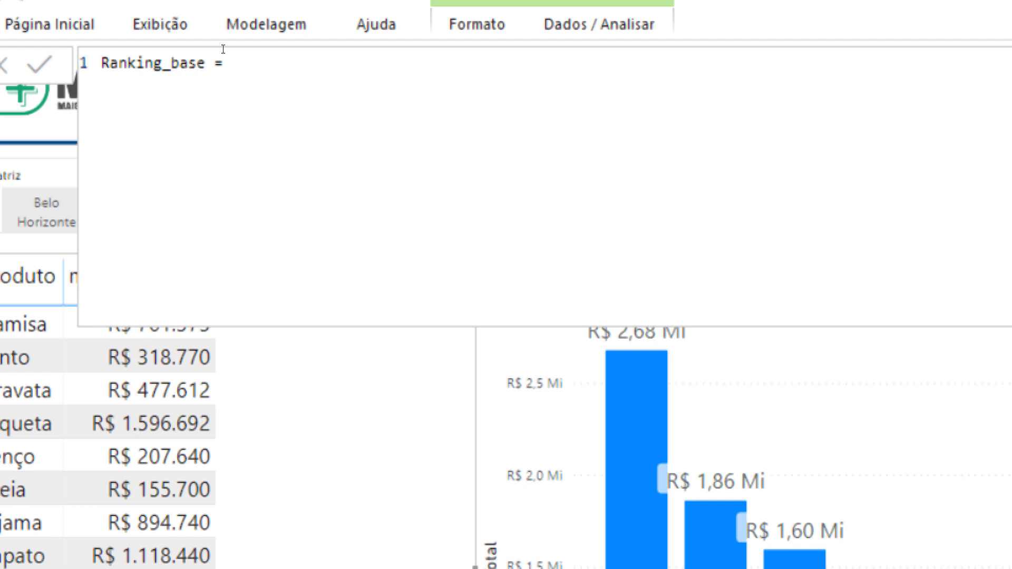
pyautogui.write('ran')
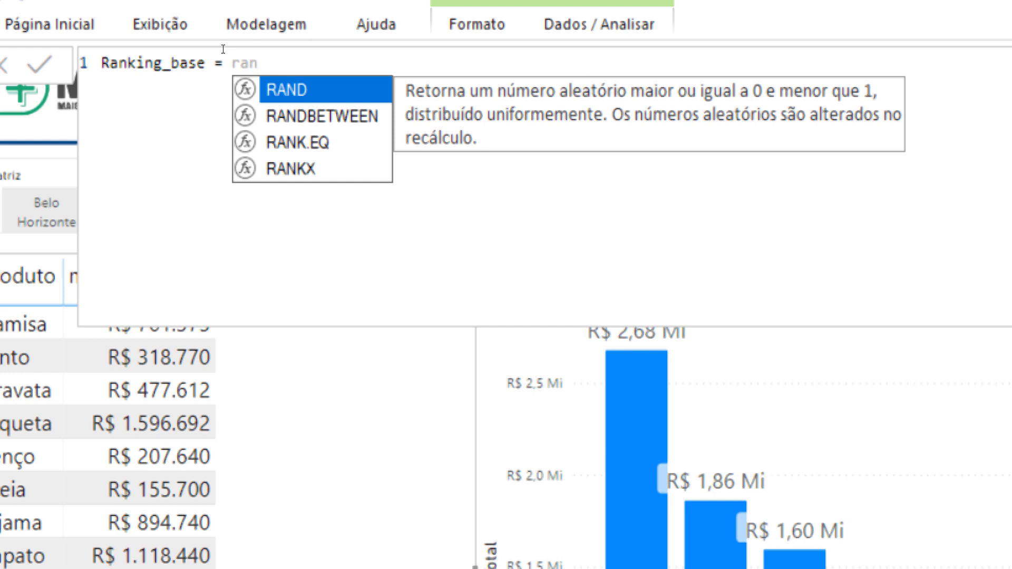
pyautogui.write('kx(')
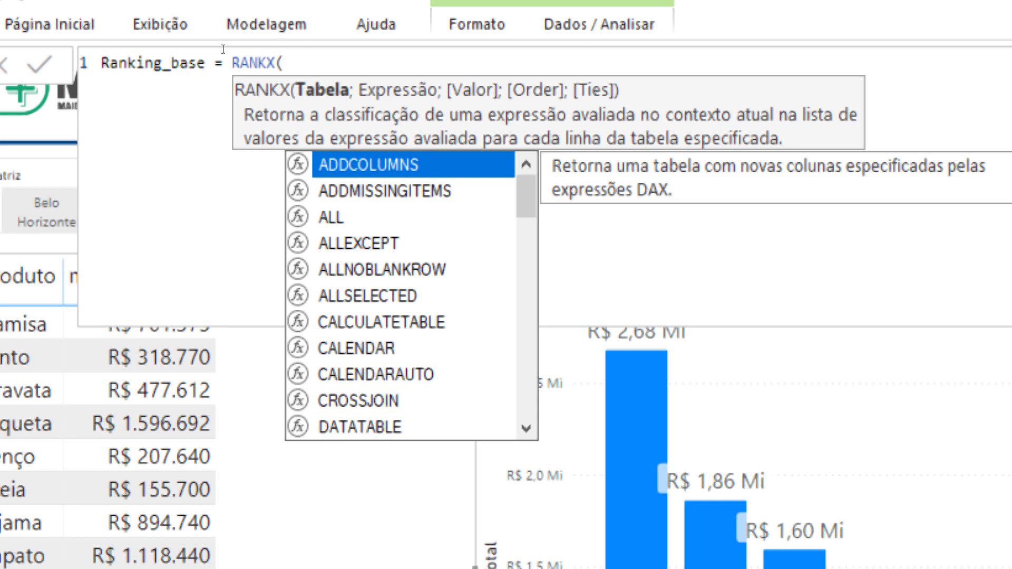
# Enter ALL(Vendas[Produto]) as the table argument of RANKX in the Ranking_base formula
pyautogui.write('all')
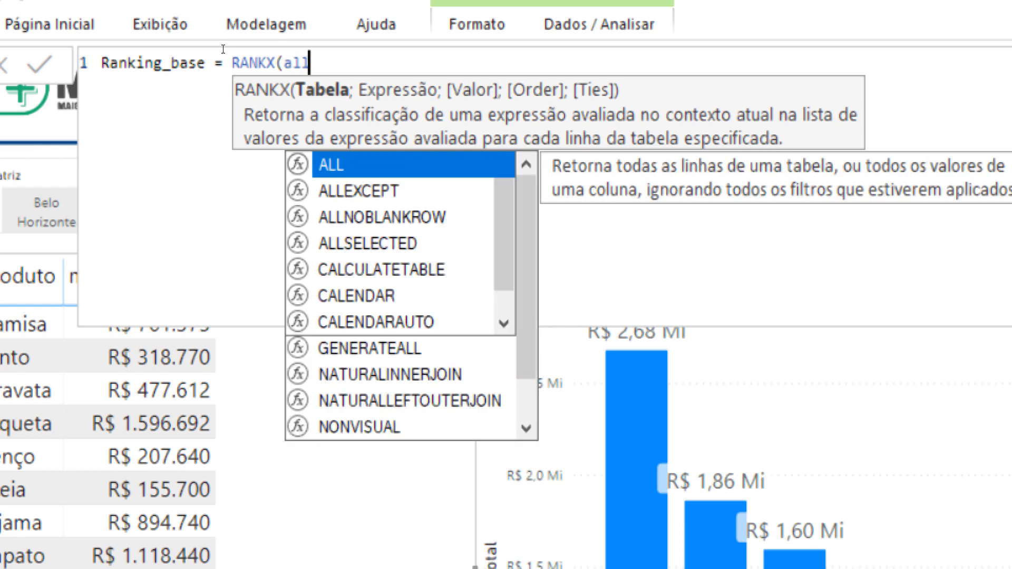
pyautogui.press('Tab')
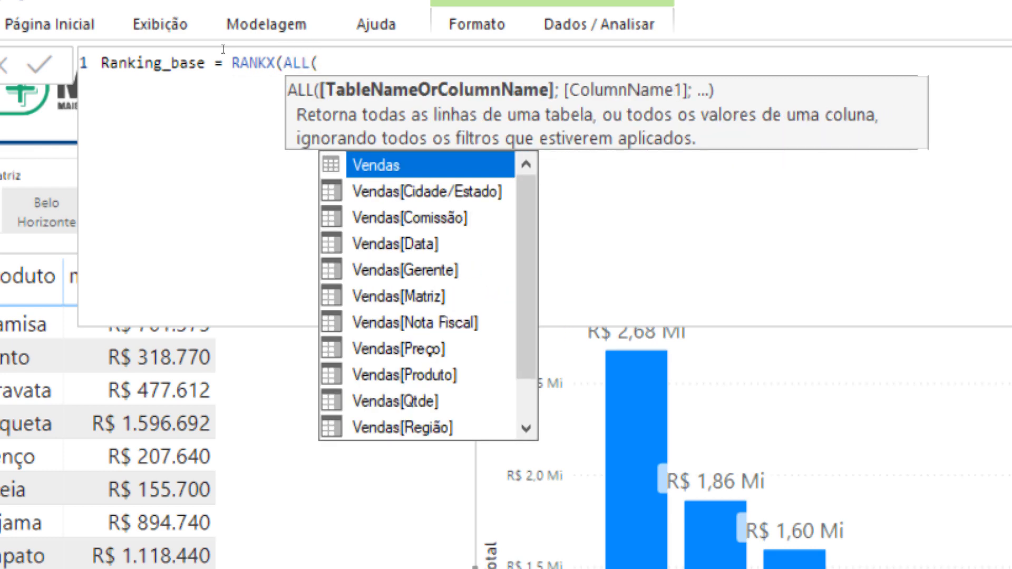
pyautogui.write('ven')
pyautogui.press('Down')
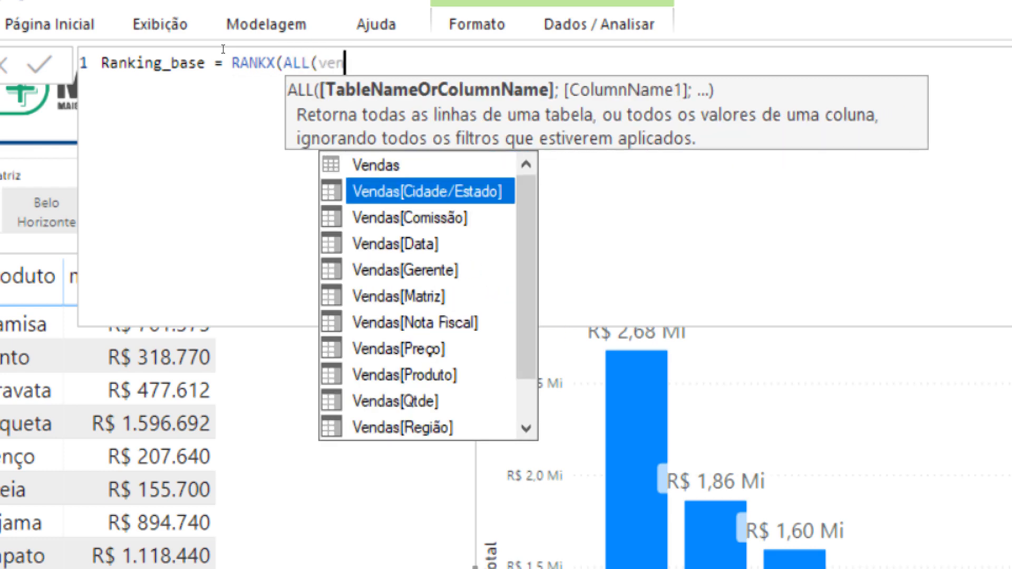
pyautogui.press('Up')
pyautogui.press('Down')
pyautogui.press('Down')
pyautogui.press('Down')
pyautogui.press('Down')
pyautogui.press('Down')
pyautogui.press('Down')
pyautogui.press('Down')
pyautogui.press('Down')
pyautogui.press('Tab')
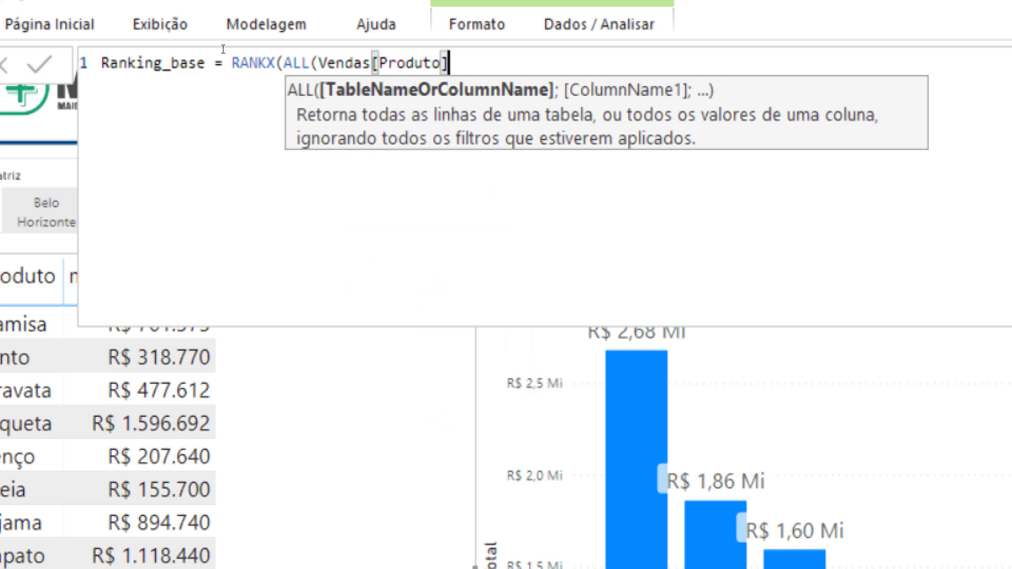
pyautogui.write(')')
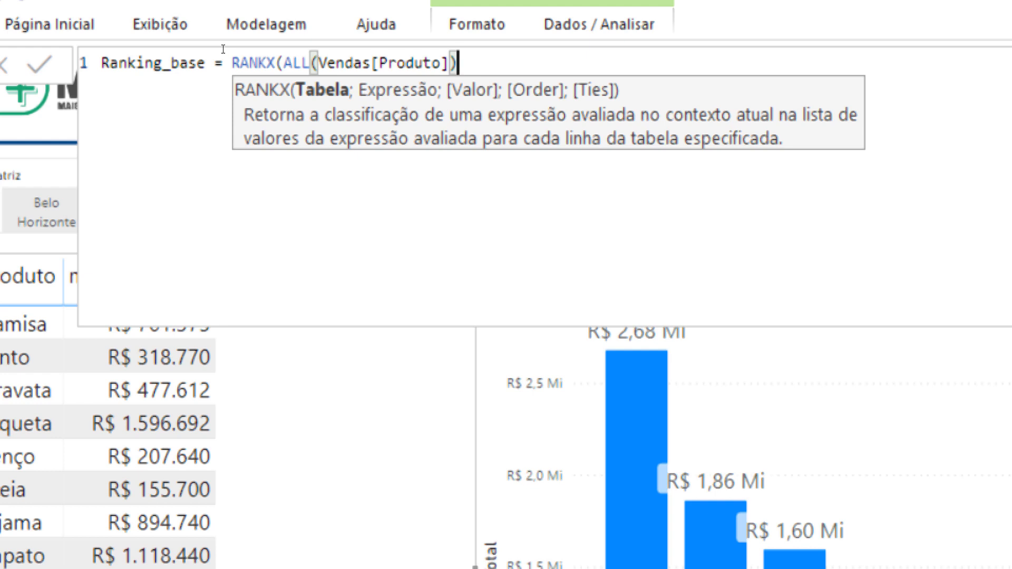
# Complete the Ranking_base formula with [mTotal] as the RANKX expression, separated by a semicolon, and commit the measure
pyautogui.write(';[')
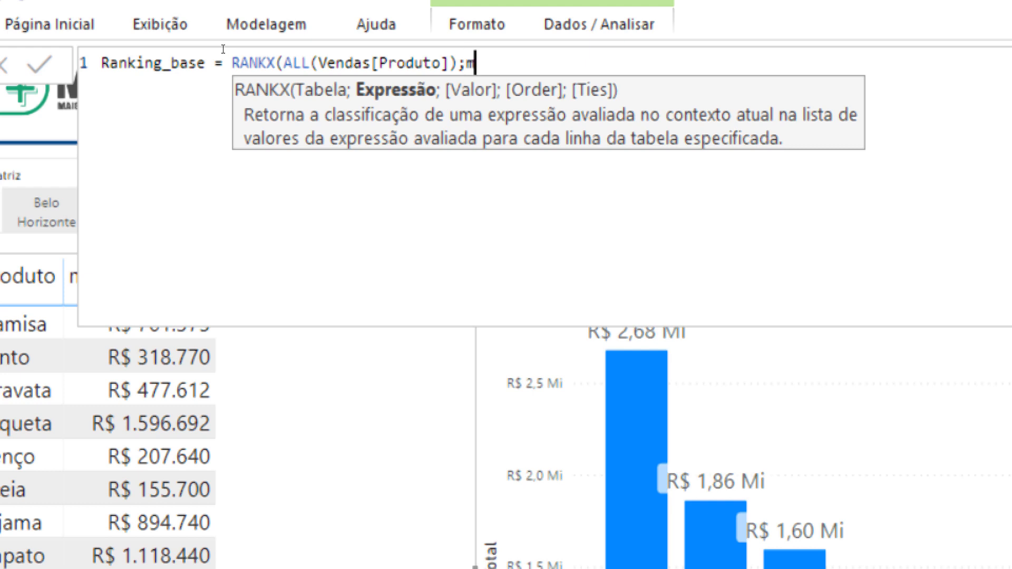
pyautogui.write('mTot')
pyautogui.press('Tab')
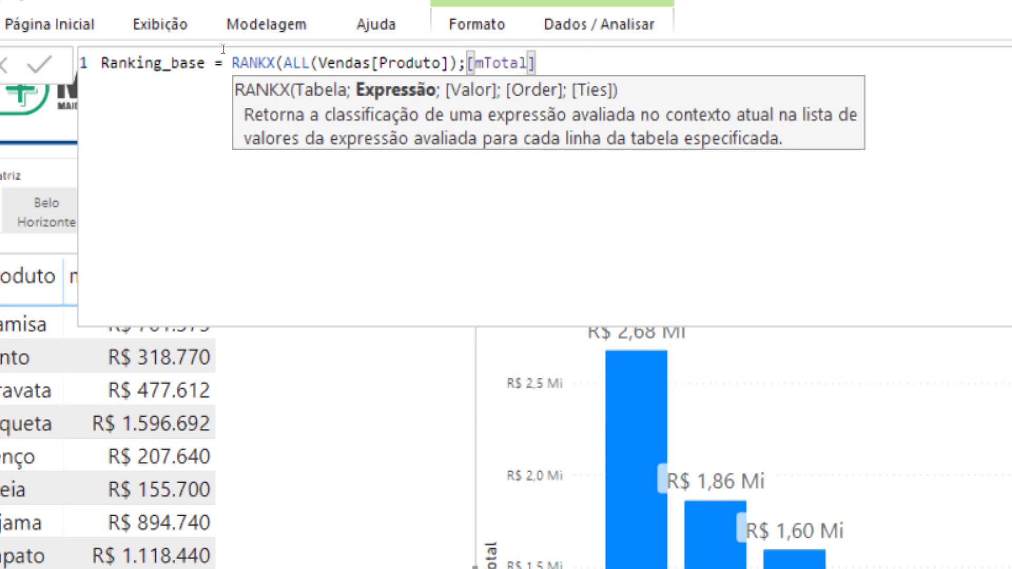
pyautogui.write(')')
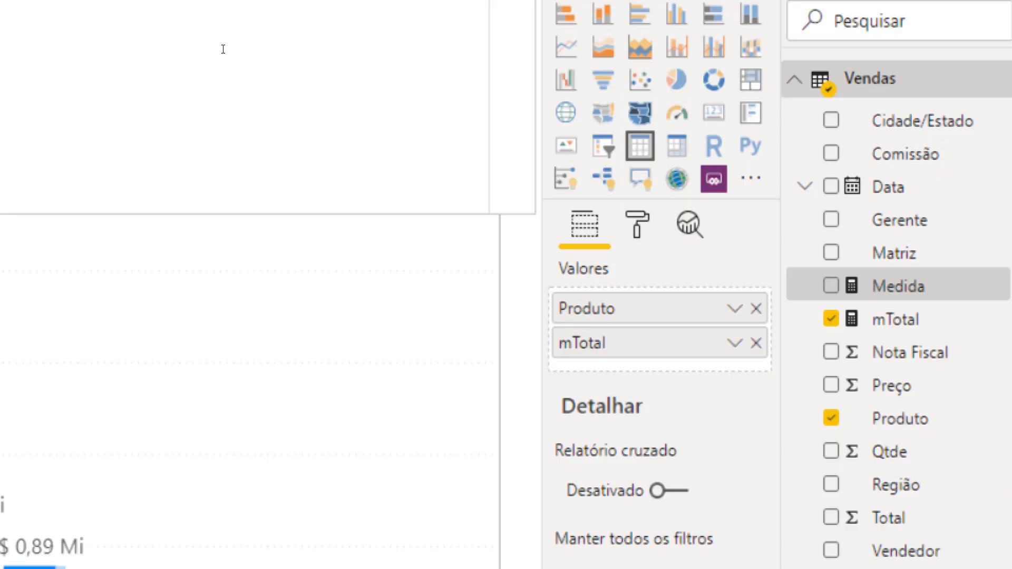
pyautogui.press('Return')
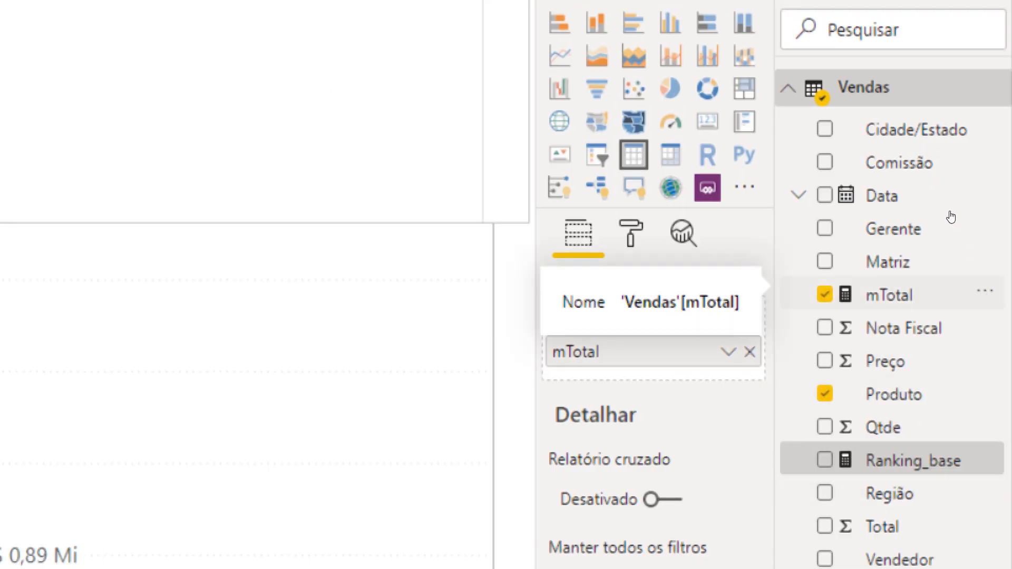
# Add Ranking_base as a third column of the product table and sort the table by it in ascending order
pyautogui.moveTo(896, 460); pyautogui.dragTo(659, 369)
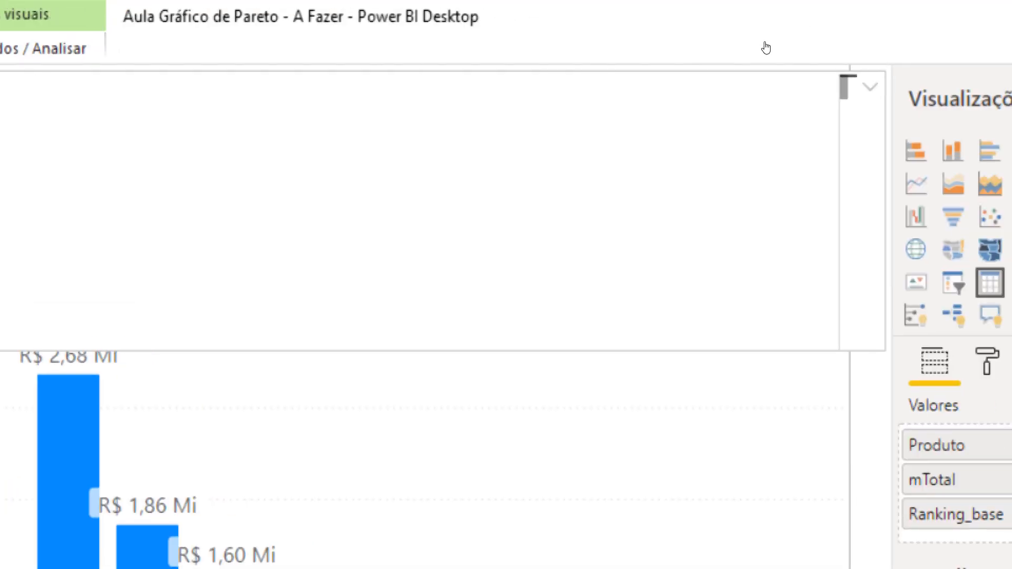
pyautogui.click(870, 87)
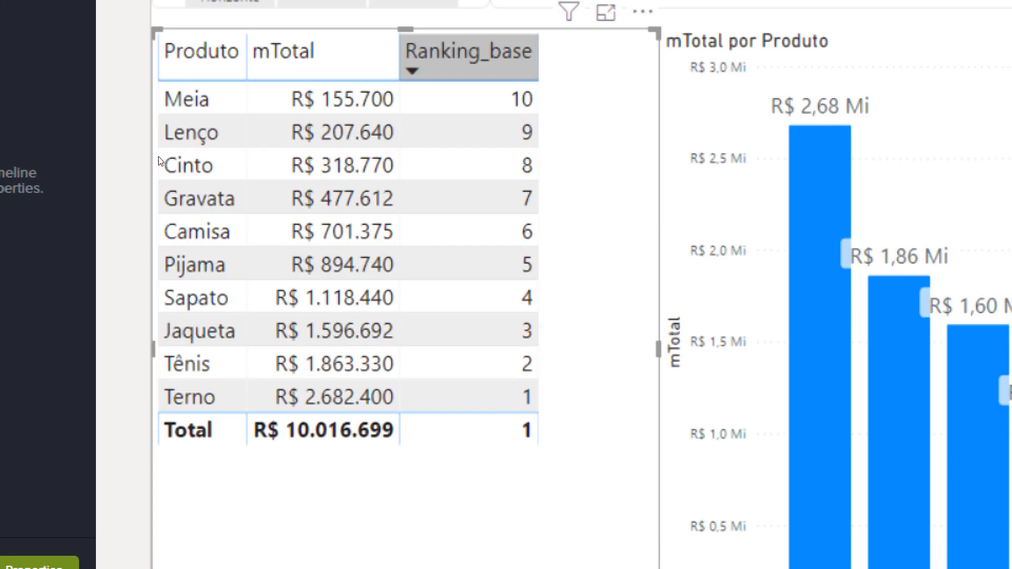
pyautogui.click(422, 55)
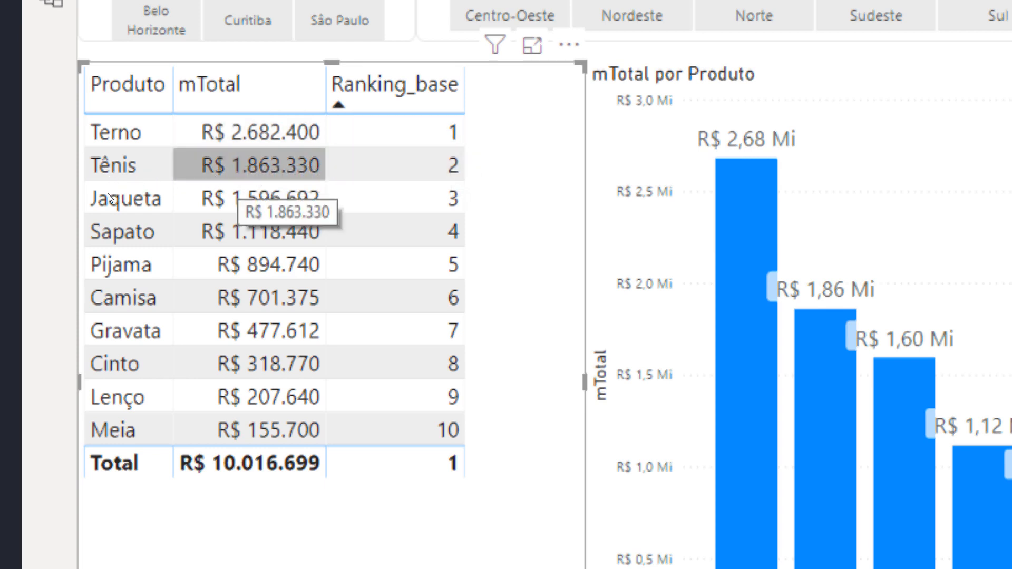
pyautogui.press('Right')
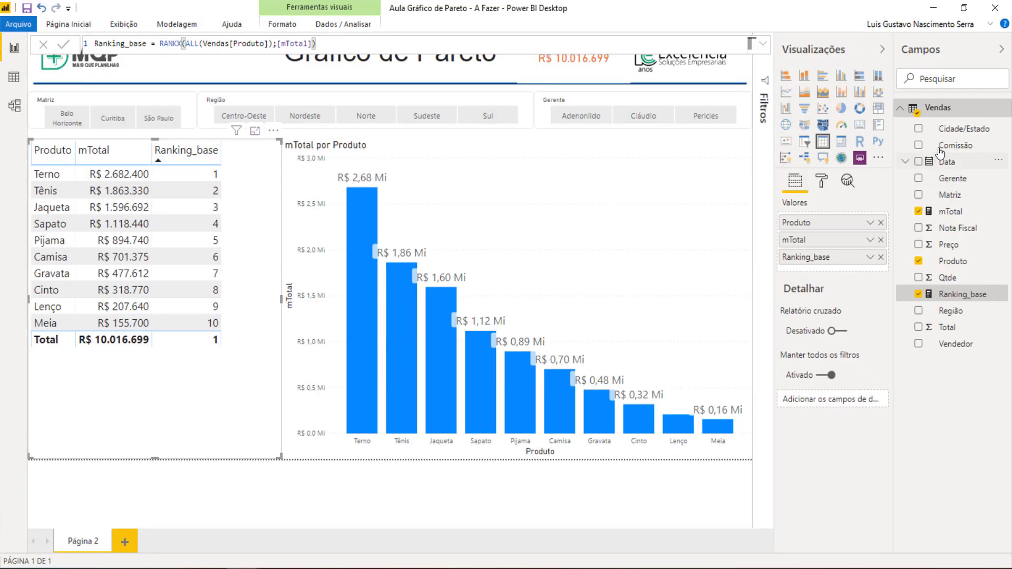
# Create a new measure in the Vendas table and name it acumulada
pyautogui.rightClick(938, 109)
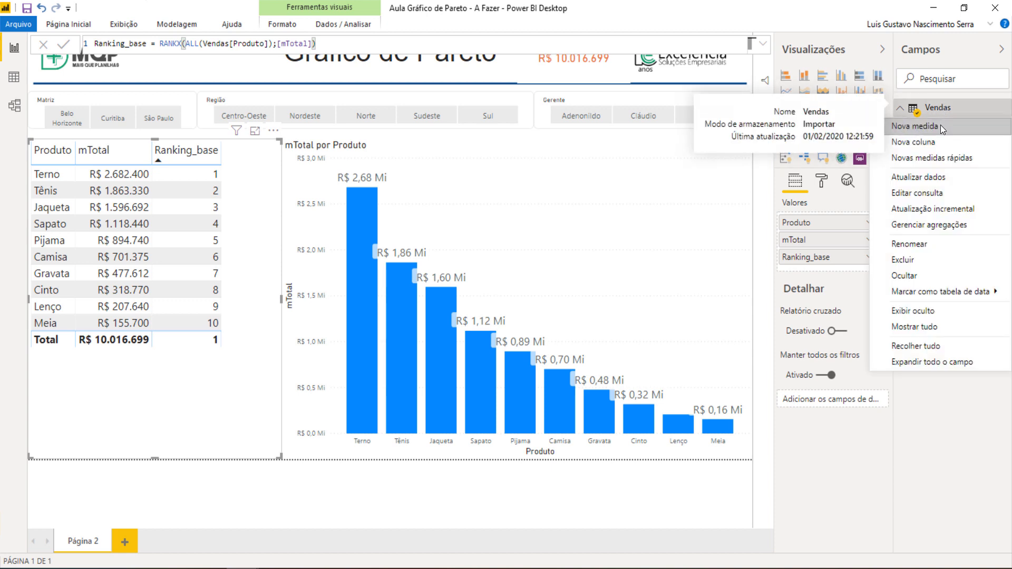
pyautogui.click(910, 125)
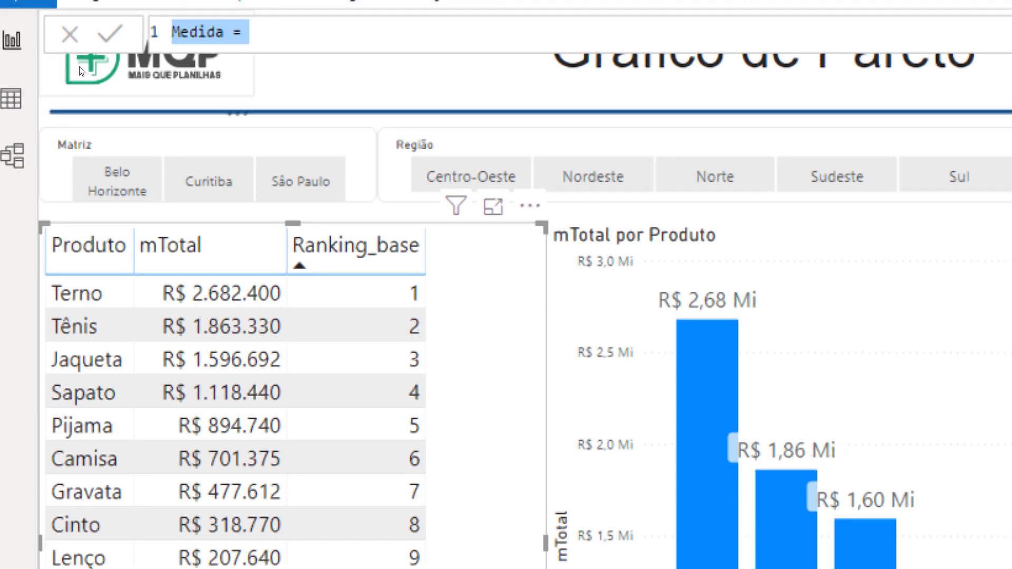
pyautogui.write('amo')
pyautogui.press('BackSpace')
pyautogui.press('BackSpace')
pyautogui.write('cumulada =')
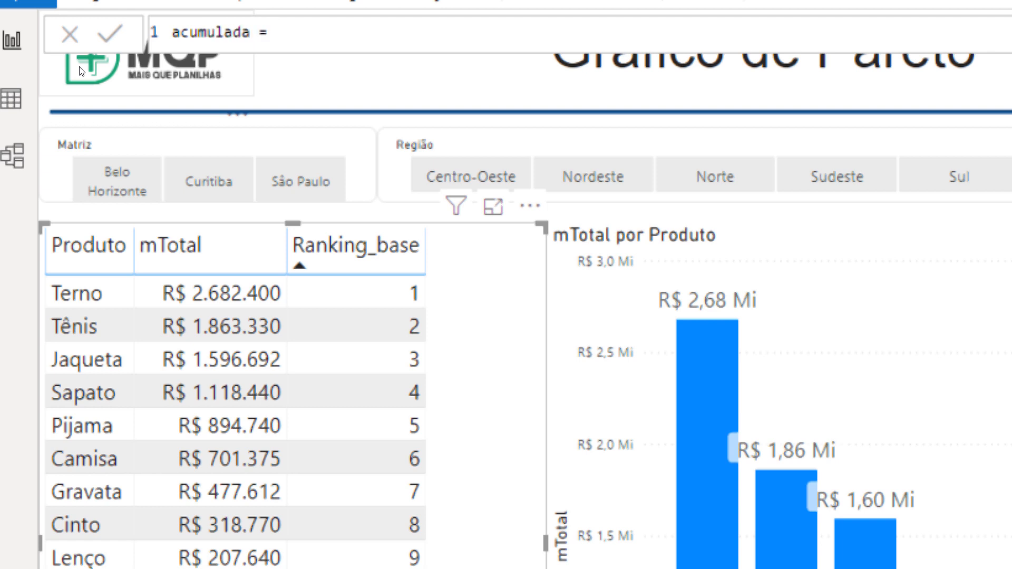
# Begin the acumulada formula with CALCULATE, using [mTotal] as the expression and a TOPN function as the filter
pyautogui.write('Ca')
pyautogui.press('Tab')
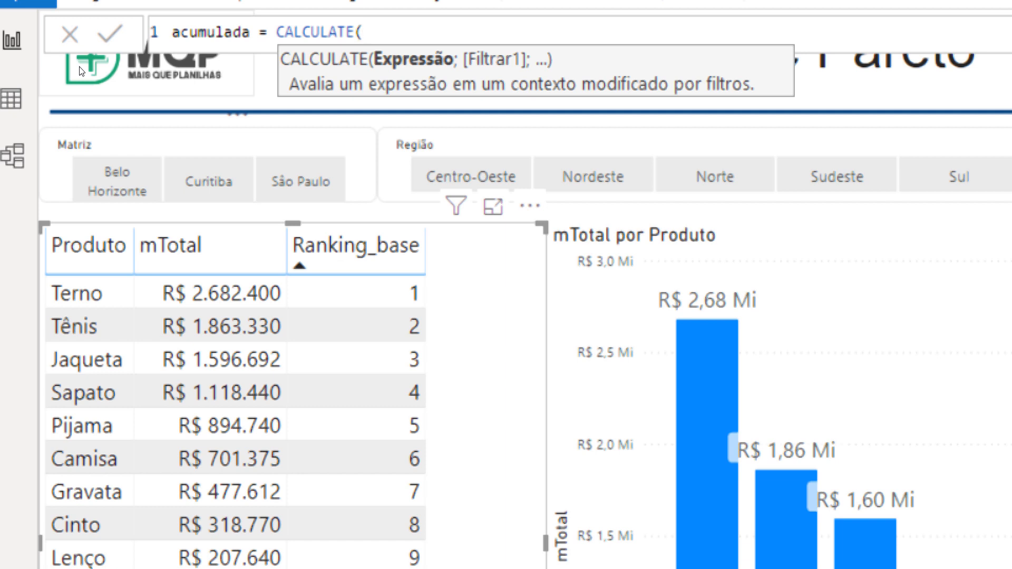
pyautogui.write('mt')
pyautogui.press('Tab')
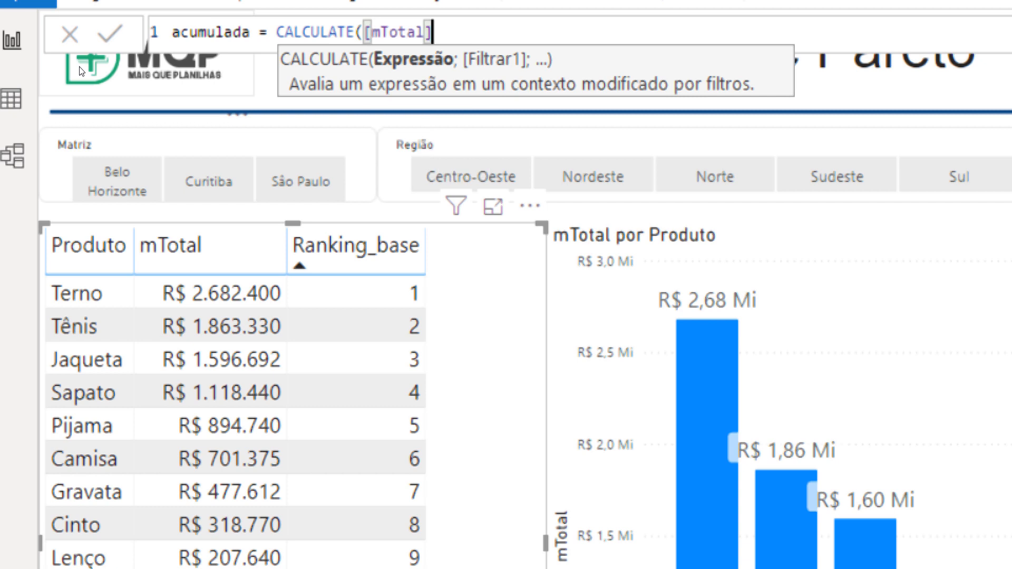
pyautogui.write(';')
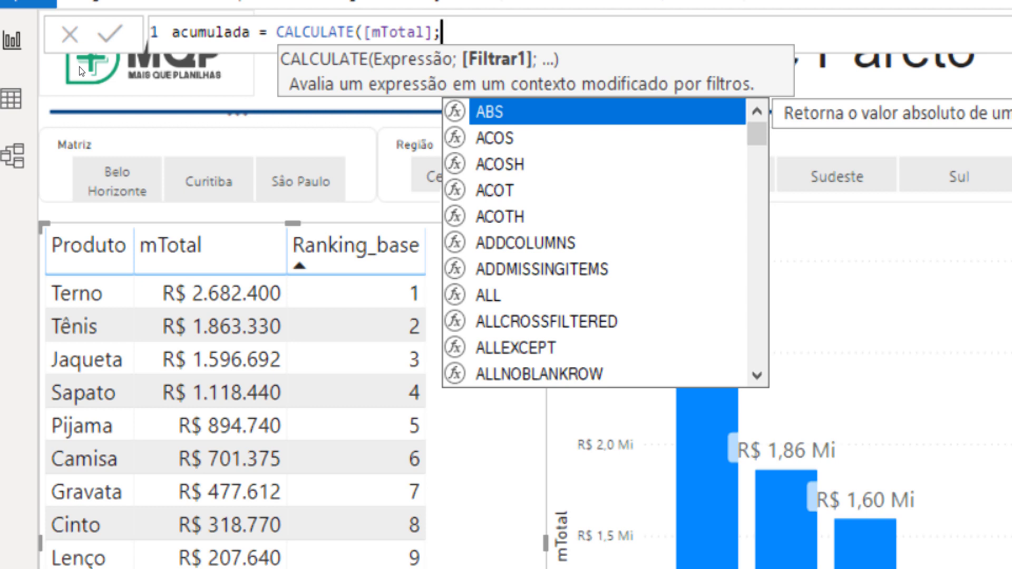
pyautogui.write('topn')
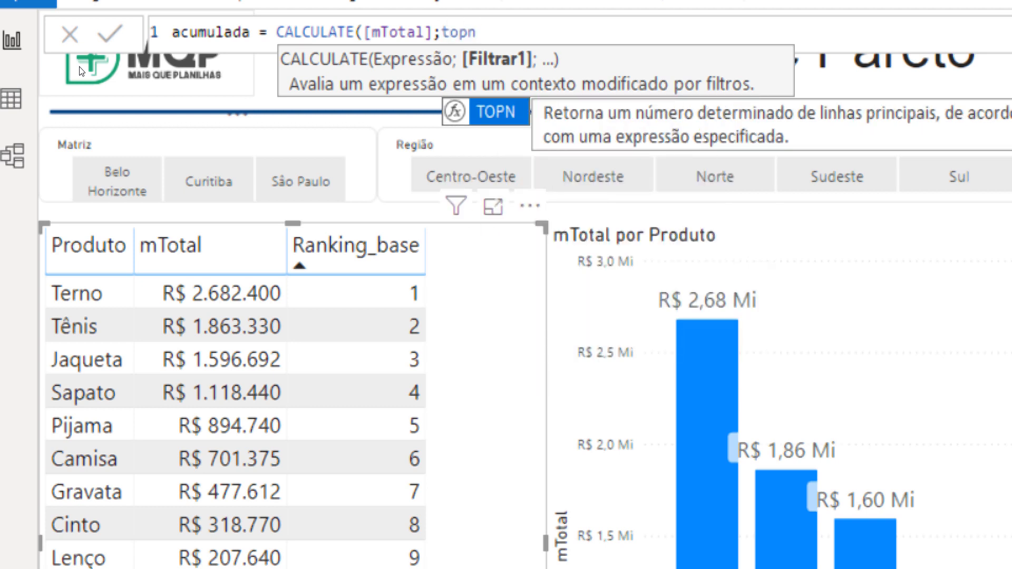
pyautogui.press('Tab')
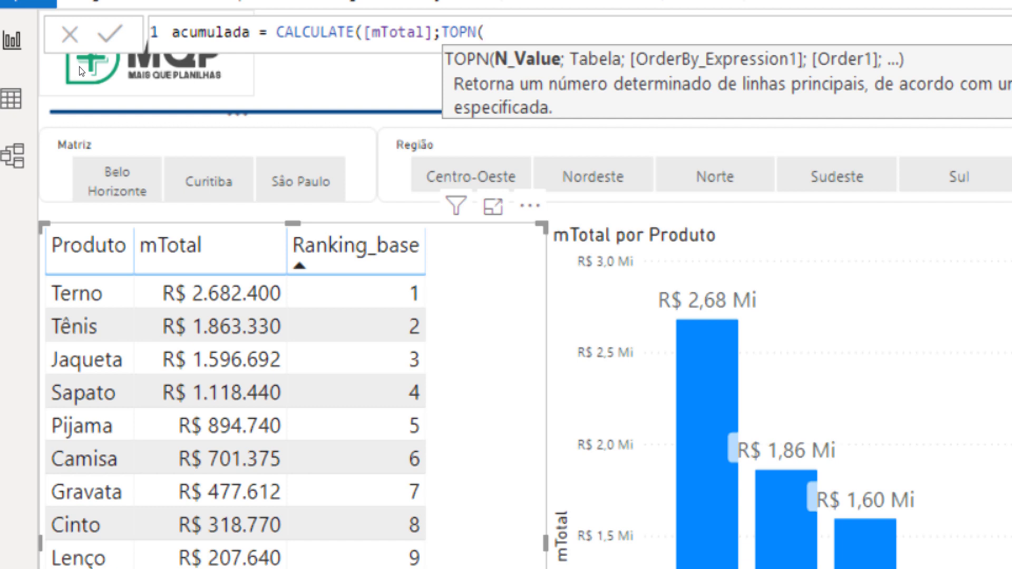
pyautogui.write('1')
pyautogui.hotkey('shift', 'Left')
pyautogui.write('3')
pyautogui.hotkey('shift', 'Left')
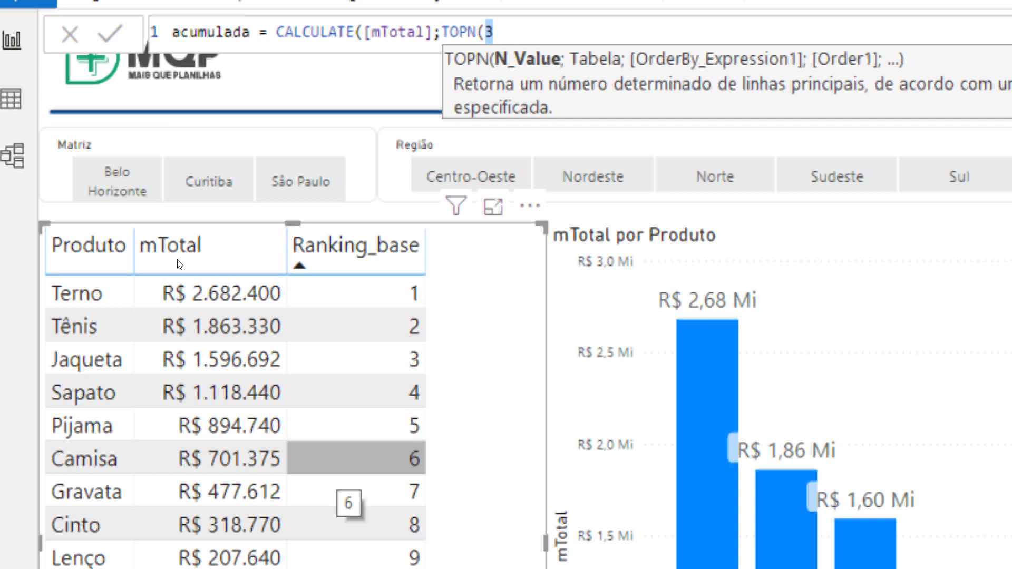
# Enter [Ranking_base] as the N value of TOPN in the acumulada formula, followed by a semicolon
pyautogui.write('ran')
pyautogui.press('Down')
pyautogui.press('Down')
pyautogui.press('Down')
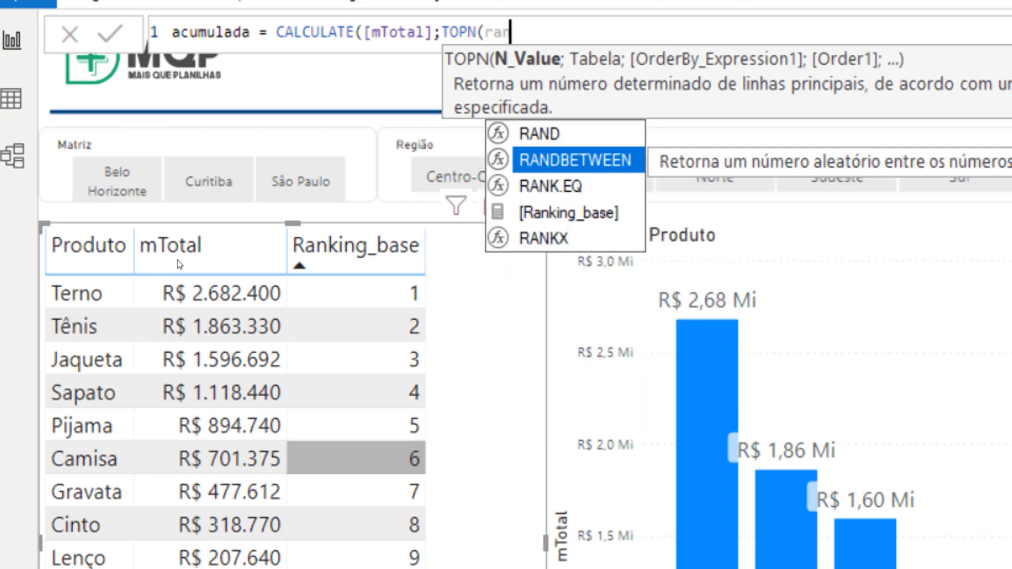
pyautogui.press('Tab')
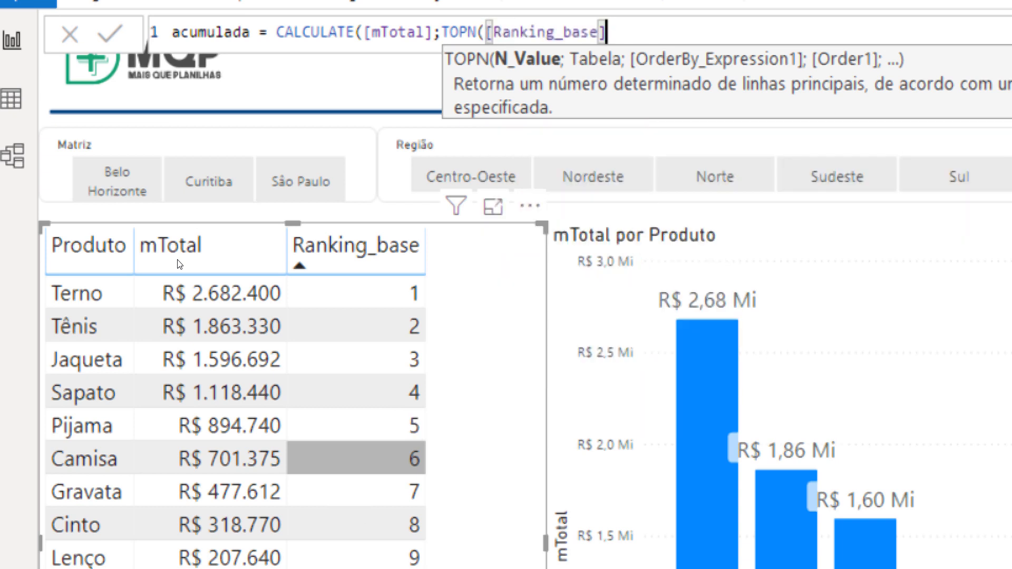
pyautogui.write(';')
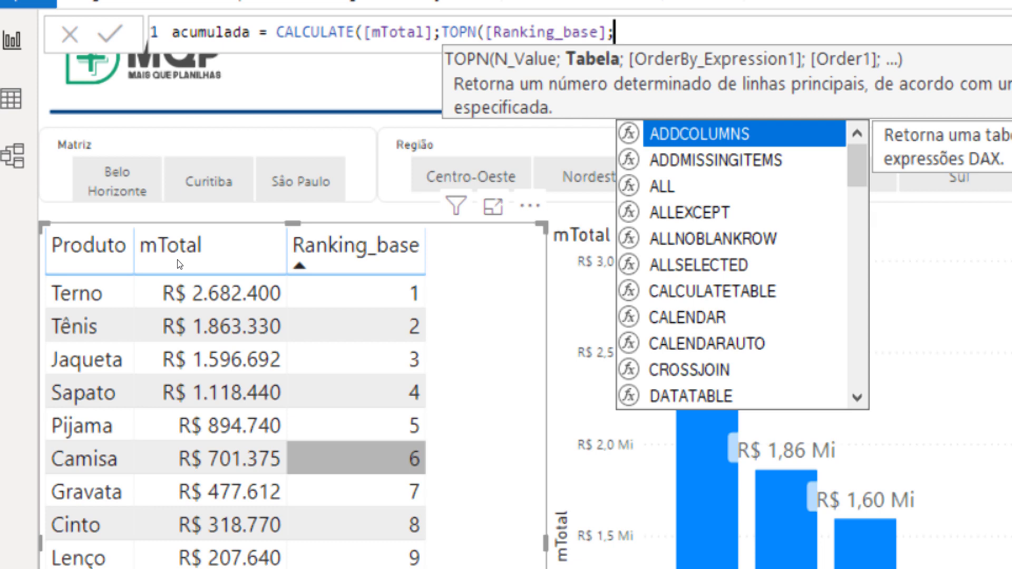
# Enter ALL(Vendas[Produto]) as the table argument of TOPN in the acumulada formula
pyautogui.write('all')
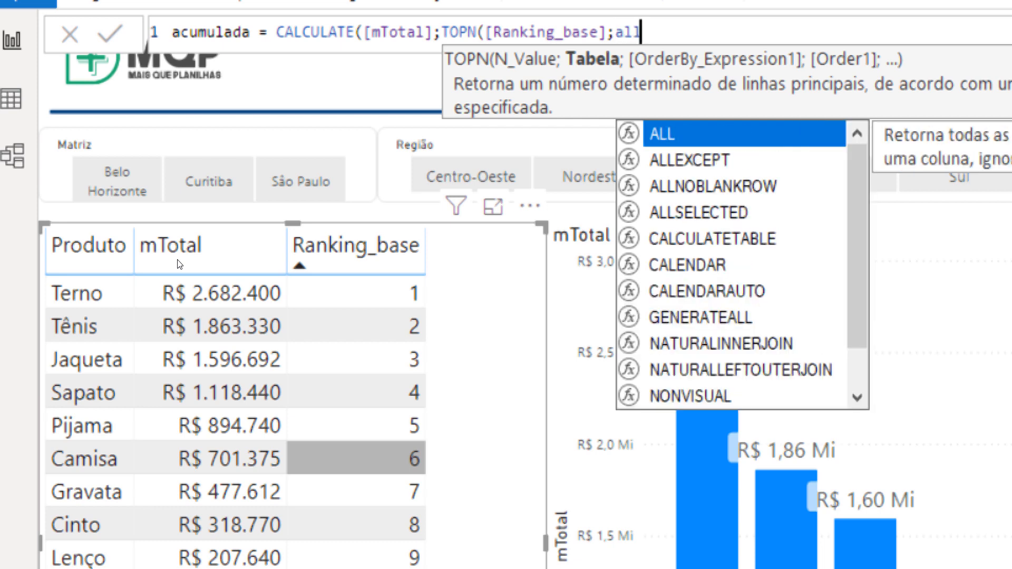
pyautogui.press('Tab')
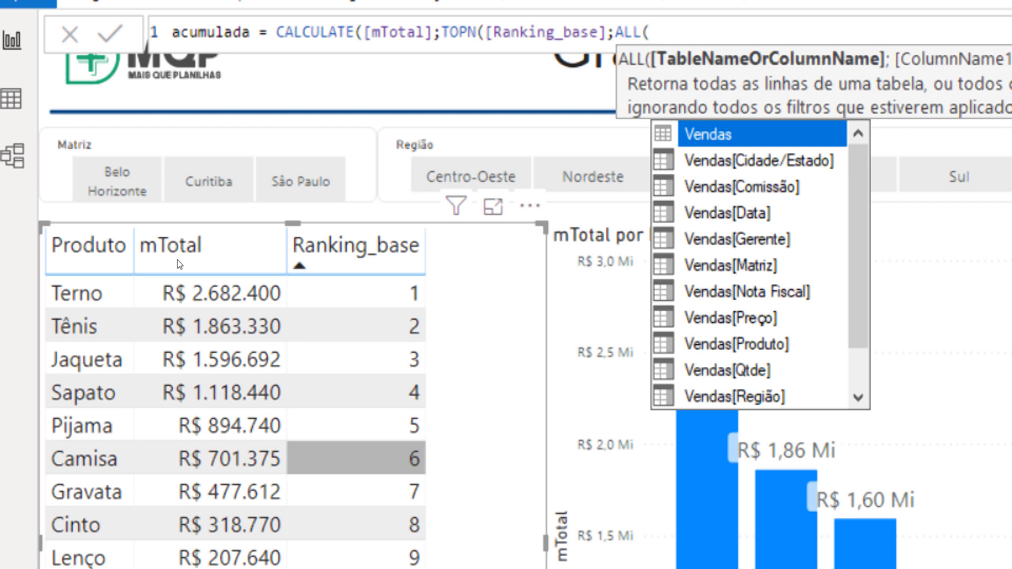
pyautogui.write('ven')
pyautogui.press('Down')
pyautogui.press('Down')
pyautogui.press('Down')
pyautogui.press('Down')
pyautogui.press('Down')
pyautogui.press('Down')
pyautogui.press('Down')
pyautogui.press('Down')
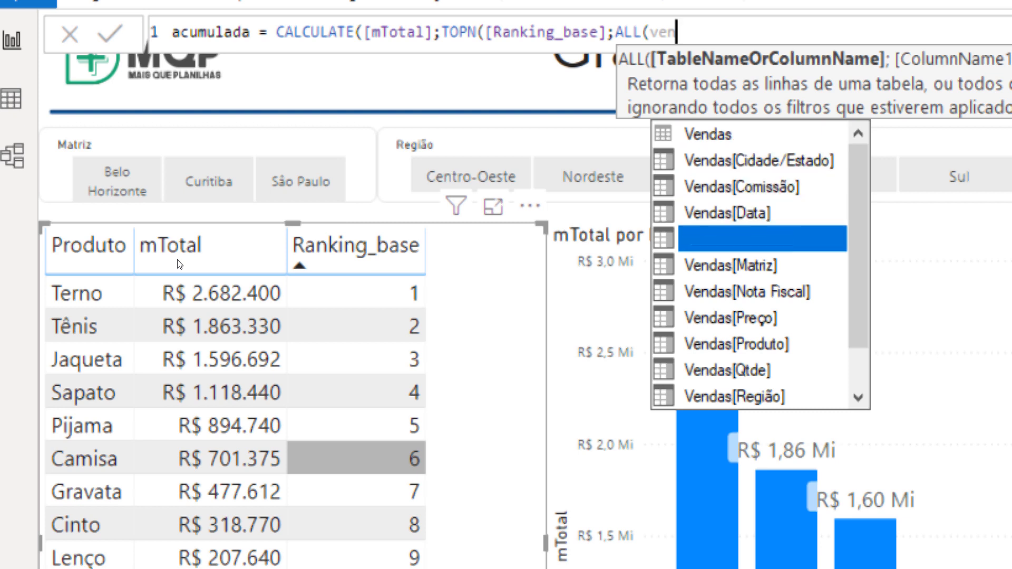
pyautogui.press('Tab')
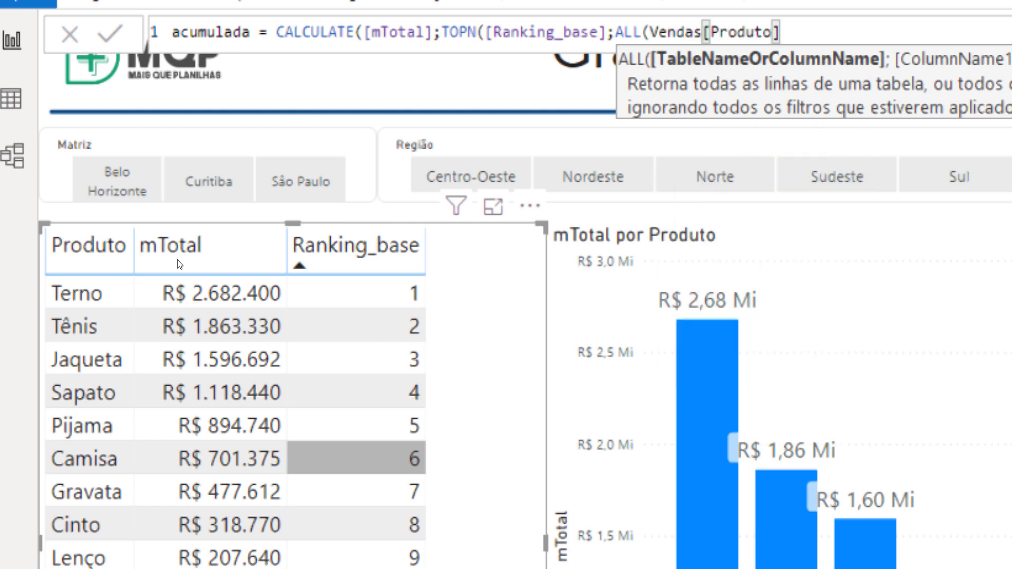
pyautogui.write(');')
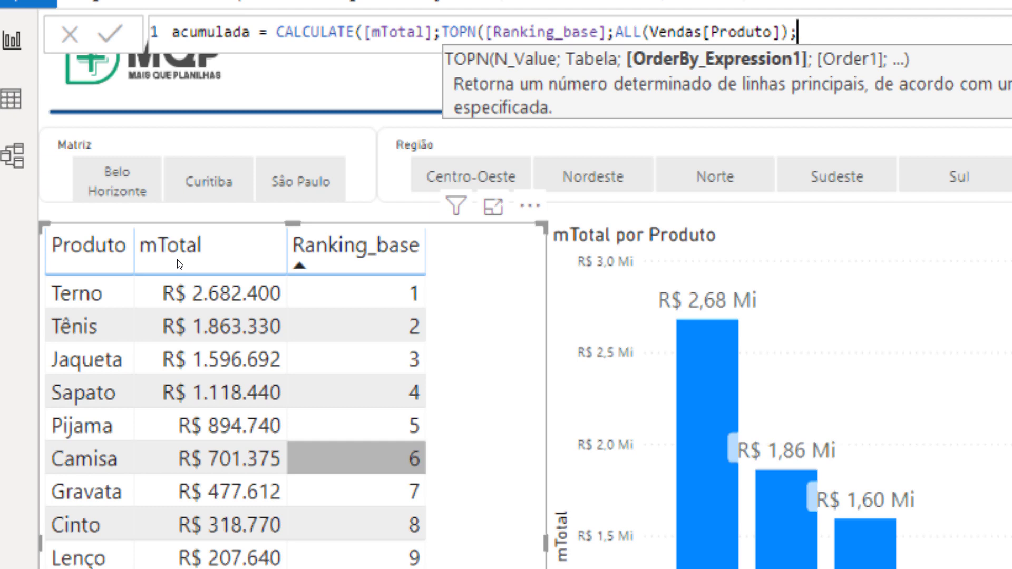
# Complete the acumulada formula with [mTotal] as the TOPN ordering expression, close both functions and commit the measure
pyautogui.write('mto')
pyautogui.press('Tab')
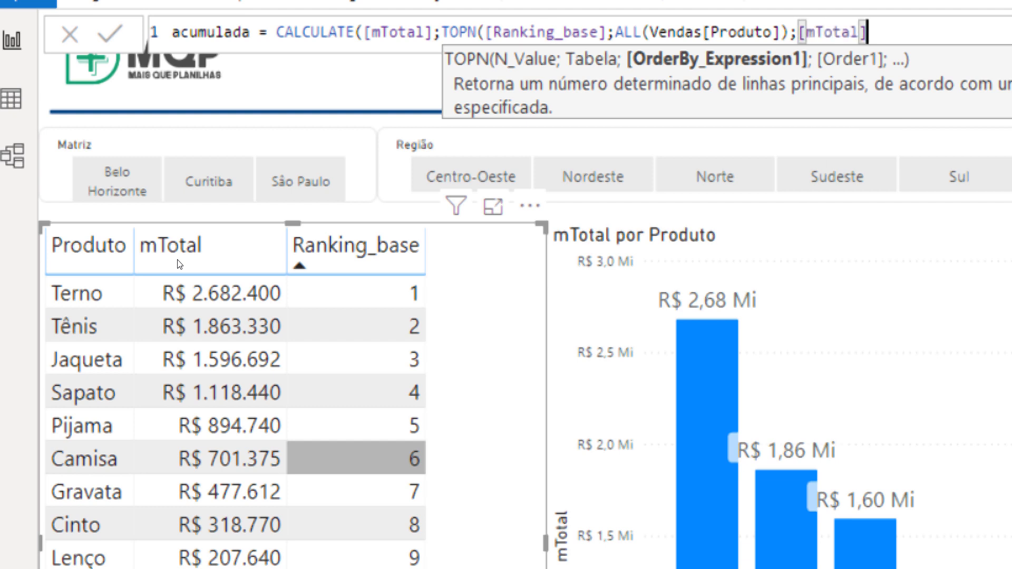
pyautogui.write(')')
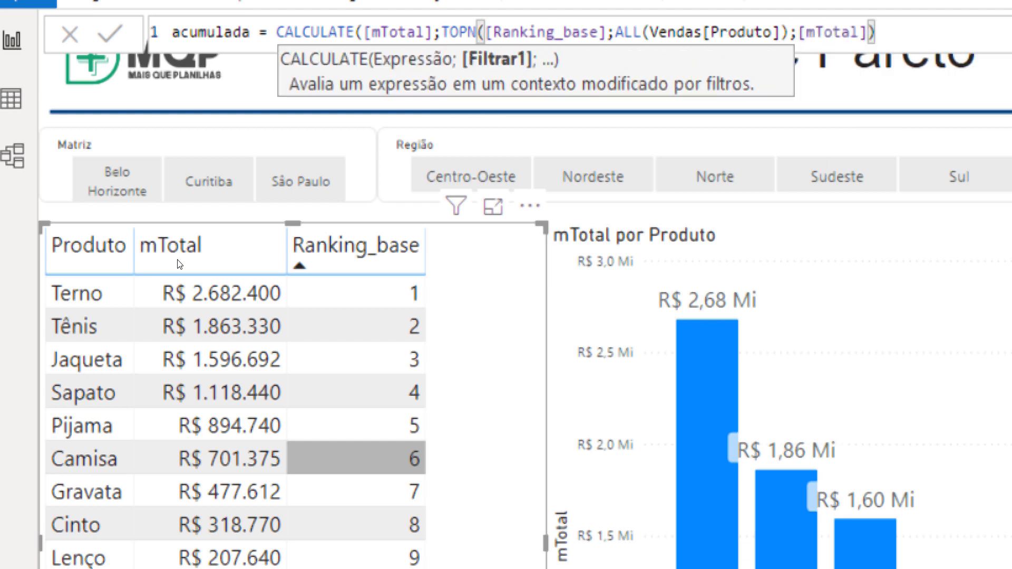
pyautogui.write(')')
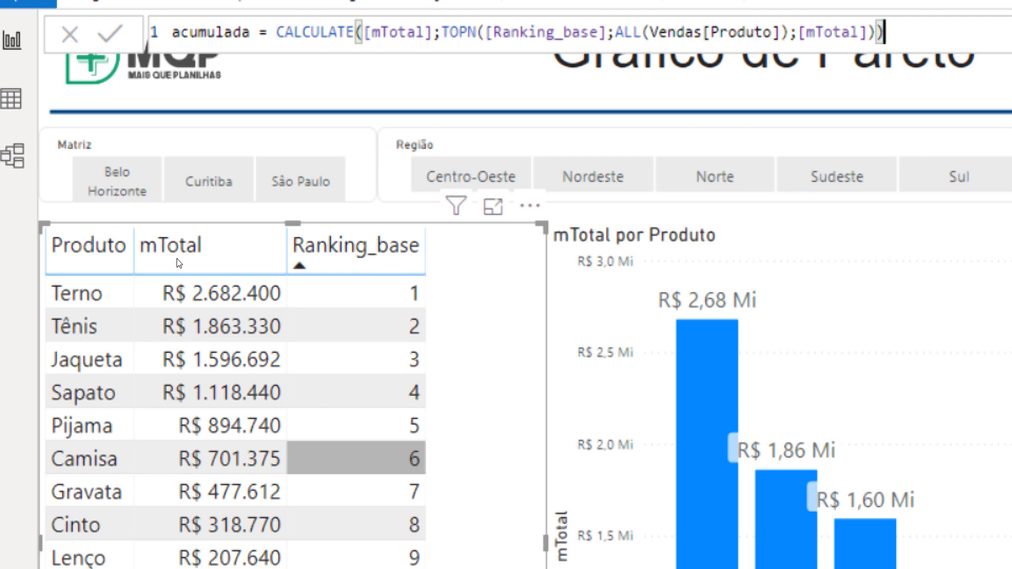
pyautogui.press('Return')
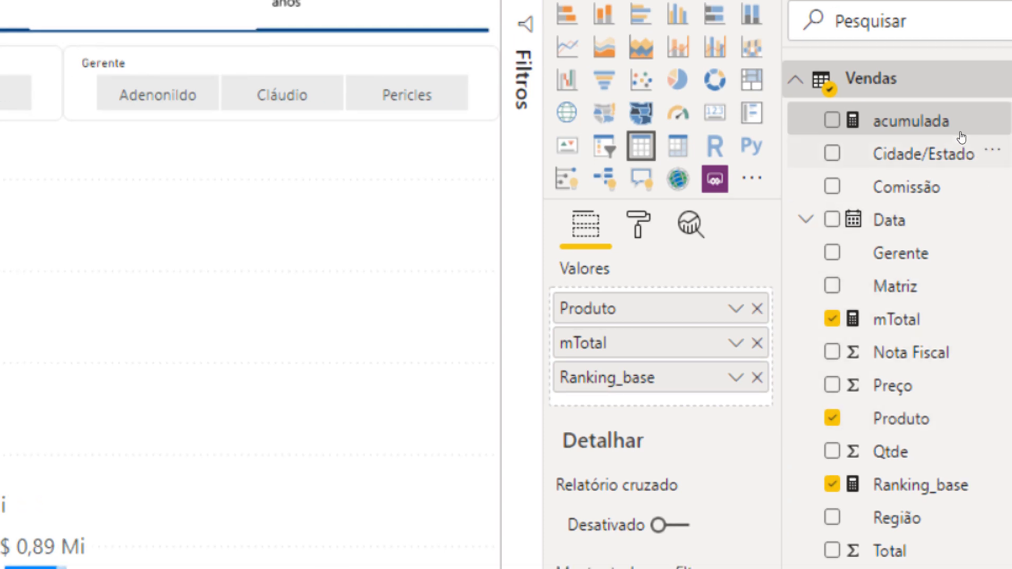
# Add acumulada as the product table's fourth column, and narrow the chart and widen the table so the column fits
pyautogui.moveTo(958, 134); pyautogui.dragTo(838, 271)
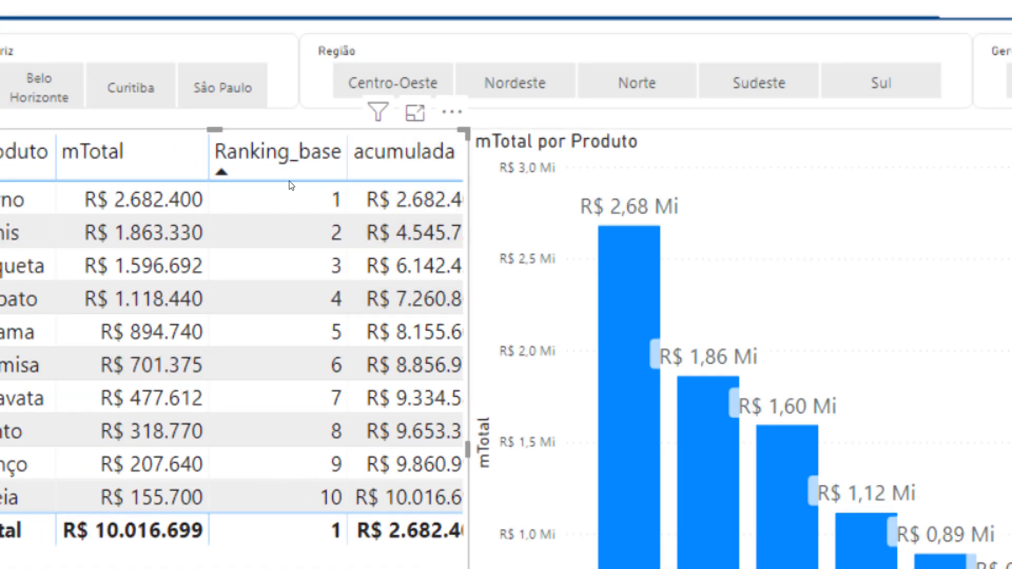
pyautogui.click(288, 278)
pyautogui.moveTo(283, 299); pyautogui.dragTo(410, 312)
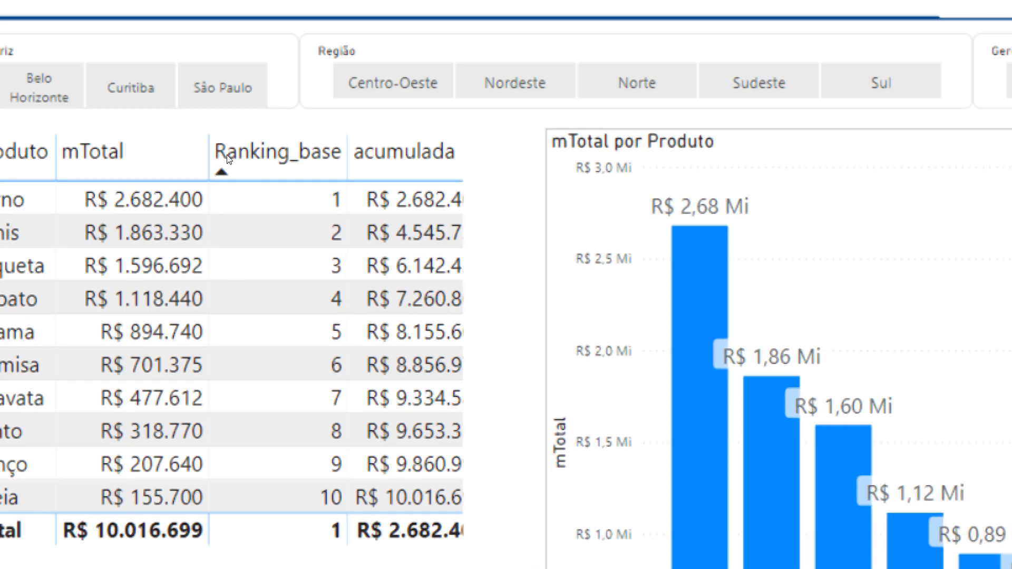
pyautogui.click(276, 243)
pyautogui.moveTo(281, 300); pyautogui.dragTo(322, 301)
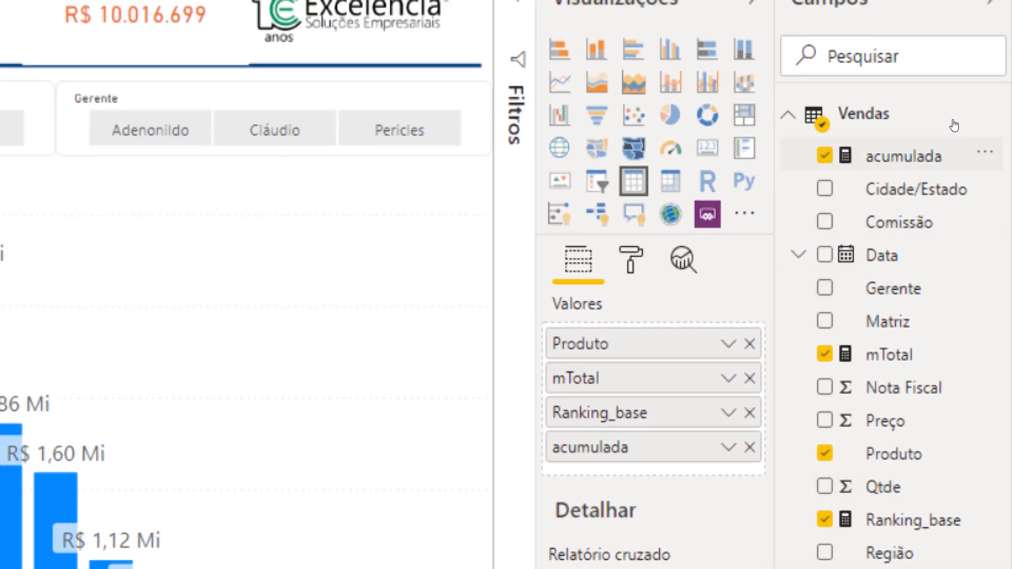
# Create a new measure named % in the Vendas table and begin its formula with DIVIDE, using [acumulada] as the numerator
pyautogui.rightClick(940, 114)
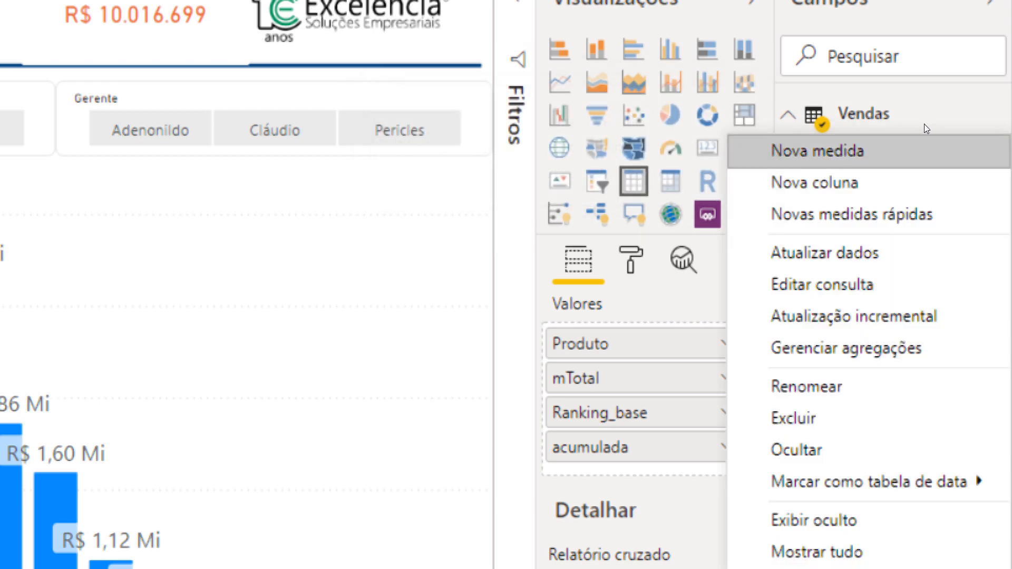
pyautogui.click(913, 132)
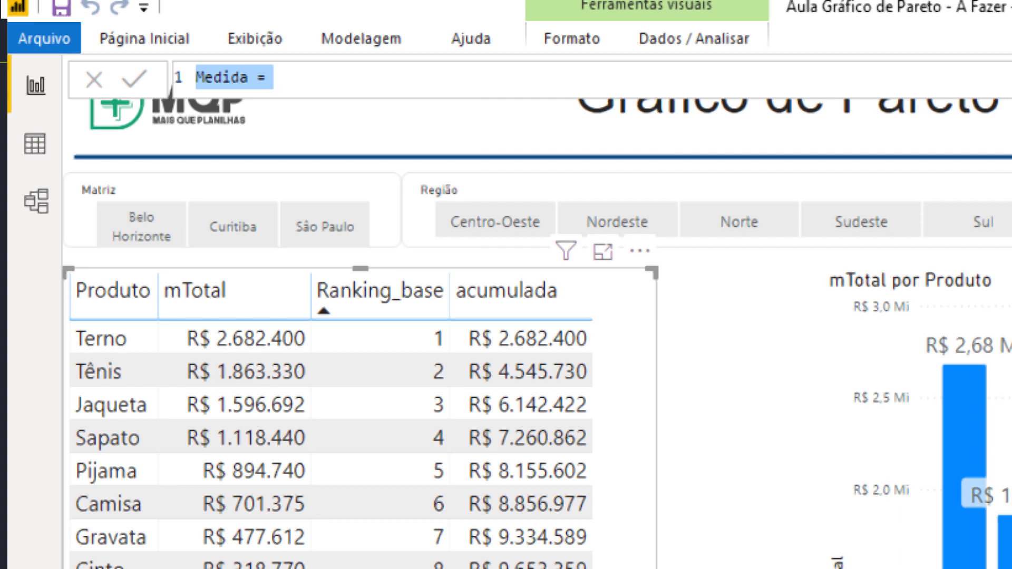
pyautogui.write('% = d')
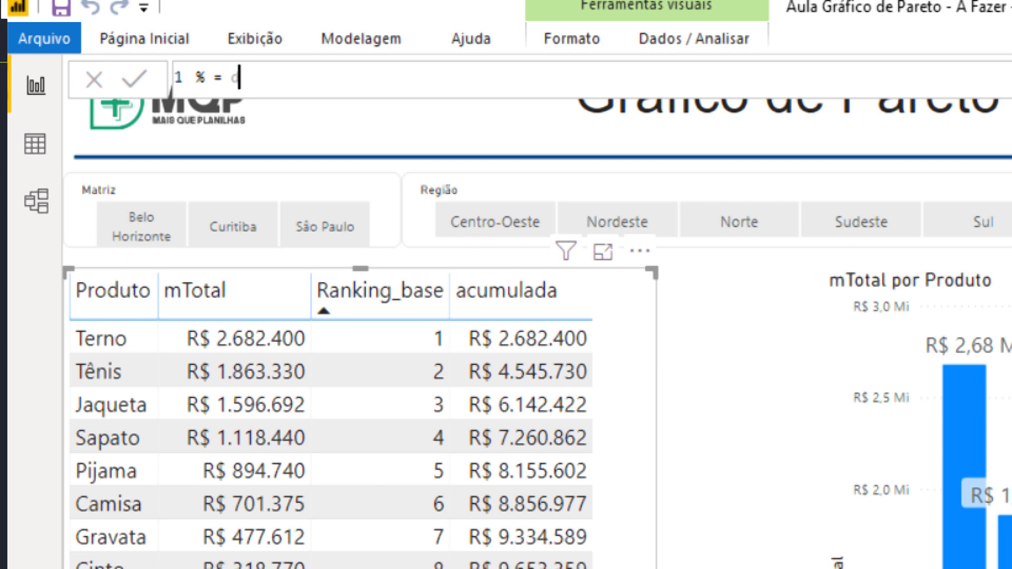
pyautogui.write('iv')
pyautogui.press('Tab')
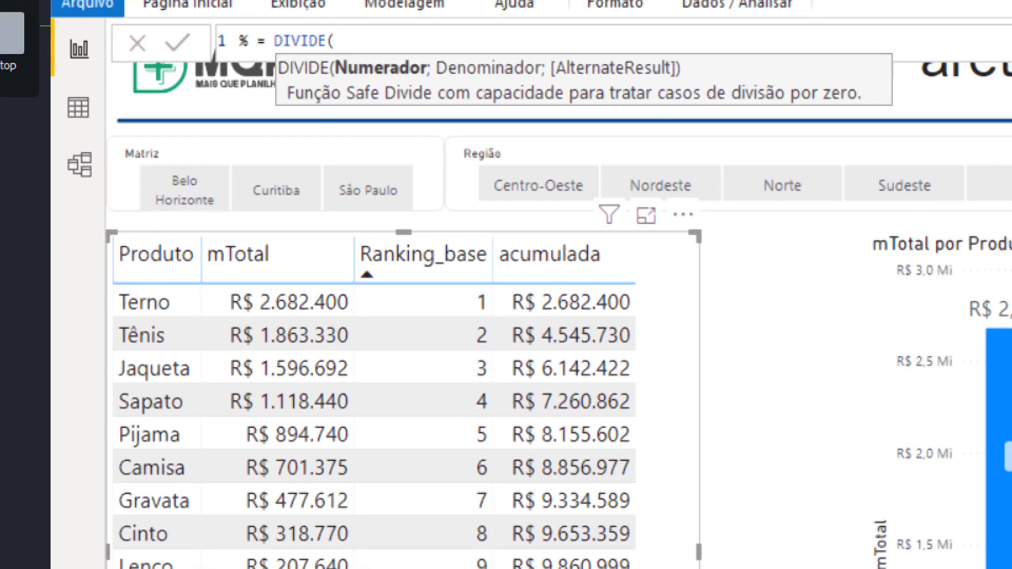
pyautogui.write('acu')
pyautogui.press('Tab')
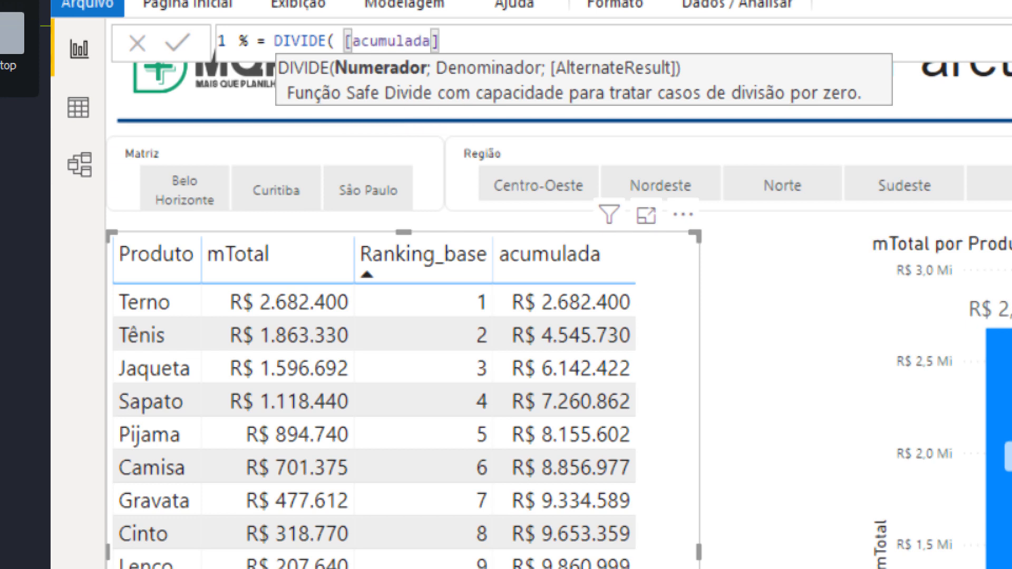
pyautogui.write(';')
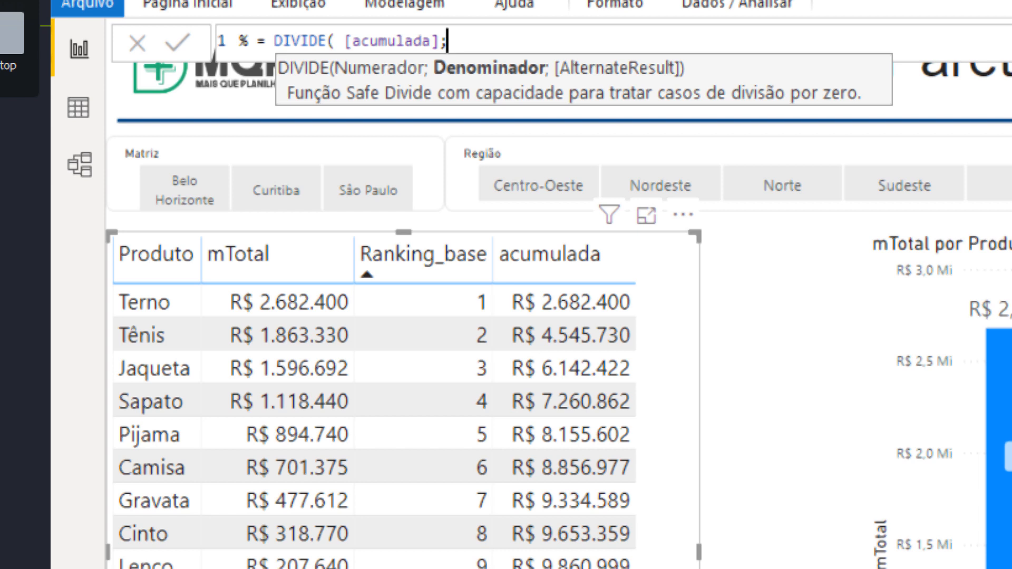
pyautogui.write('mto')
pyautogui.press('Tab')
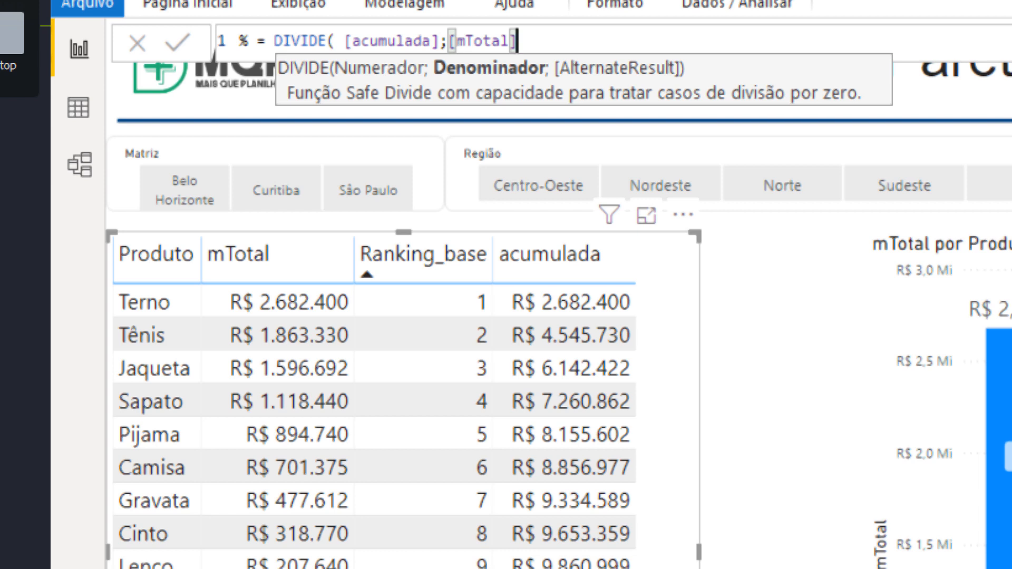
pyautogui.hotkey('shift', 'Left')
pyautogui.hotkey('shift', 'Left')
pyautogui.hotkey('shift', 'Left')
pyautogui.hotkey('shift', 'Left')
pyautogui.hotkey('shift', 'Left')
pyautogui.hotkey('shift', 'Left')
pyautogui.hotkey('shift', 'Left')
pyautogui.hotkey('shift', 'Left')
pyautogui.press('BackSpace')
pyautogui.write('al')
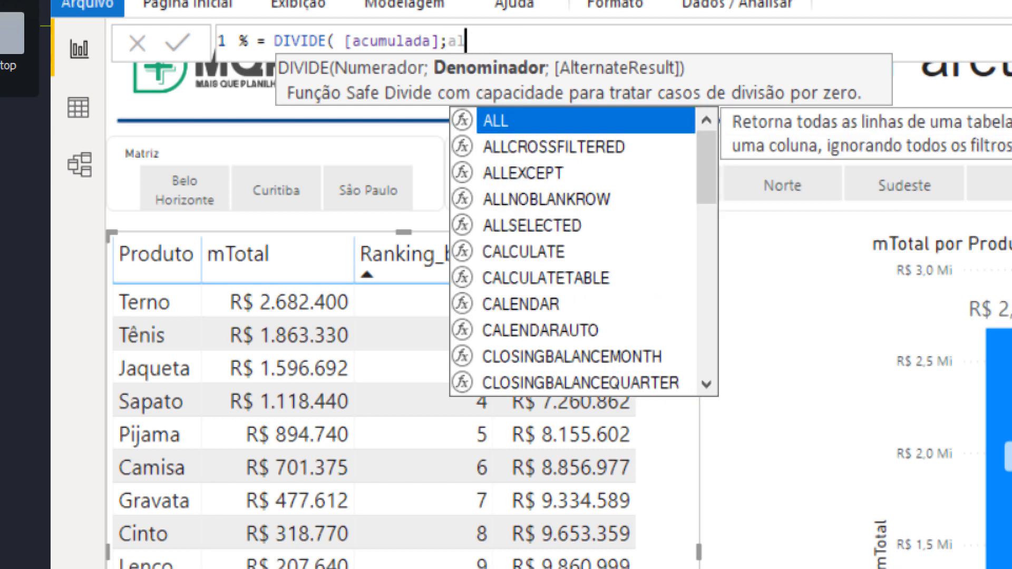
pyautogui.write('l(')
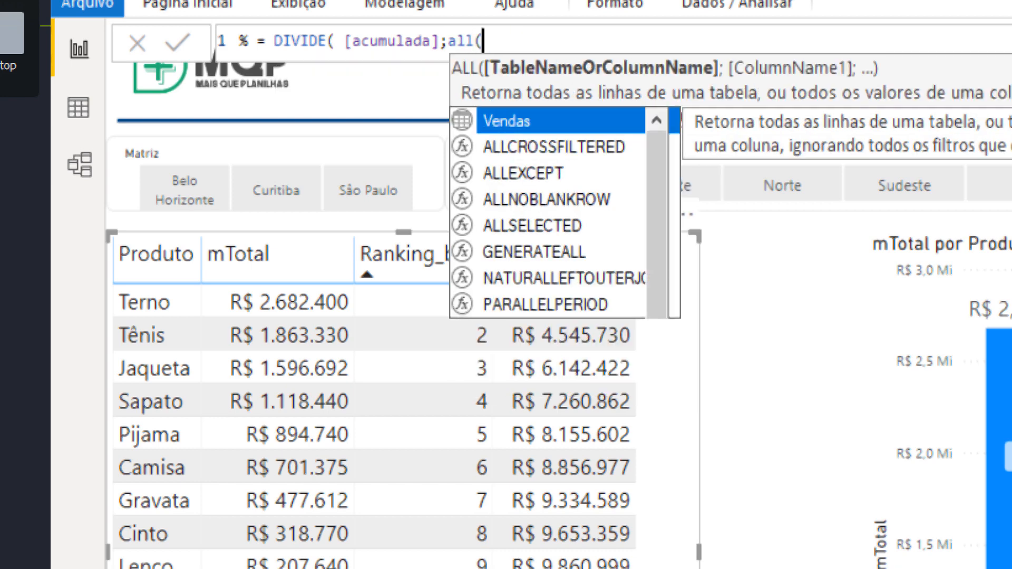
pyautogui.press('BackSpace')
pyautogui.press('BackSpace')
pyautogui.press('BackSpace')
pyautogui.press('BackSpace')
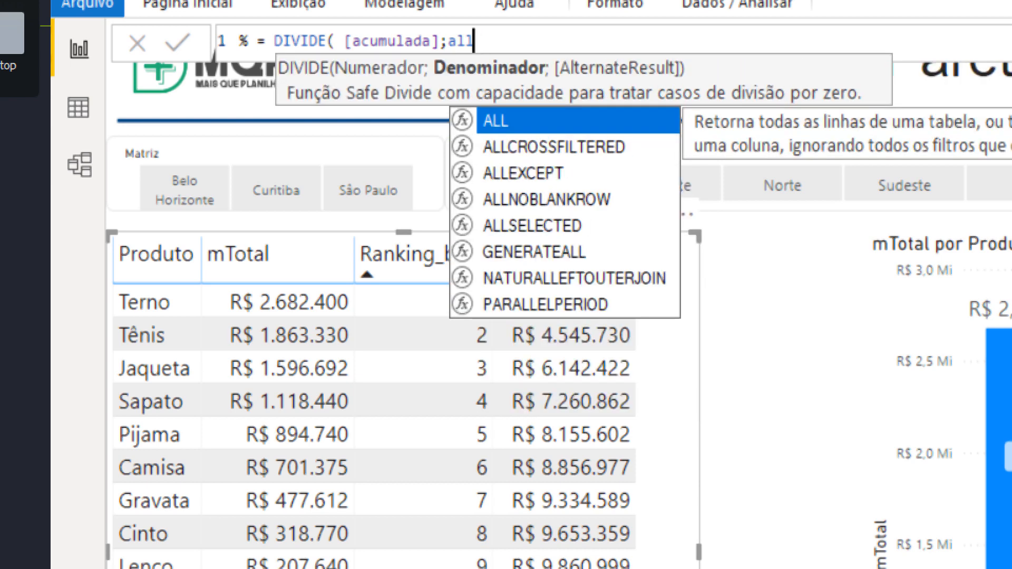
# Start the DIVIDE denominator of the % formula with CALCULATE, using [mTotal] as its expression
pyautogui.write('cal')
pyautogui.press('Tab')
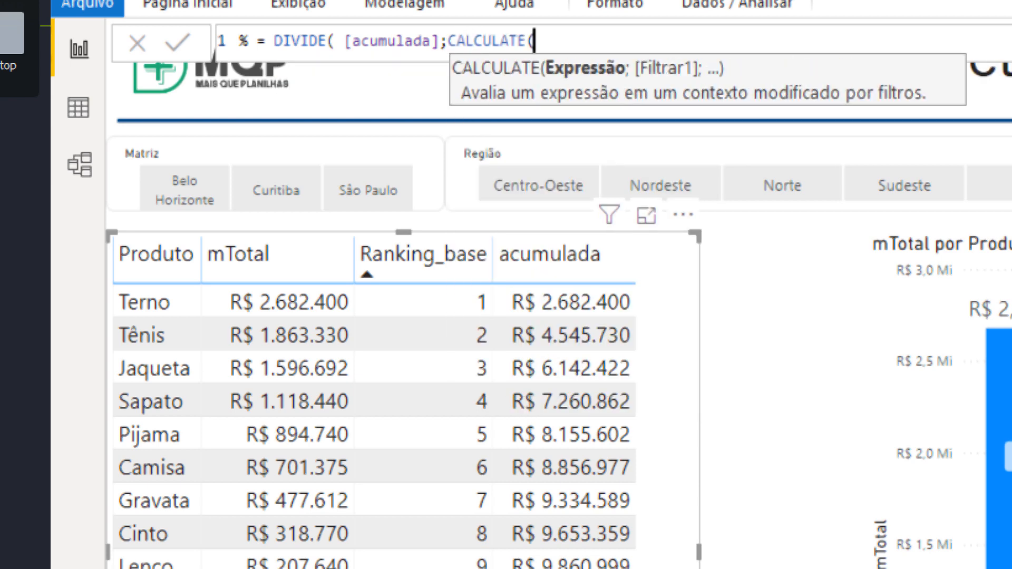
pyautogui.write('mTo')
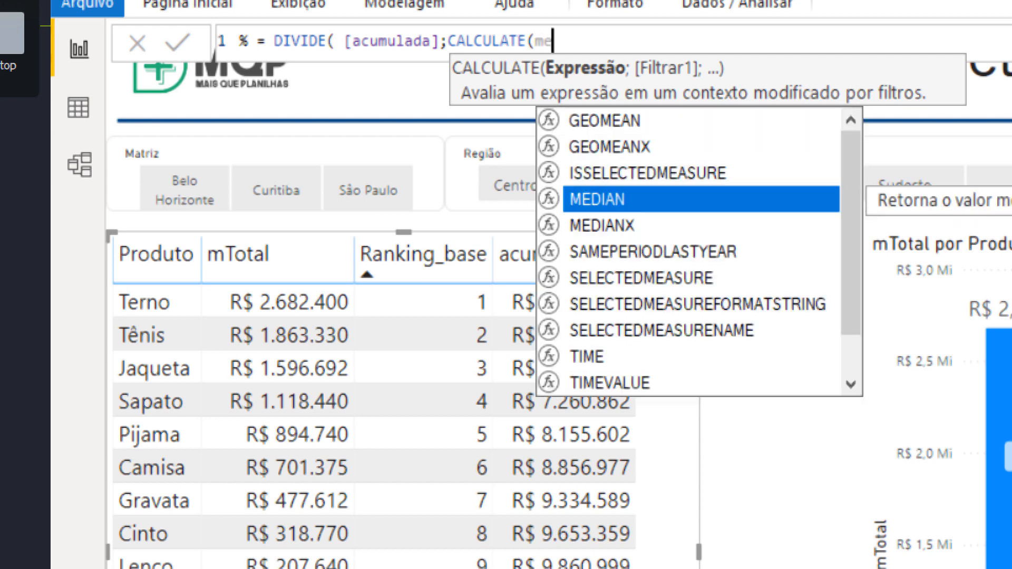
pyautogui.write('t')
pyautogui.press('Tab')
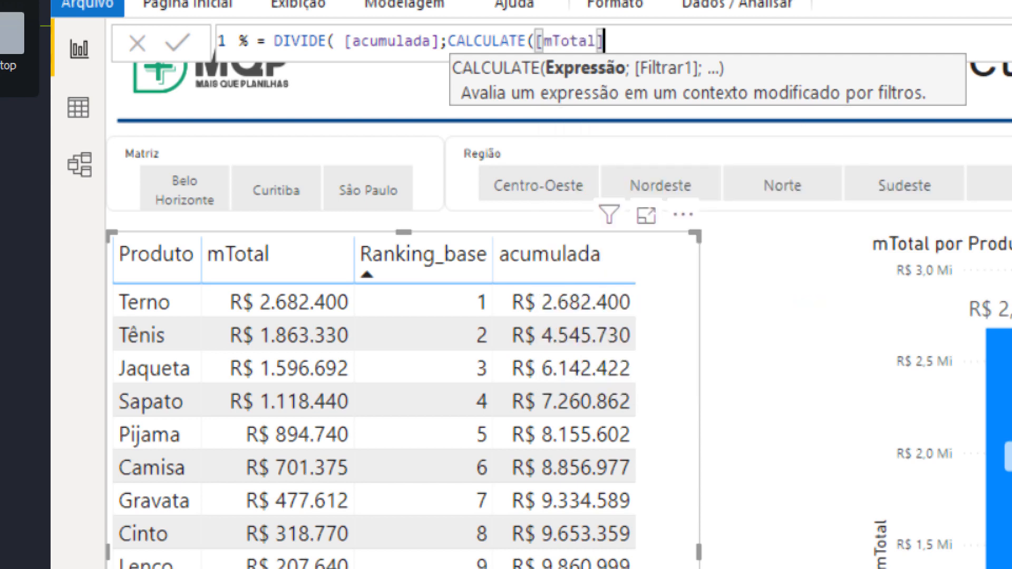
# Complete the % formula with ALL(Vendas) as the CALCULATE filter and 0 as the alternate result, and commit the measure
pyautogui.write(';all')
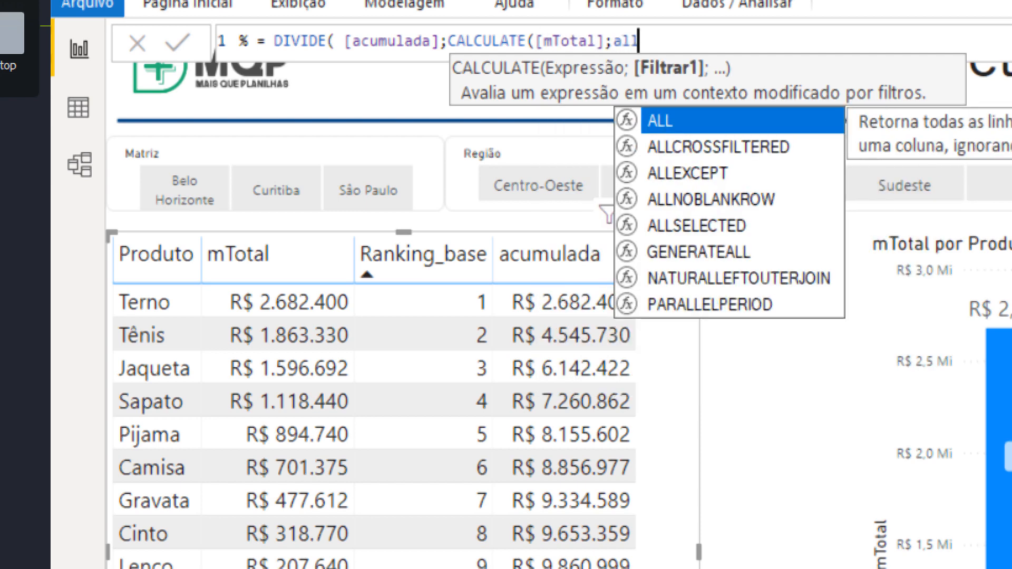
pyautogui.press('Tab')
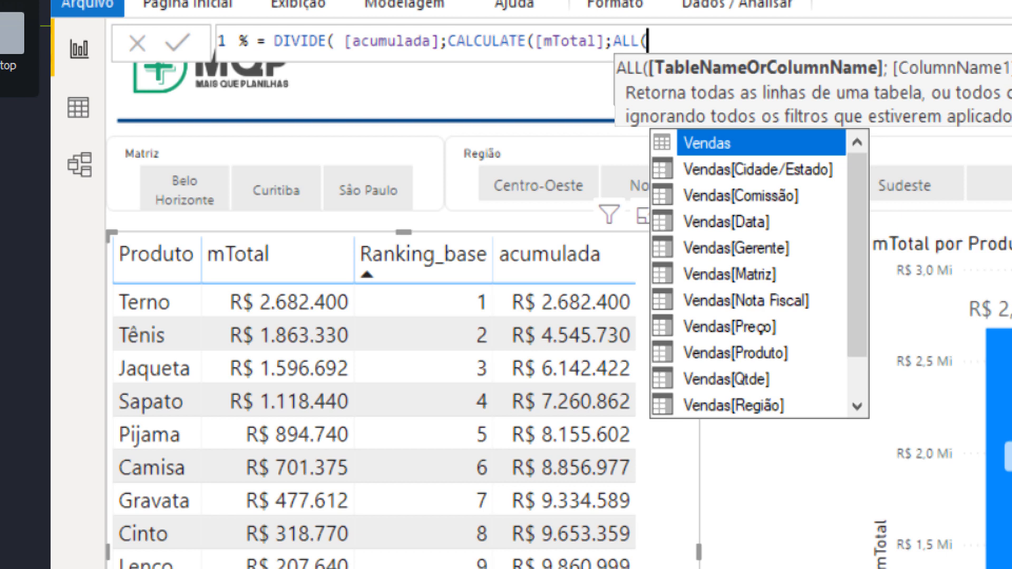
pyautogui.press('Tab')
pyautogui.write(')')
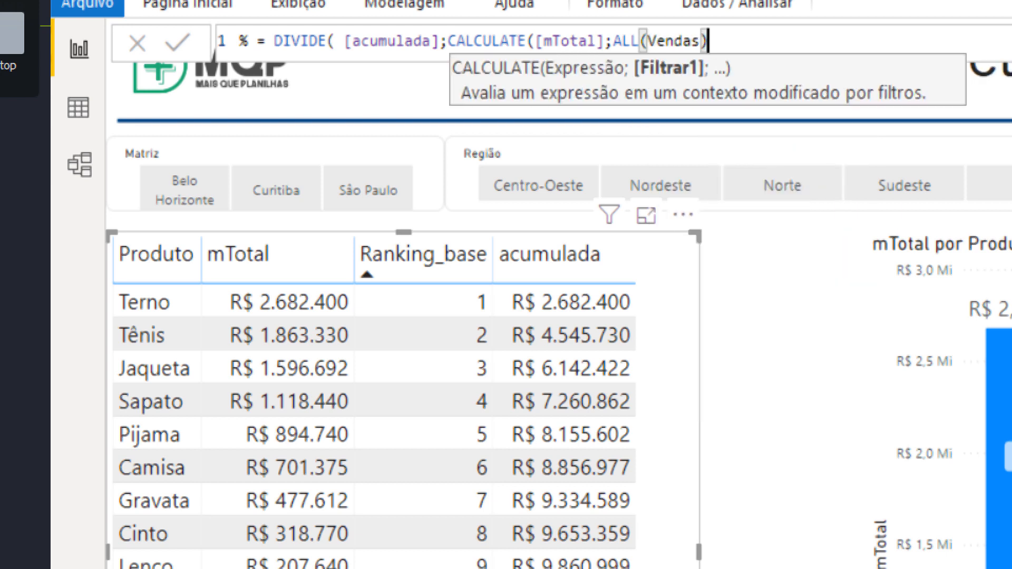
pyautogui.write(')')
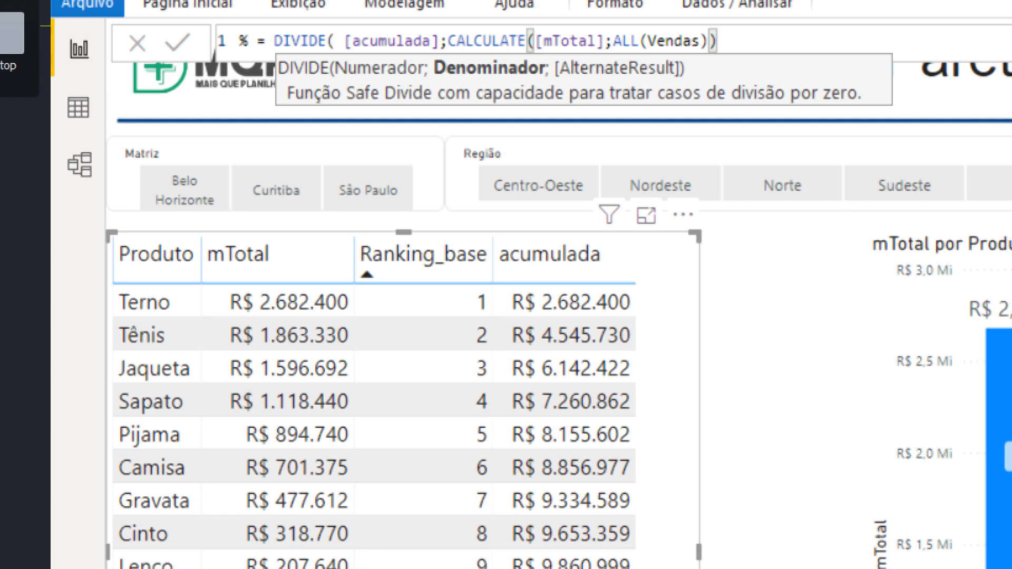
pyautogui.write(';')
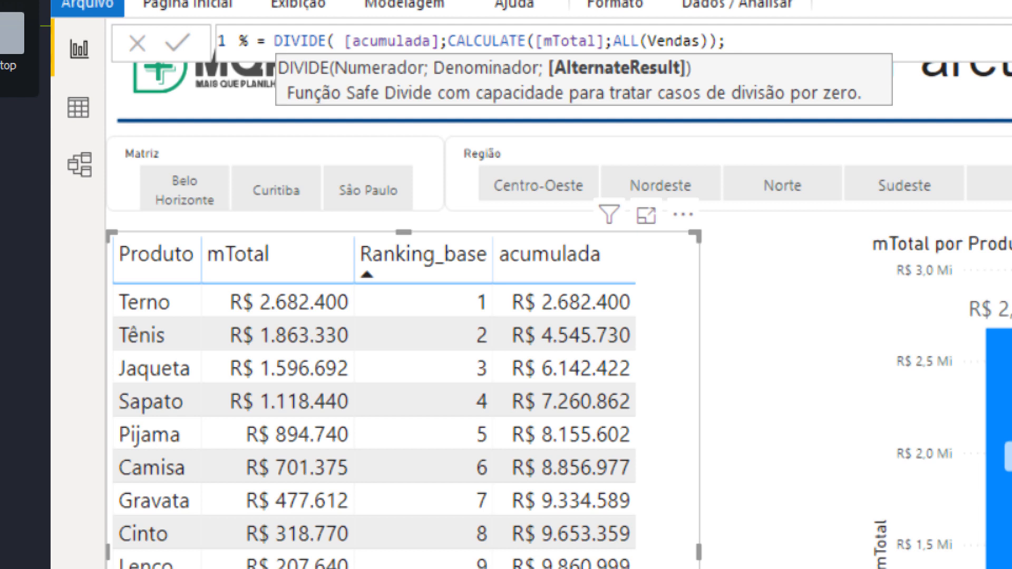
pyautogui.write('0)')
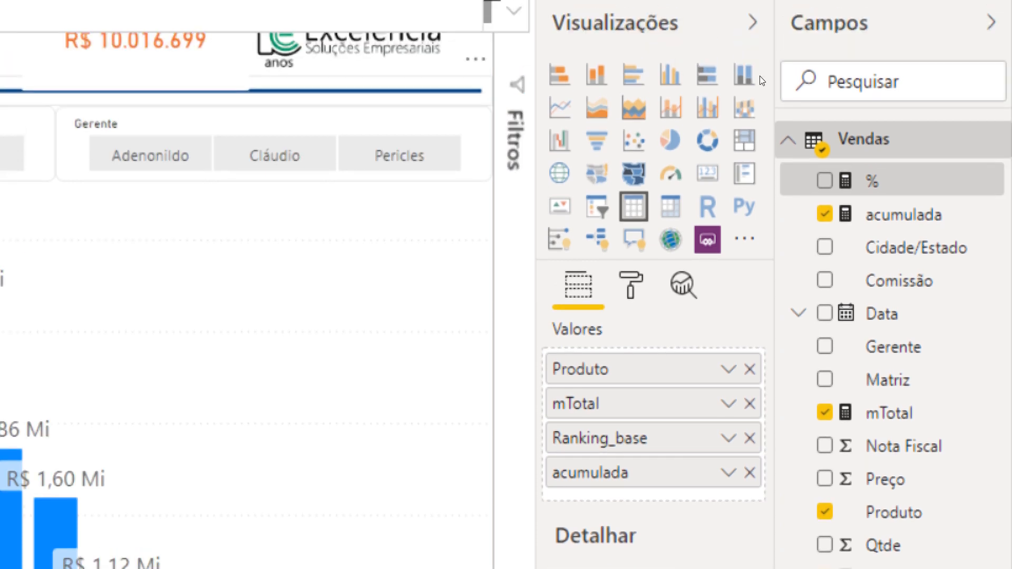
# Add % as the product table's last column, formatted as a percentage with two decimals, and widen the table to fit it
pyautogui.moveTo(891, 191); pyautogui.dragTo(685, 487)
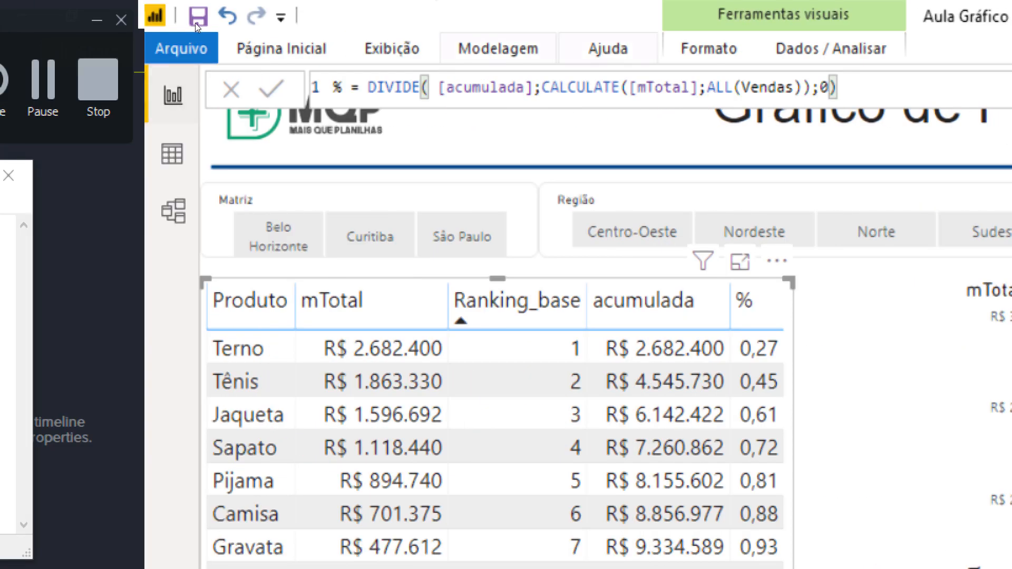
pyautogui.click(498, 49)
pyautogui.click(716, 146)
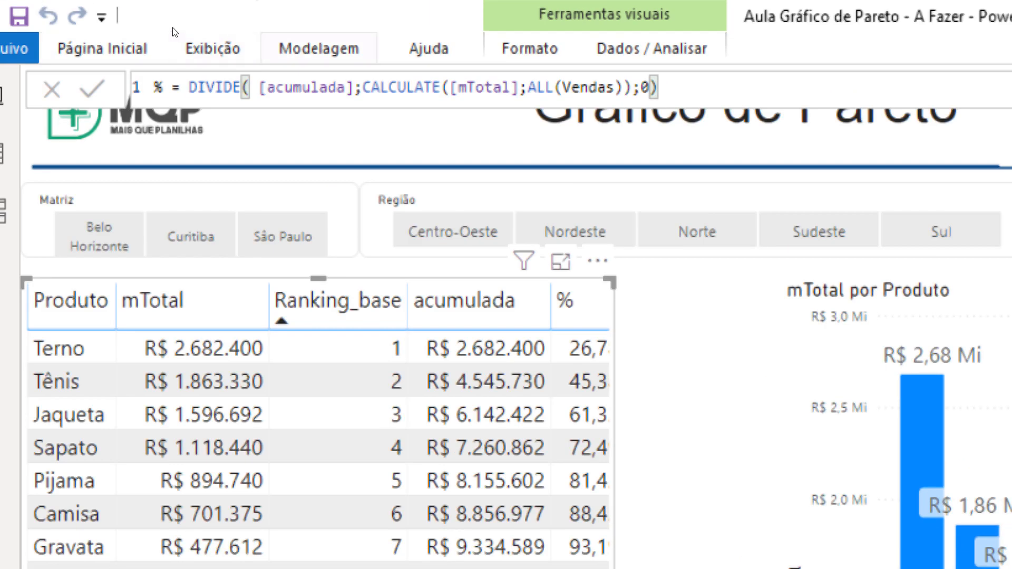
pyautogui.click(319, 48)
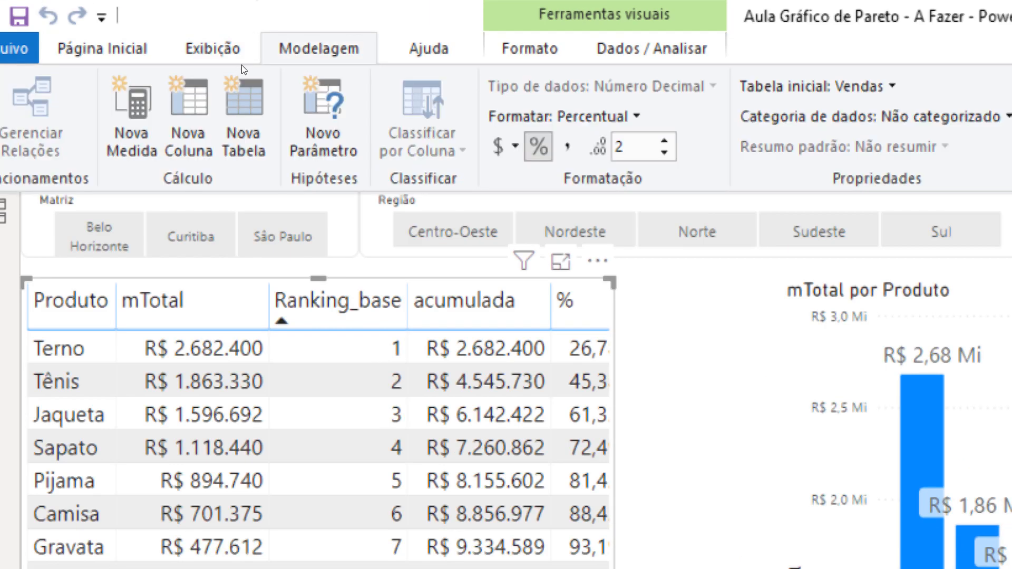
pyautogui.click(664, 141)
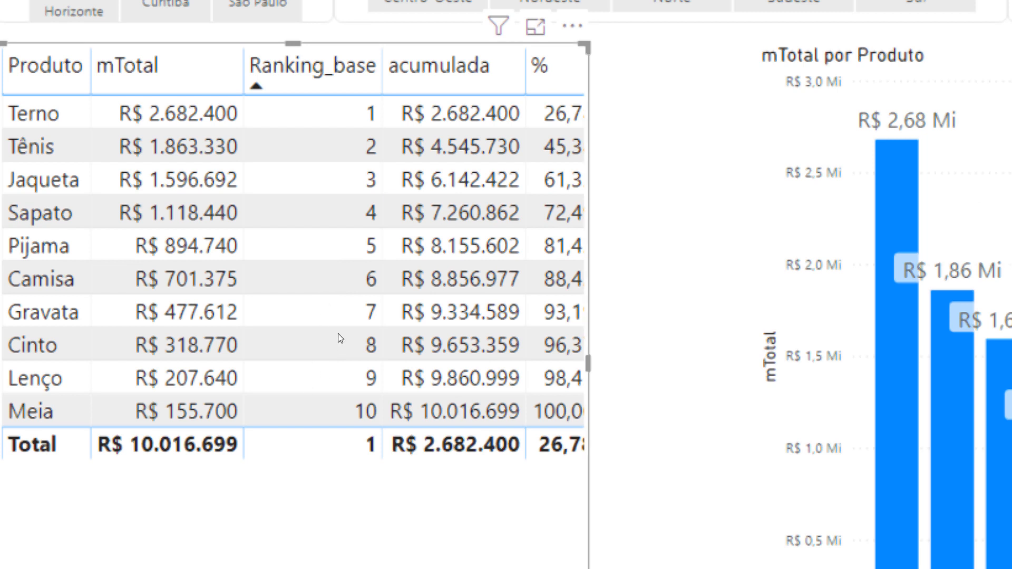
pyautogui.moveTo(589, 363); pyautogui.dragTo(631, 364)
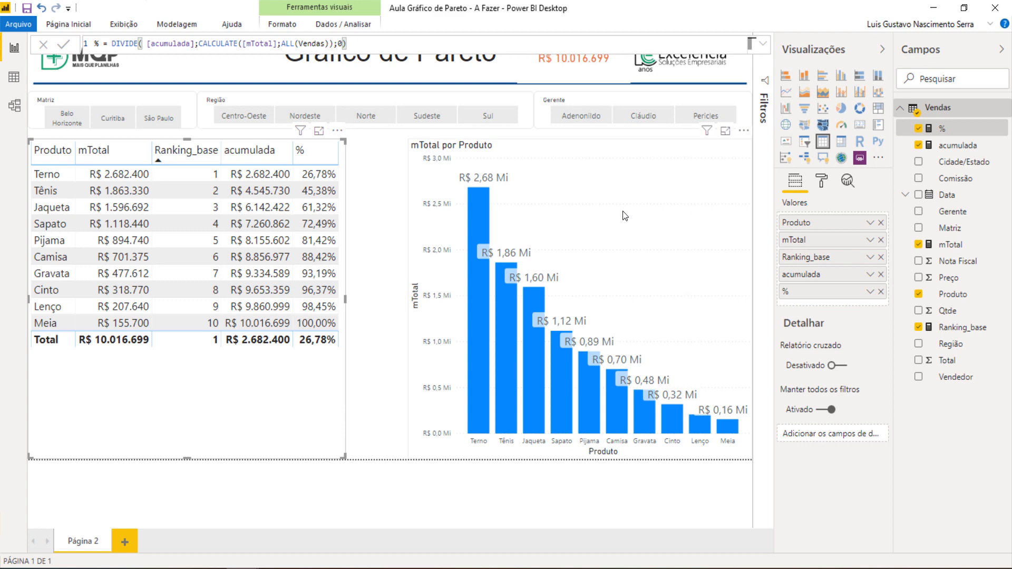
# Widen the combo chart up to the table's edge and add the % measure as its line values
pyautogui.click(398, 318)
pyautogui.moveTo(409, 299); pyautogui.dragTo(347, 299)
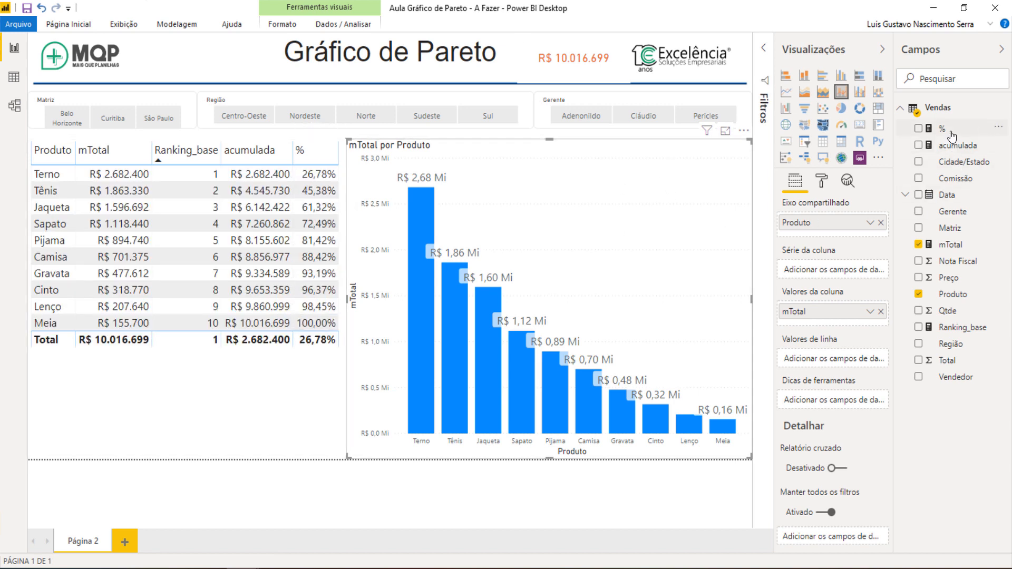
pyautogui.moveTo(950, 136); pyautogui.dragTo(834, 364)
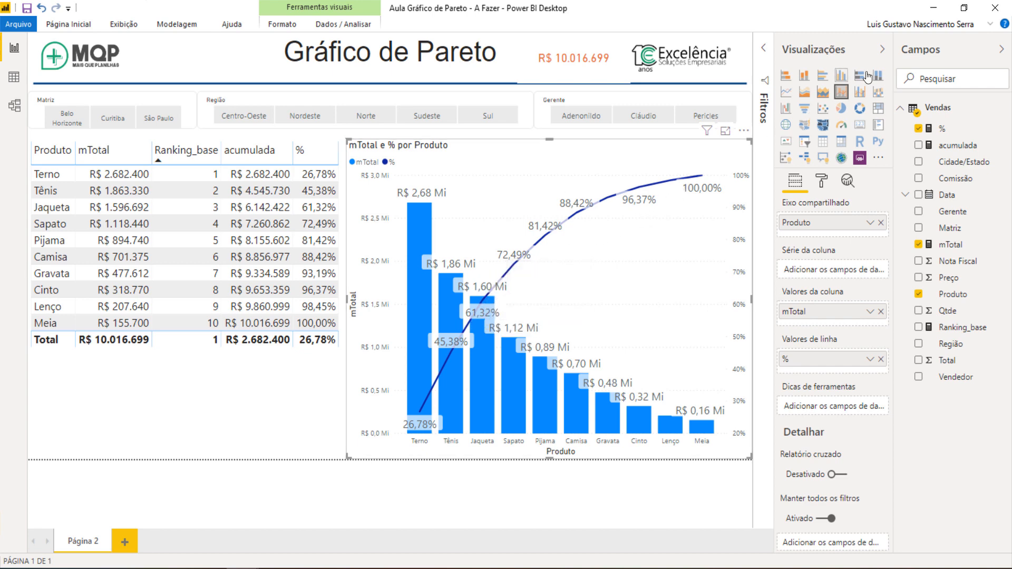
# Enlarge the report view and filter the report by the first manager under Gerente to check the % values
pyautogui.click(883, 49)
pyautogui.click(1001, 49)
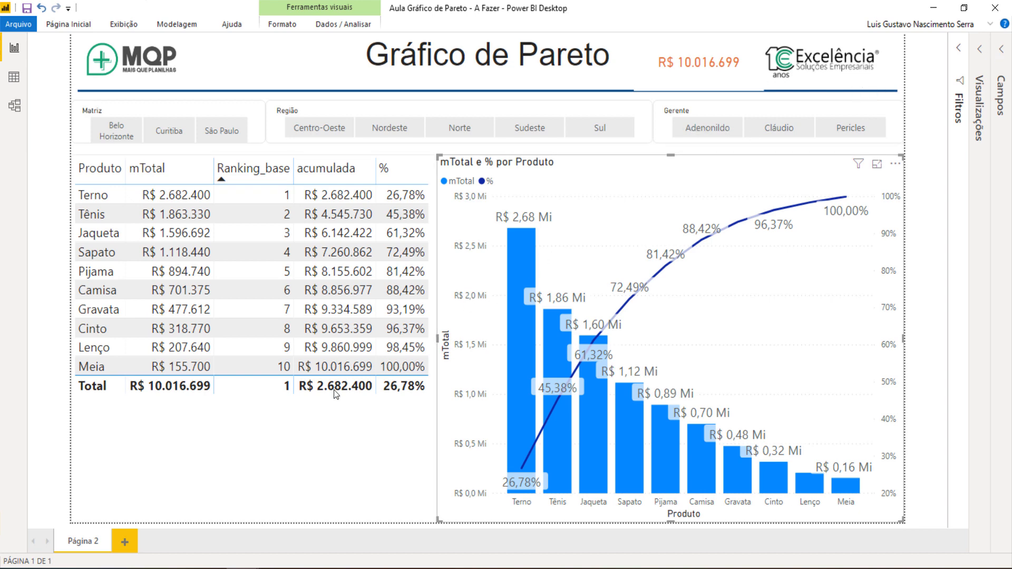
pyautogui.click(270, 450)
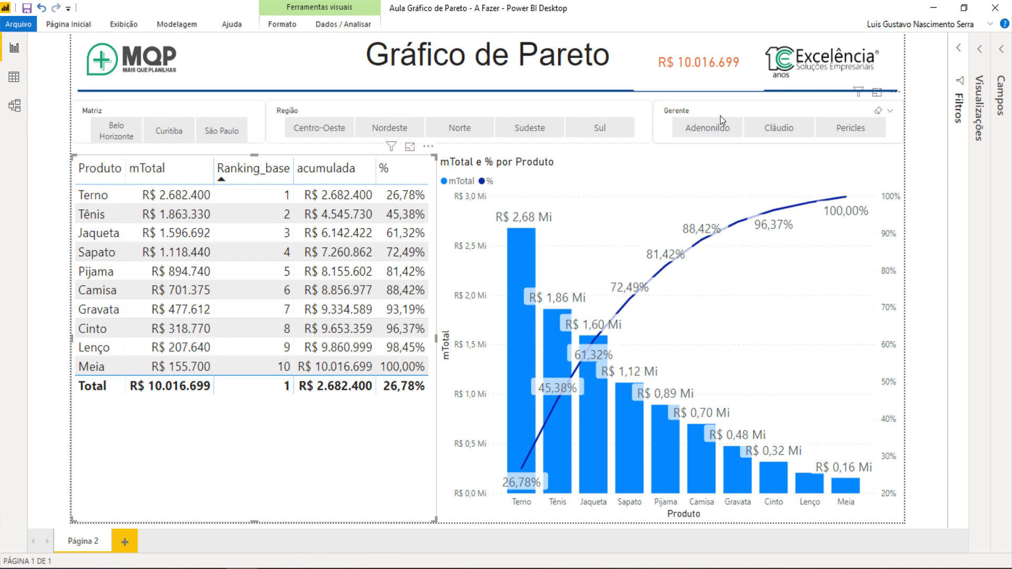
pyautogui.click(697, 131)
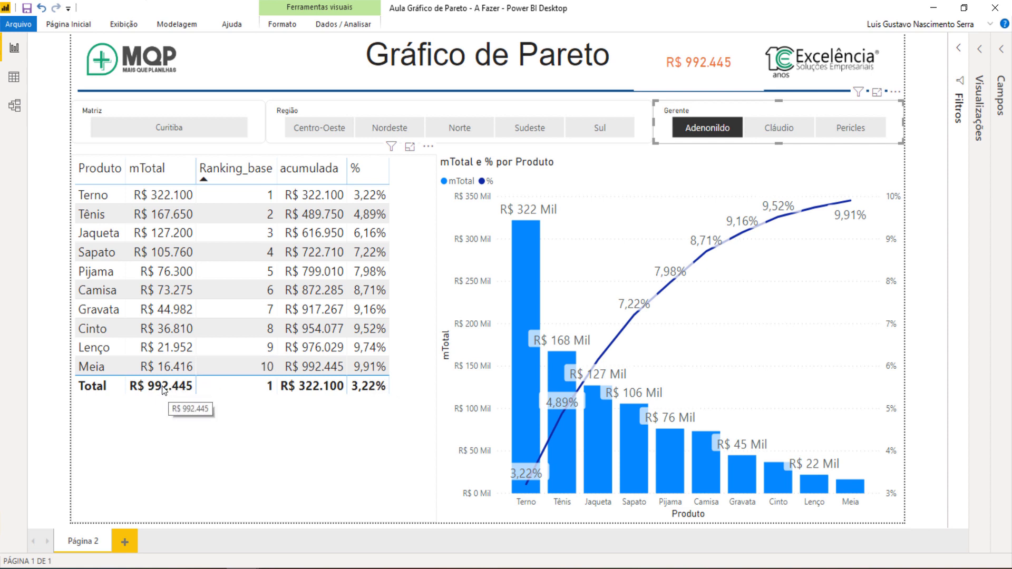
# Replace ALL with ALLSELECTED around Vendas in the % measure's formula and commit the change
pyautogui.click(1000, 54)
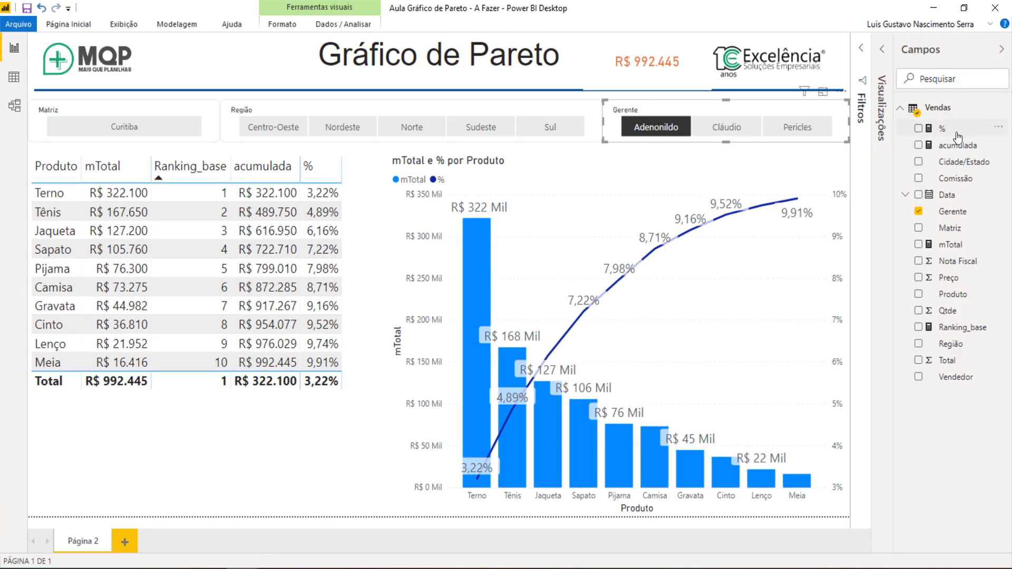
pyautogui.click(953, 133)
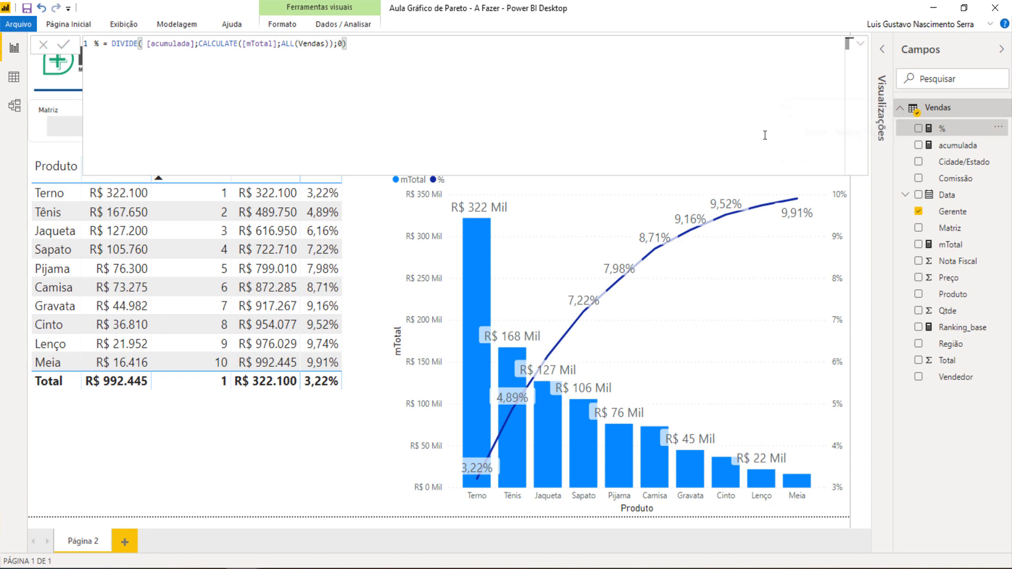
pyautogui.click(861, 43)
pyautogui.click(860, 43)
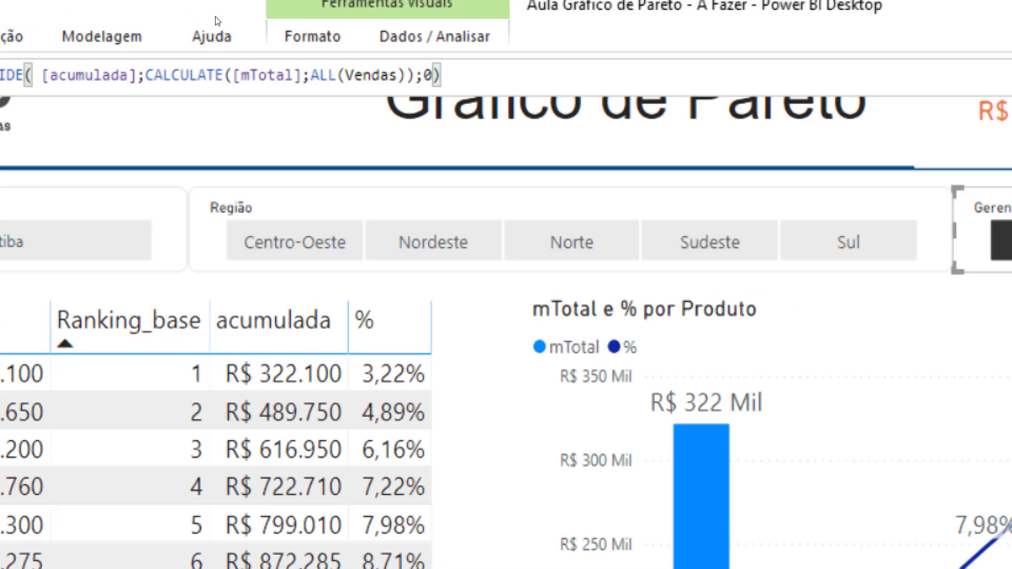
pyautogui.press('Left')
pyautogui.press('Left')
pyautogui.press('Left')
pyautogui.press('Left')
pyautogui.press('Left')
pyautogui.press('Left')
pyautogui.press('Left')
pyautogui.press('Left')
pyautogui.press('Left')
pyautogui.press('Left')
pyautogui.press('Left')
pyautogui.press('Left')
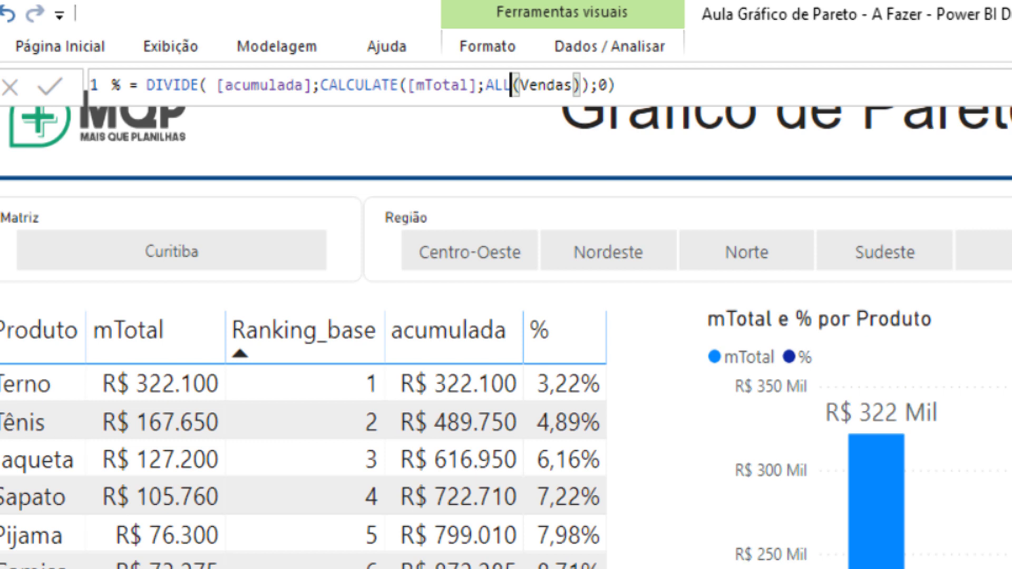
pyautogui.write('S')
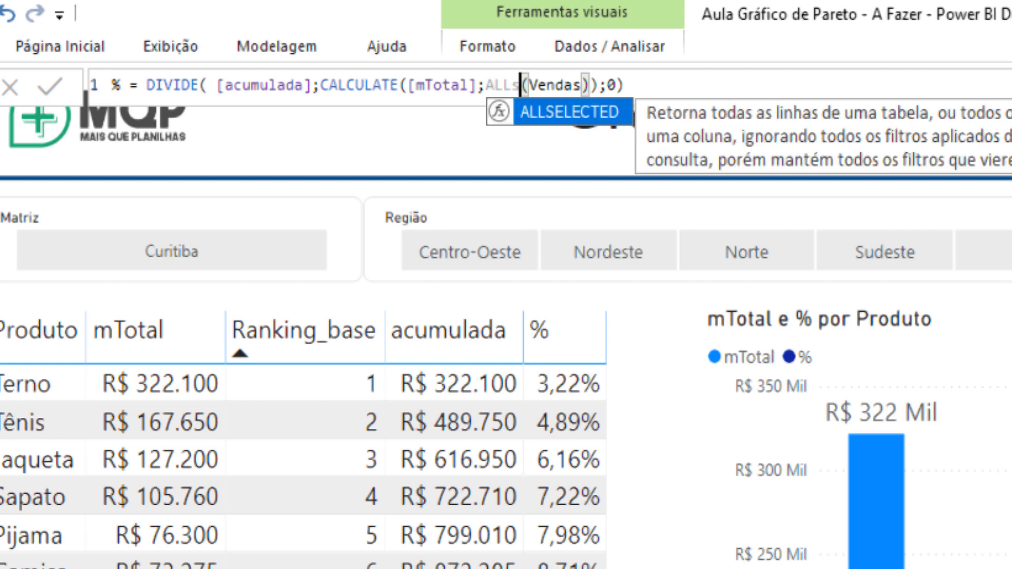
pyautogui.press('Tab')
pyautogui.press('Right')
pyautogui.press('Right')
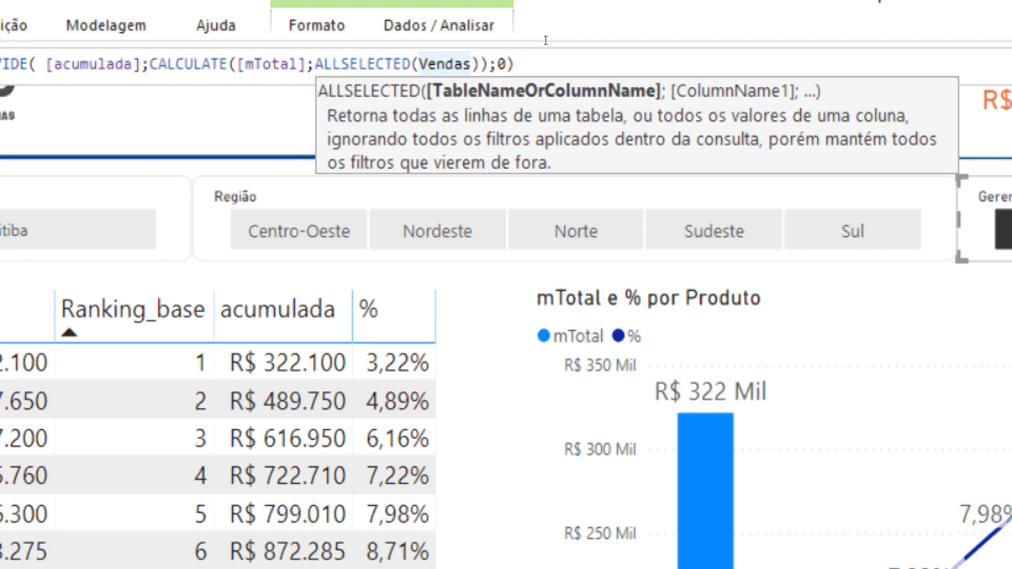
pyautogui.press('Return')
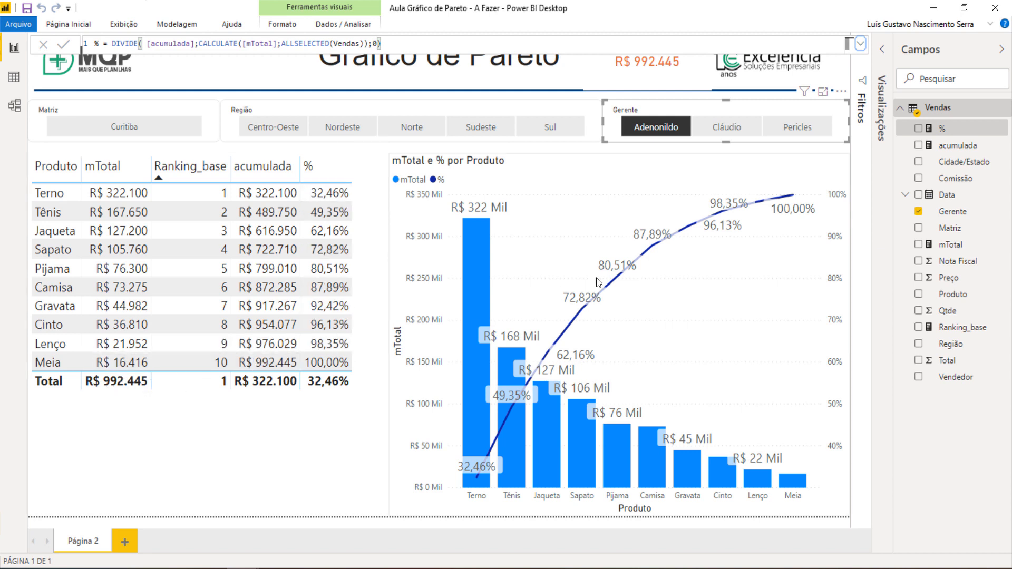
# Check the Pareto chart with the second and third managers, adding the Sul region and São Paulo matriz filters to the third
pyautogui.click(364, 432)
pyautogui.click(744, 133)
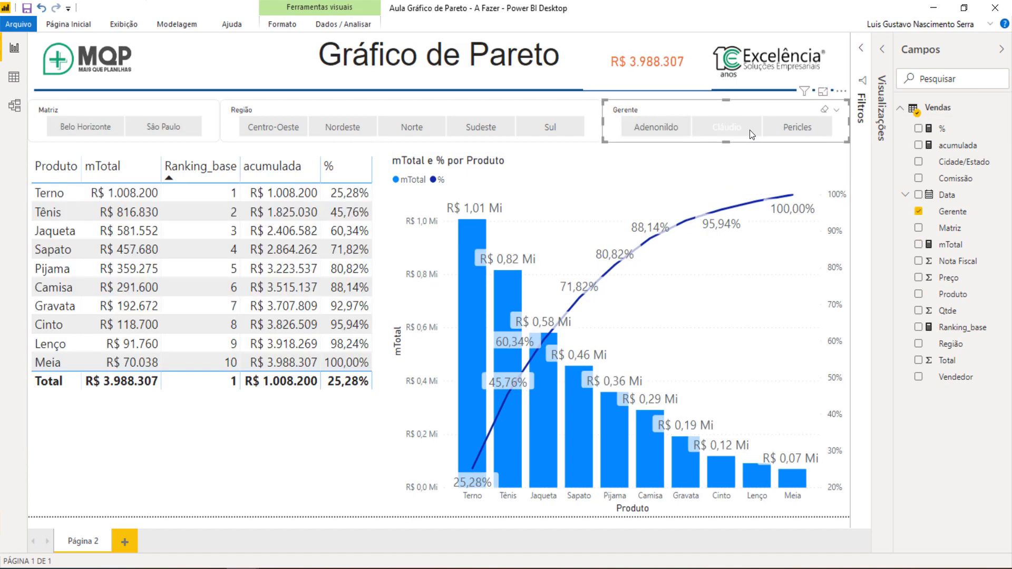
pyautogui.click(783, 128)
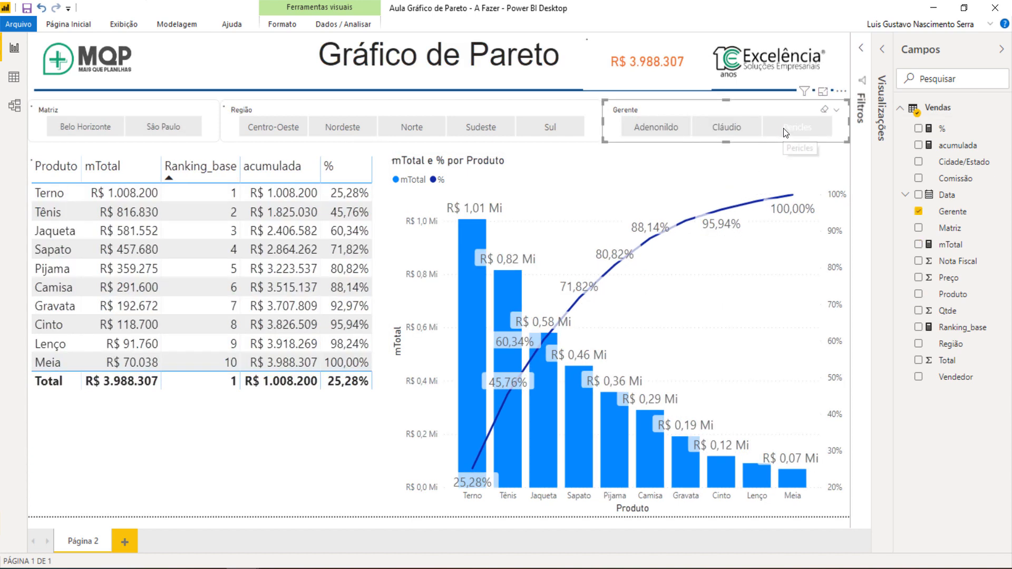
pyautogui.click(540, 125)
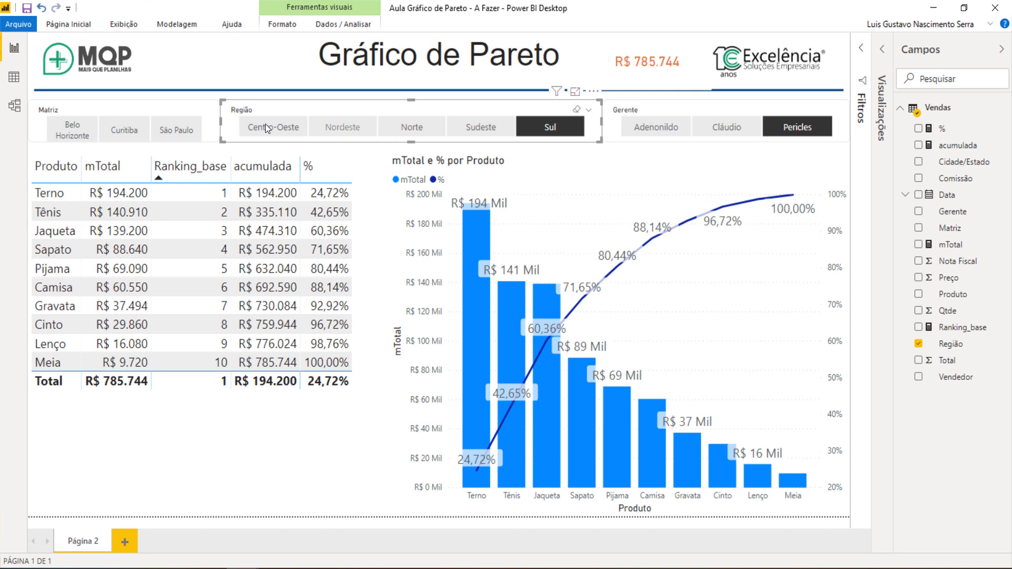
pyautogui.click(184, 136)
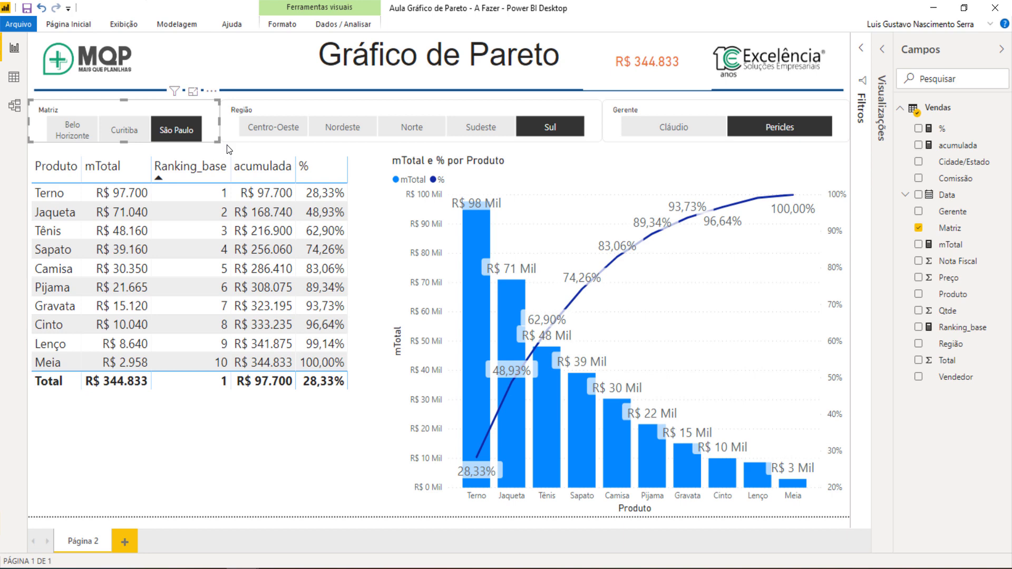
# Clear the São Paulo, Sul and manager filters from the report
pyautogui.click(189, 130)
pyautogui.click(568, 131)
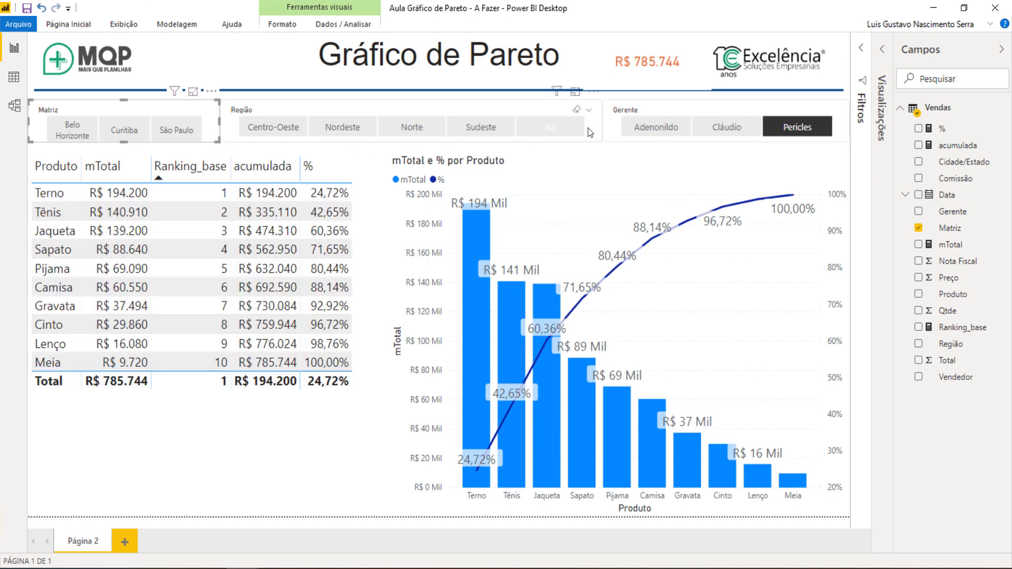
pyautogui.click(802, 124)
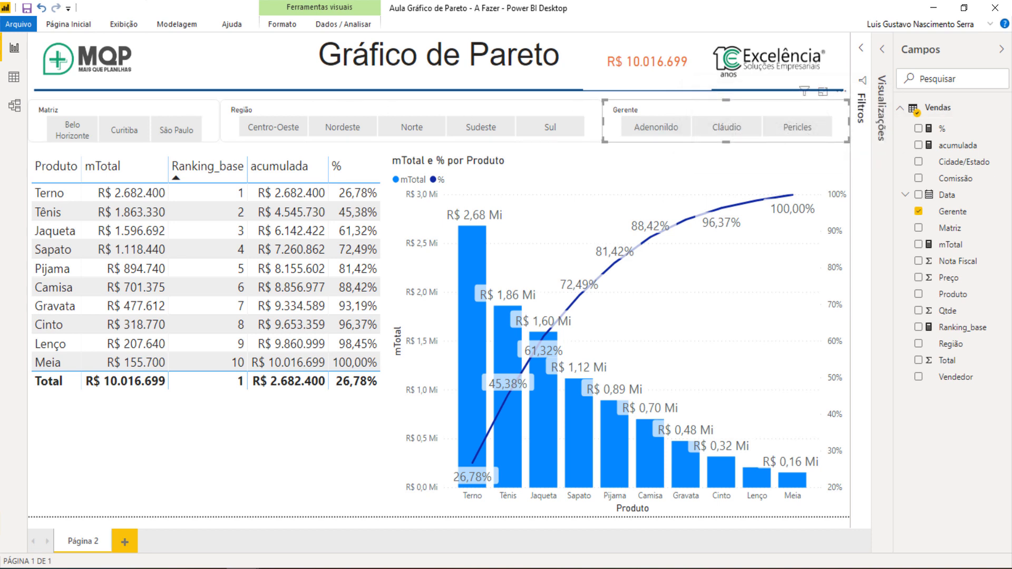
# Open an empty Notepad document and copy the Ranking_base measure's full formula from Power BI into it
pyautogui.click(243, 568)
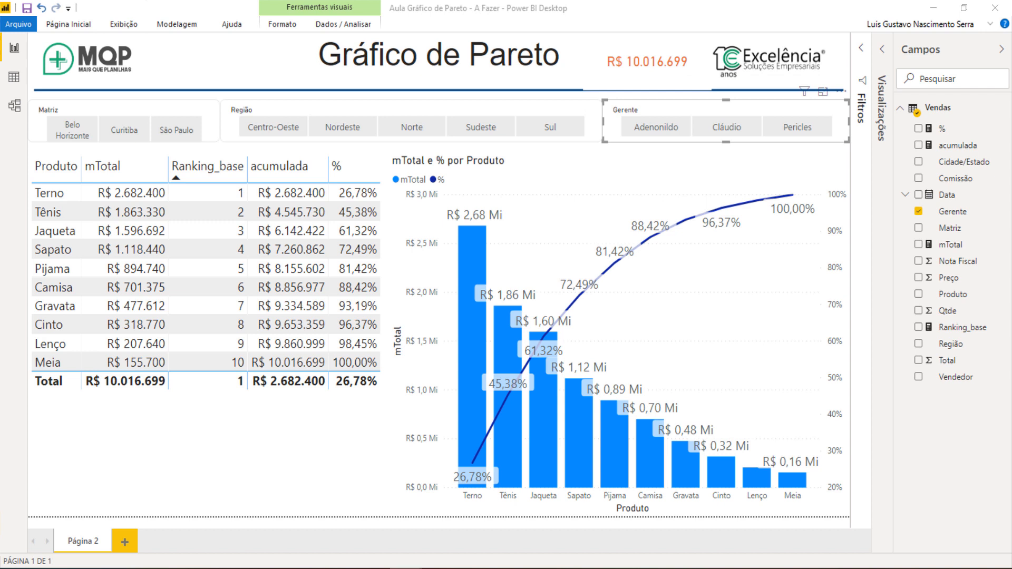
pyautogui.moveTo(0, 138); pyautogui.dragTo(566, 114)
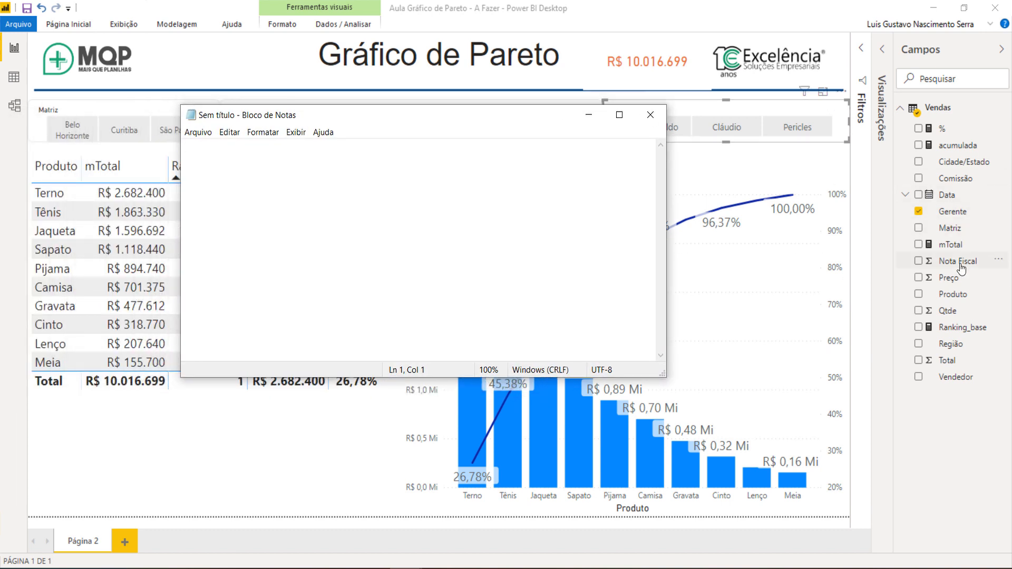
pyautogui.click(963, 329)
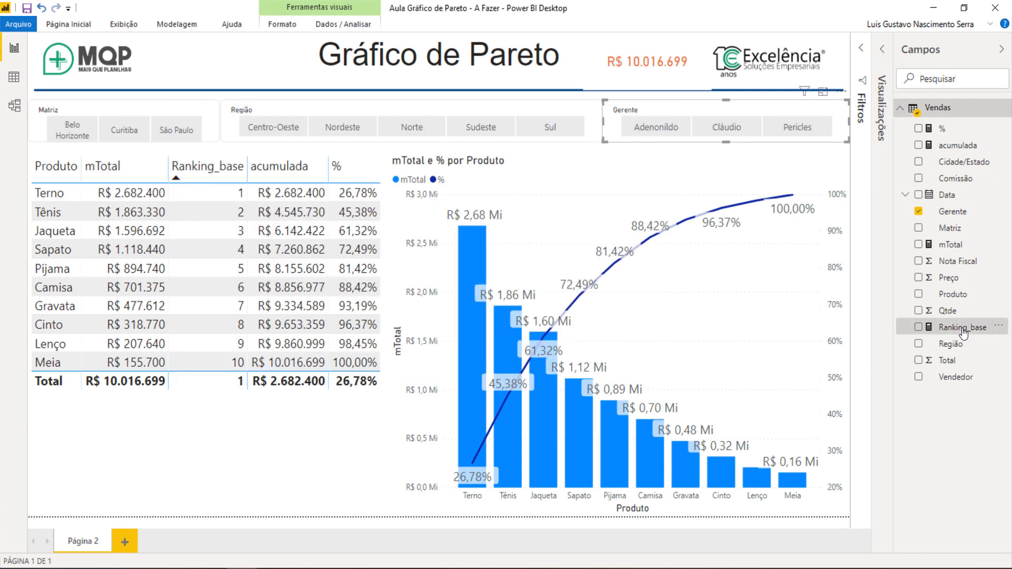
pyautogui.tripleClick(299, 42)
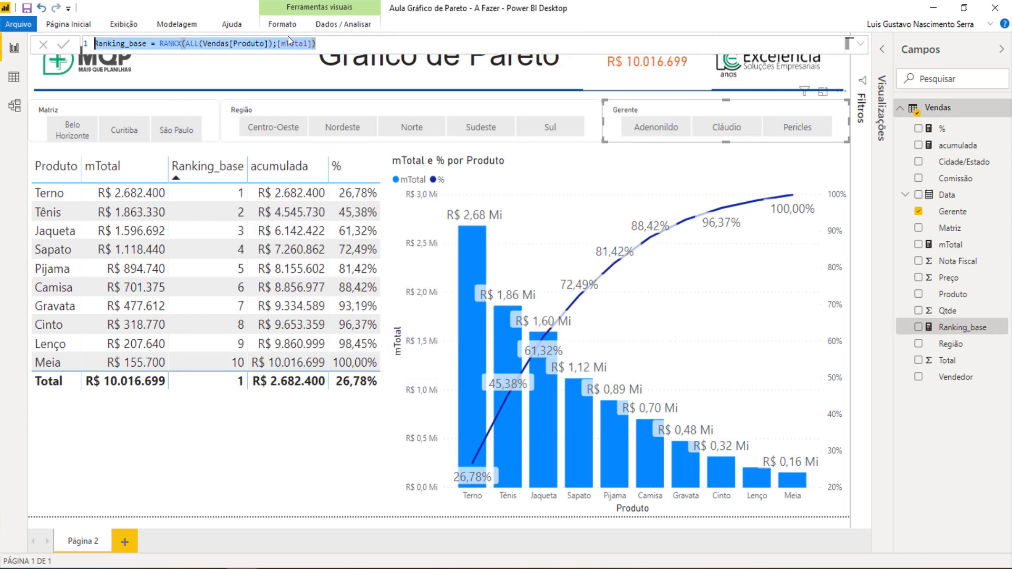
pyautogui.hotkey('alt', 'Tab')
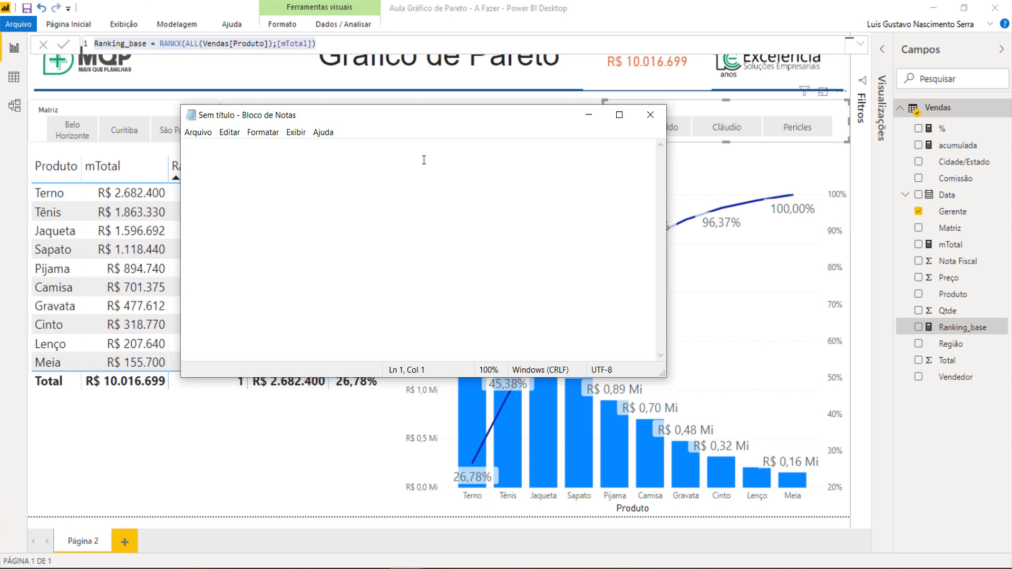
pyautogui.hotkey('alt', 'Tab')
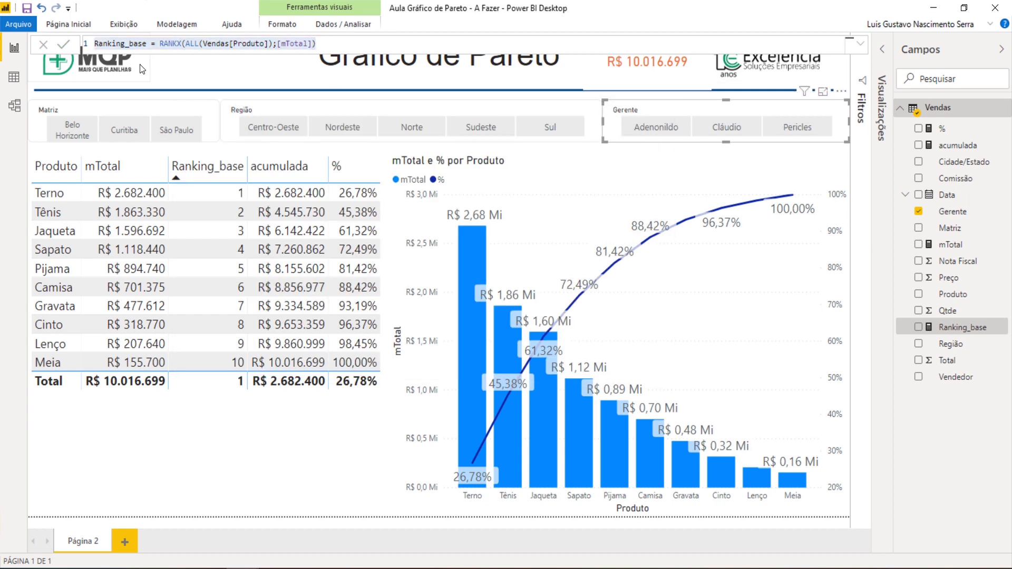
pyautogui.moveTo(315, 44); pyautogui.dragTo(94, 45)
pyautogui.hotkey('ctrl', 'c')
pyautogui.hotkey('alt', 'Tab')
pyautogui.hotkey('ctrl', 'v')
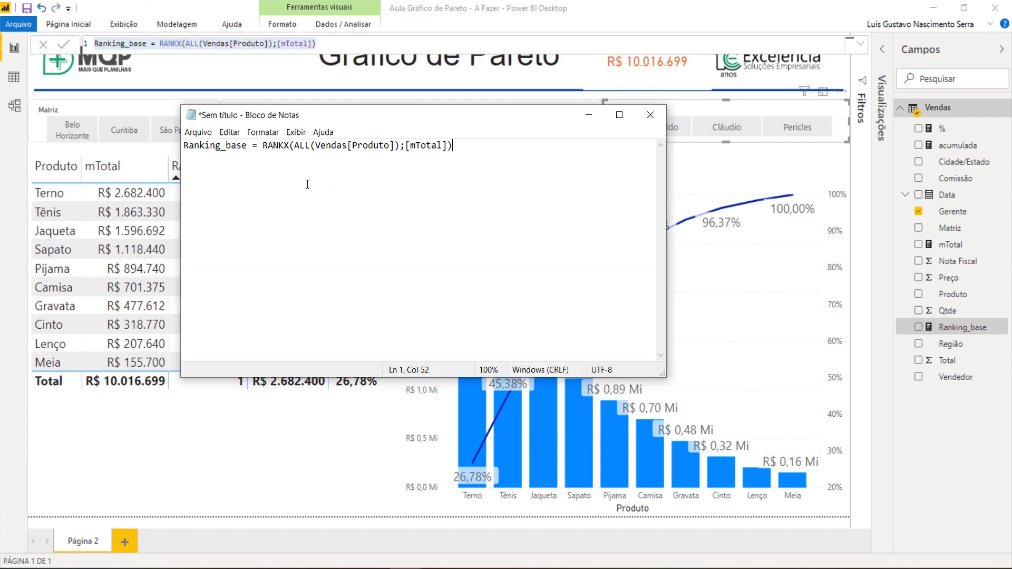
# Copy the acumulada measure's full formula from Power BI into Notepad below the Ranking_base formula, with blank lines around it
pyautogui.hotkey('alt', 'Tab')
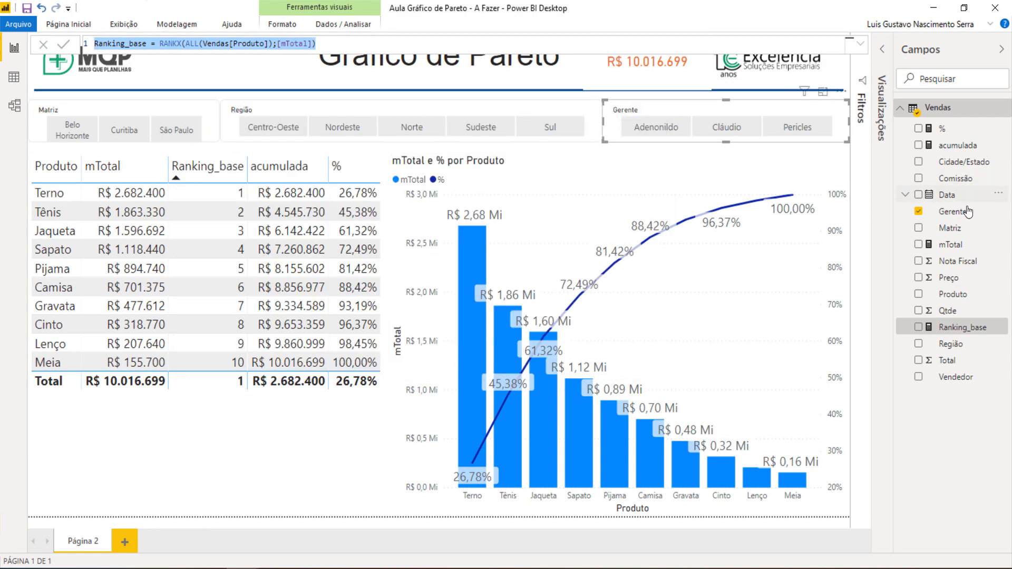
pyautogui.click(960, 150)
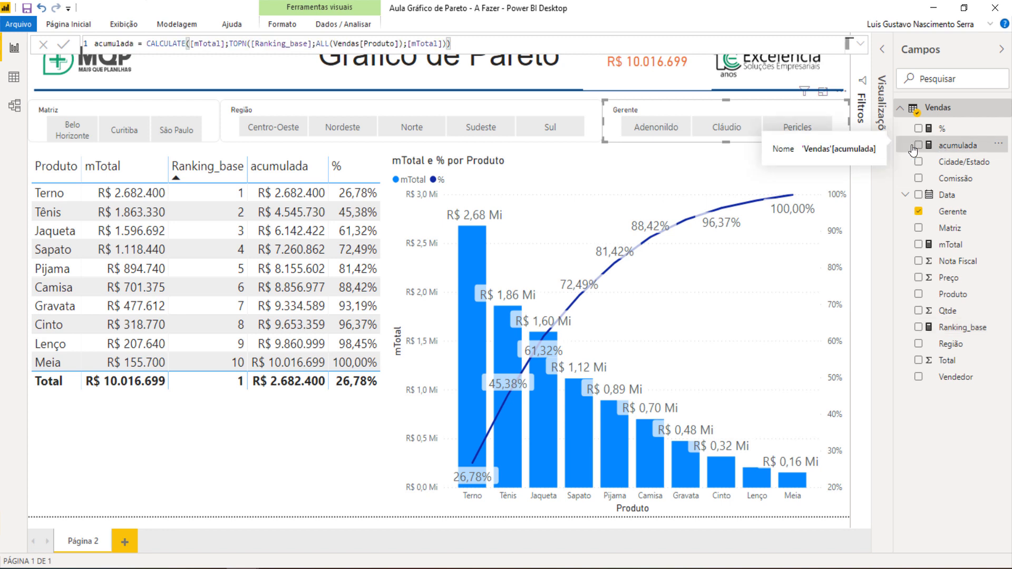
pyautogui.moveTo(451, 44); pyautogui.dragTo(91, 48)
pyautogui.hotkey('alt', 'Tab')
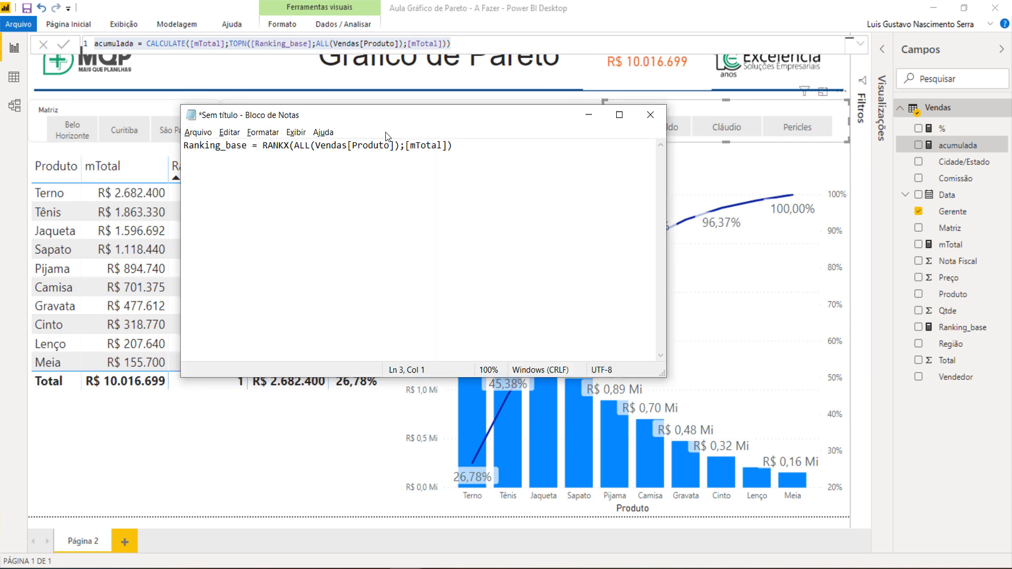
pyautogui.click(450, 147)
pyautogui.press('Return')
pyautogui.press('Return')
pyautogui.press('Return')
pyautogui.hotkey('ctrl', 'v')
pyautogui.press('Return')
pyautogui.press('Return')
pyautogui.press('Return')
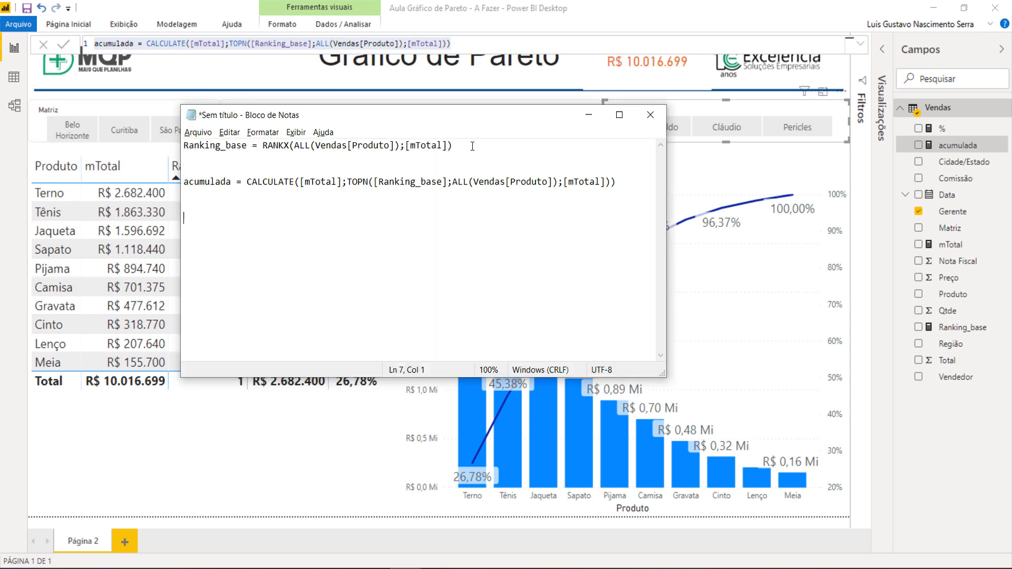
# Copy the % measure's full formula into Notepad below the acumulada formula and select all three formulas
pyautogui.hotkey('alt', 'Tab')
pyautogui.click(948, 131)
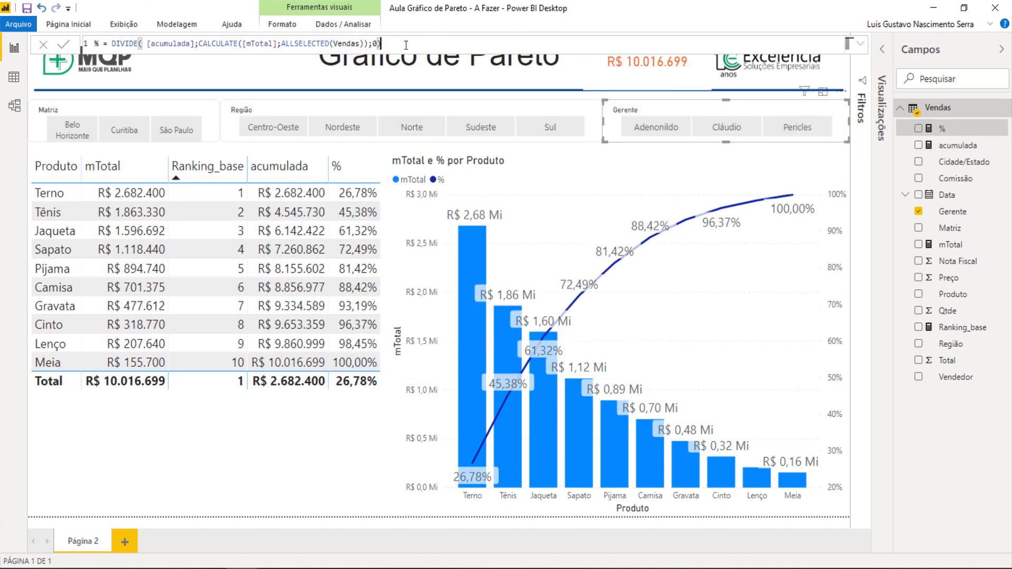
pyautogui.moveTo(414, 45); pyautogui.dragTo(113, 51)
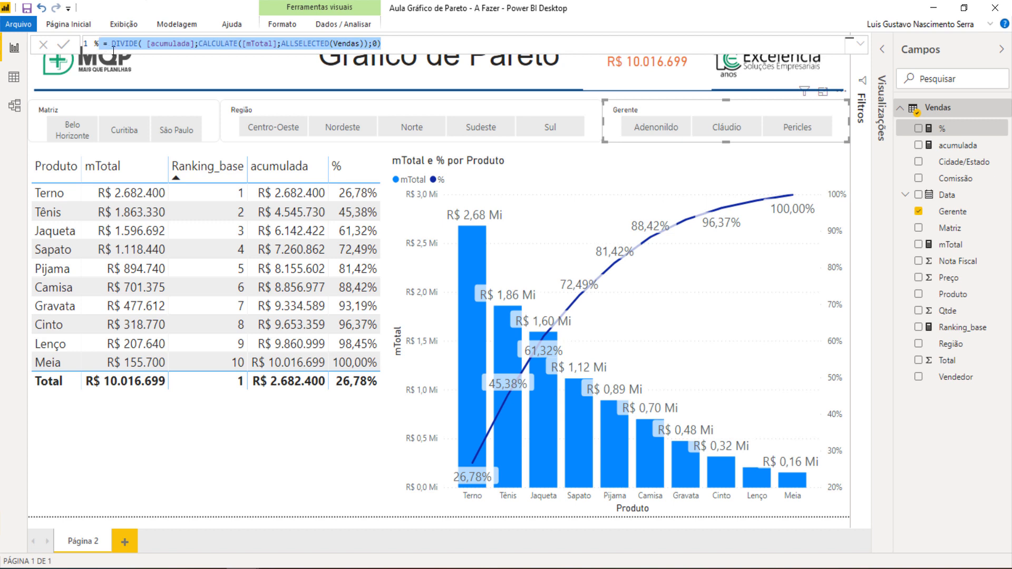
pyautogui.hotkey('alt', 'Tab')
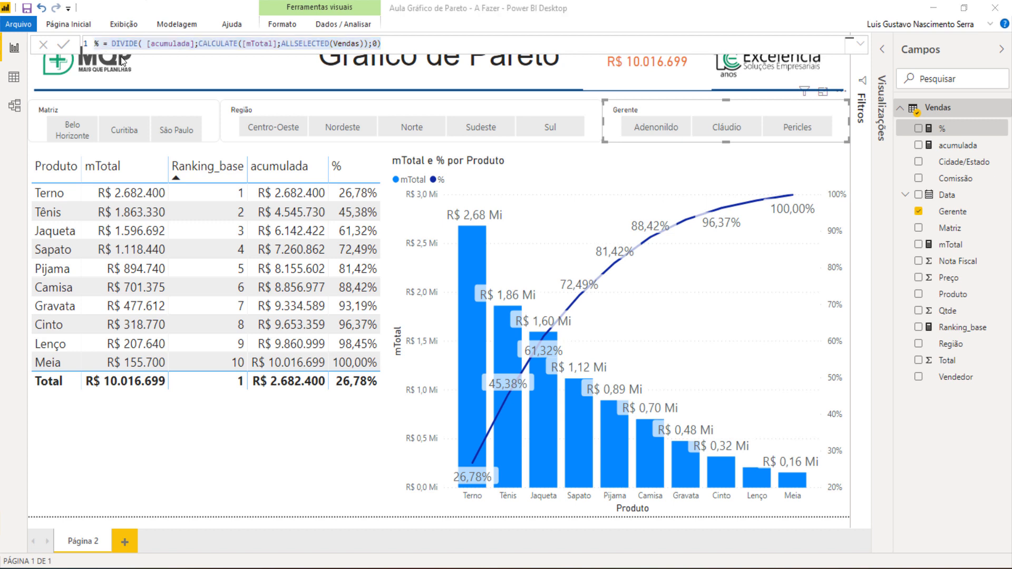
pyautogui.write('% = DIVIDE( [acumulada];CALCULATE([mTotal];ALLSELECTED(Vendas));0)')
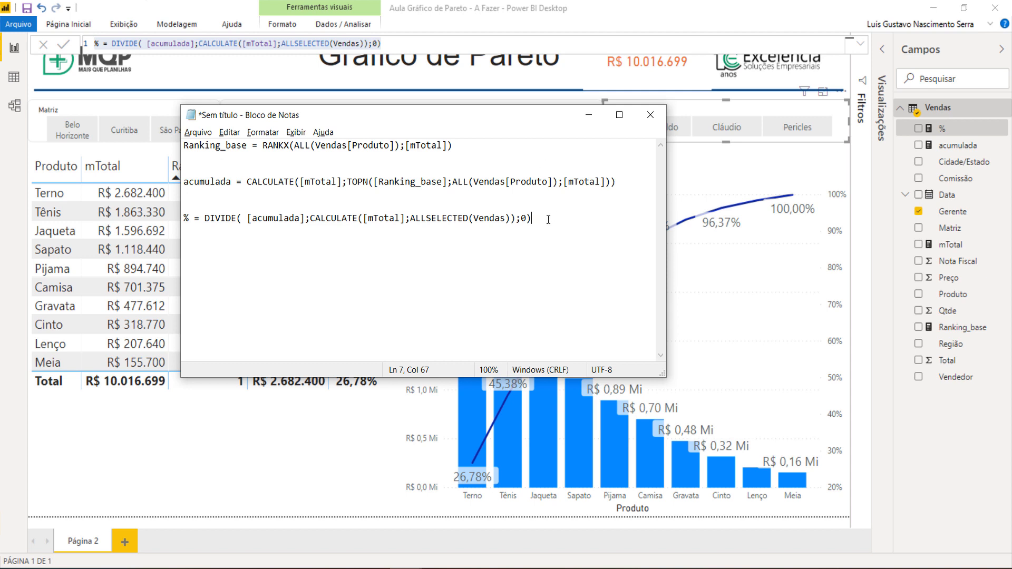
pyautogui.moveTo(541, 220); pyautogui.dragTo(193, 91)
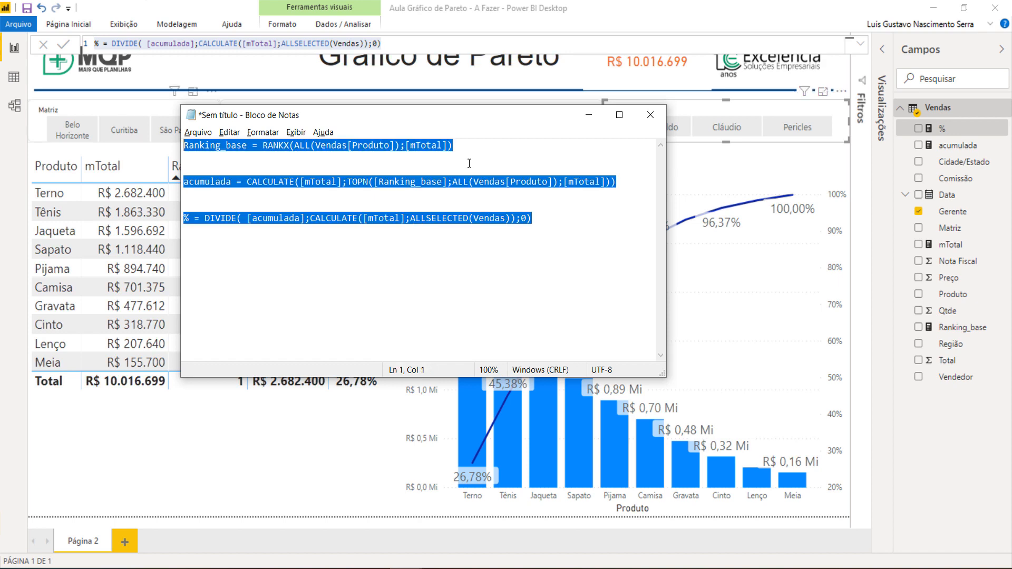
# Back in Power BI, create a new measure in the Vendas table and name it Pareto
pyautogui.click(925, 422)
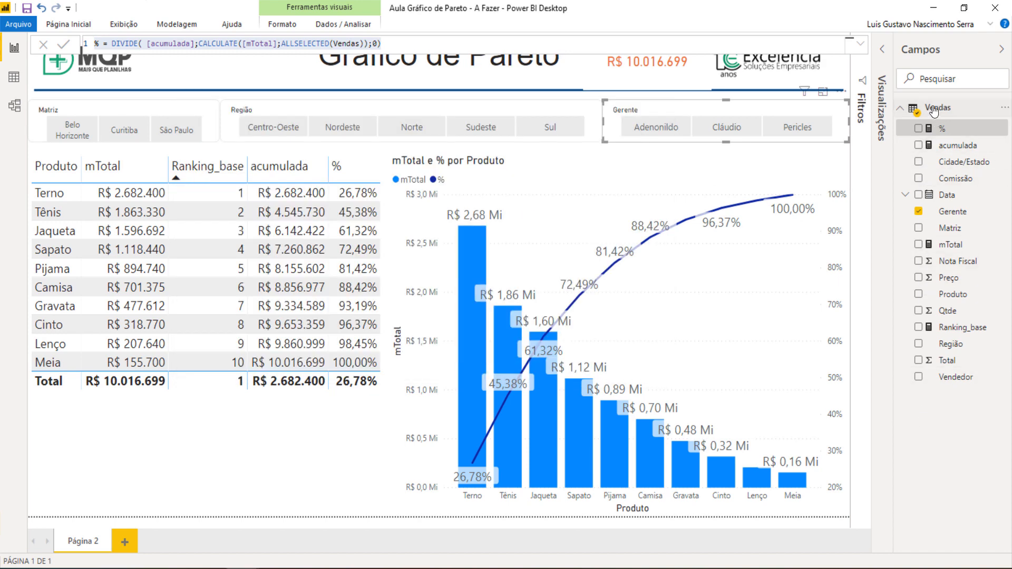
pyautogui.rightClick(944, 119)
pyautogui.click(944, 125)
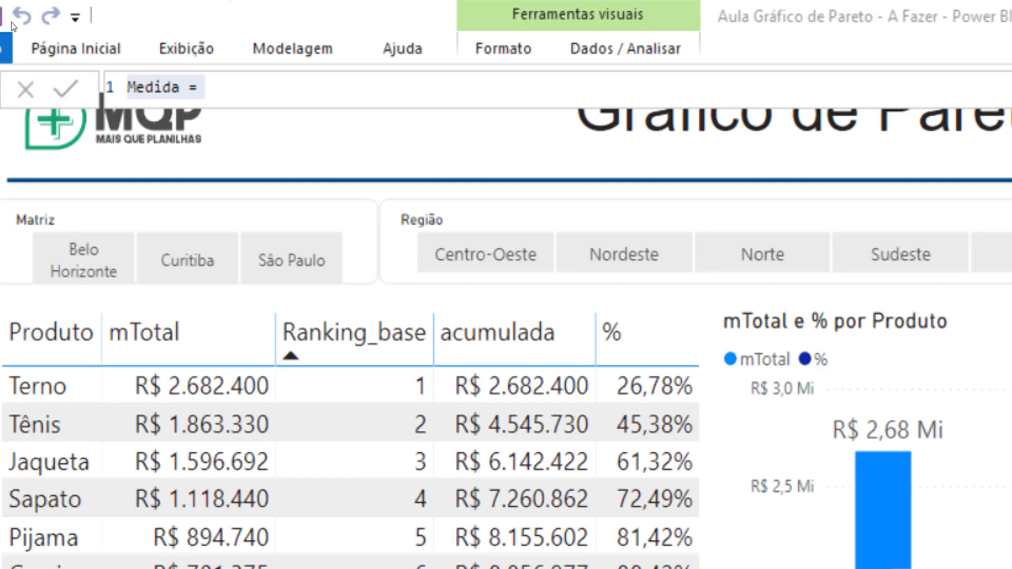
pyautogui.click(201, 43)
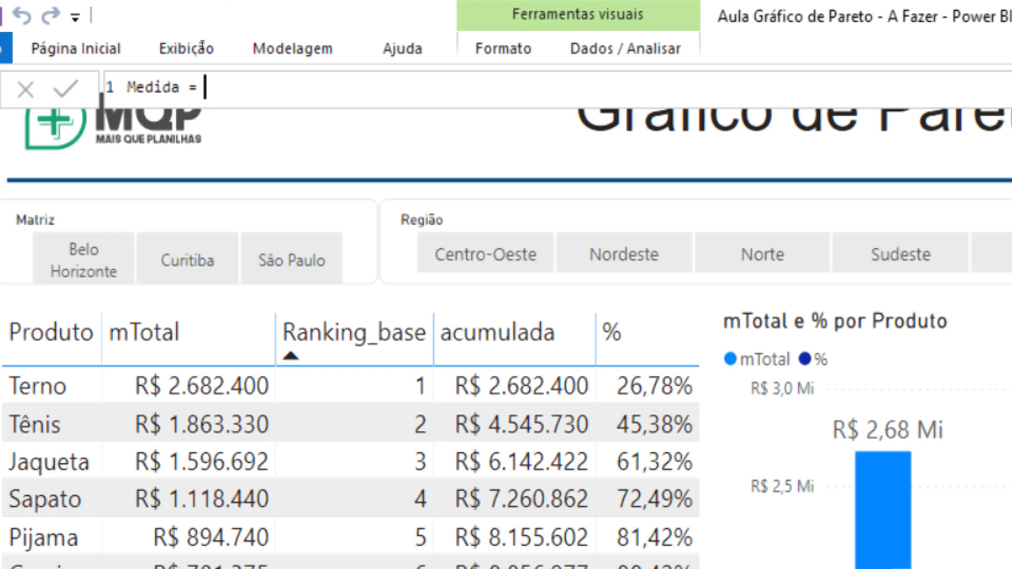
pyautogui.hotkey('ctrl', 'shift', 'Left')
pyautogui.hotkey('ctrl', 'shift', 'Left')
pyautogui.write('Pareto')
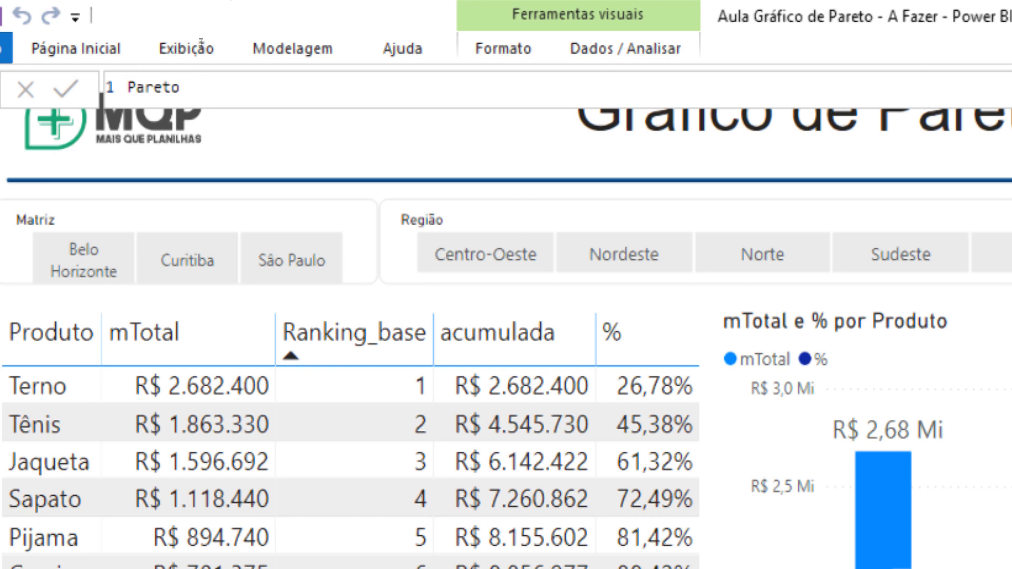
pyautogui.press('BackSpace')
pyautogui.write('=')
# Add blank lines to the Pareto formula and start a variable declaration "var ranking =" on line 3
pyautogui.hotkey('shift', 'Return')
pyautogui.hotkey('shift', 'Return')
pyautogui.hotkey('shift', 'Return')
pyautogui.hotkey('shift', 'Return')
pyautogui.hotkey('shift', 'Return')
pyautogui.hotkey('shift', 'Return')
pyautogui.hotkey('shift', 'Return')
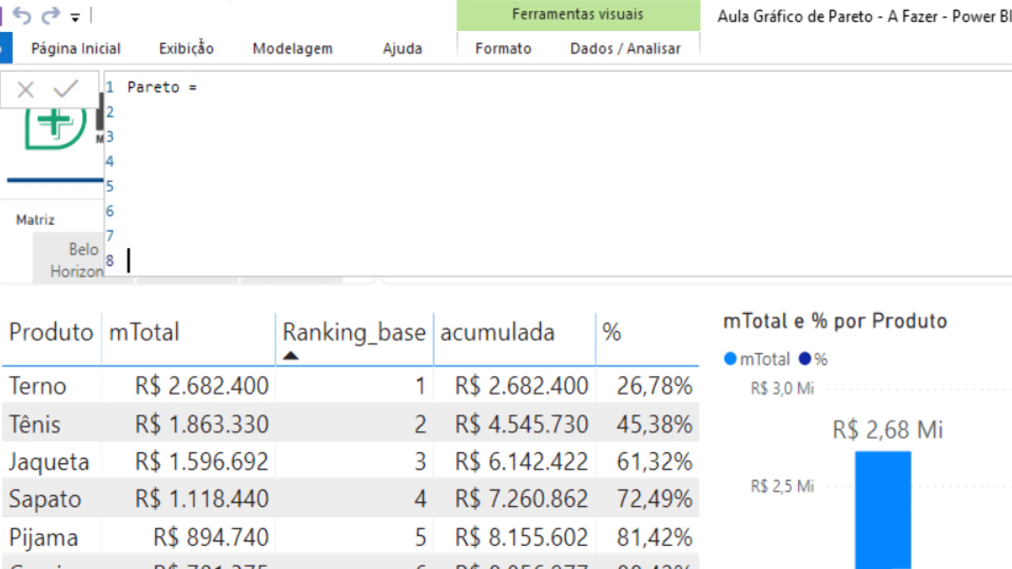
pyautogui.press('Up')
pyautogui.press('Up')
pyautogui.press('Up')
pyautogui.press('Up')
pyautogui.press('Up')
pyautogui.write('var')
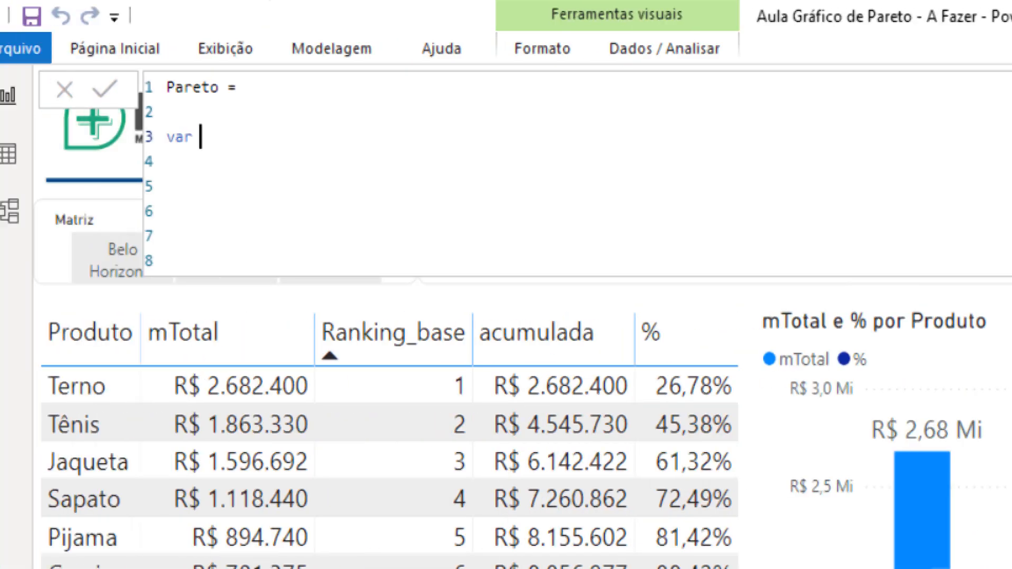
pyautogui.write('ranking')
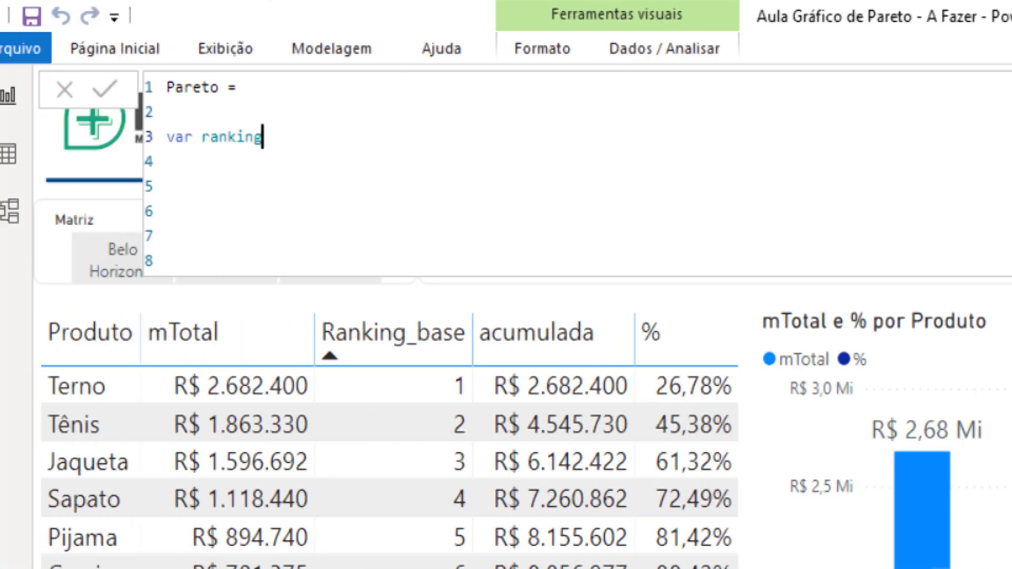
pyautogui.write(' =')
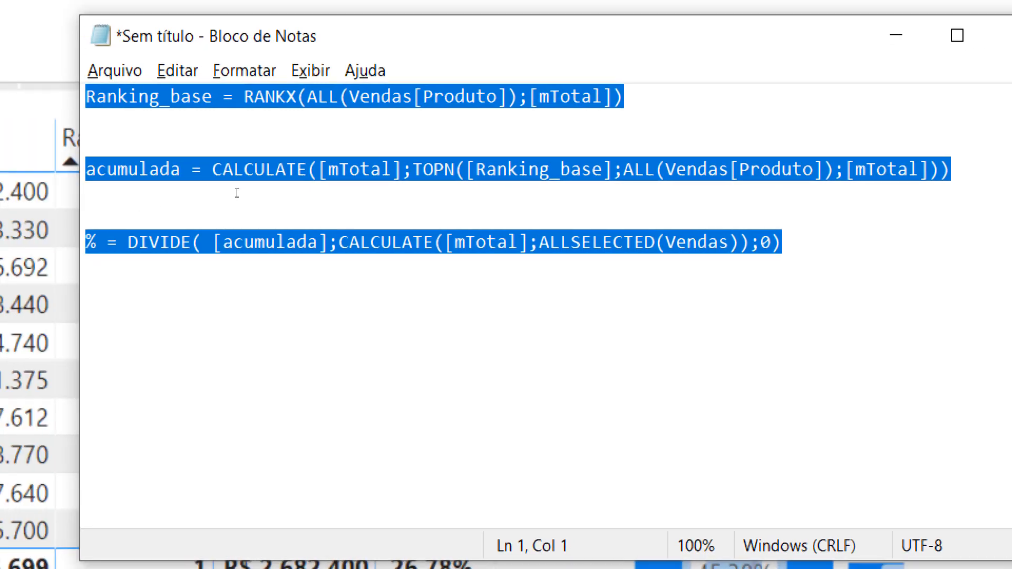
# Copy the three formulas from Notepad and paste them into the Pareto formula below the ranking variable
pyautogui.click(236, 193)
pyautogui.moveTo(785, 243); pyautogui.dragTo(86, 96)
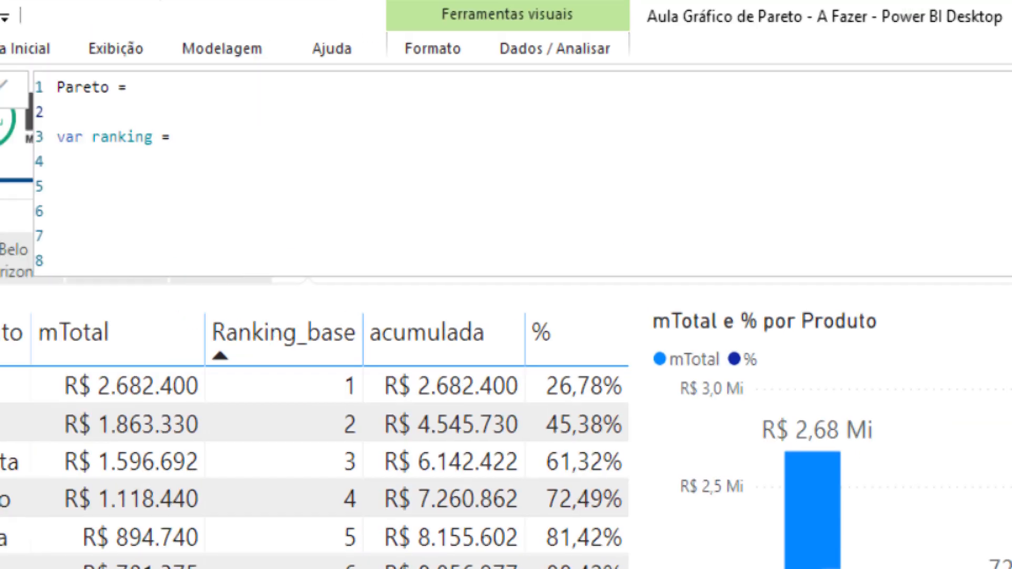
pyautogui.write('Ranking_base = RANKX(ALL(Vendas[Produto]);[mTotal])   acumulada = CALCULATE([mTotal];TOPN([Ranking_base];ALL(Vendas[Produto]);[mTotal]))   % = DIVIDE( [acumulada];CALCULATE([mTotal];ALLSELECTED(Vendas));0)')
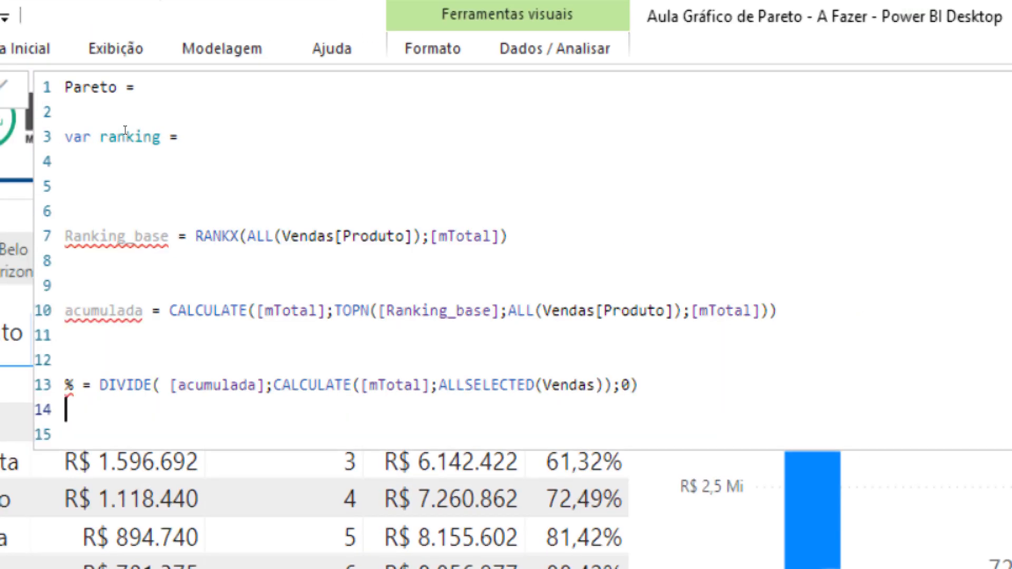
# Move the expression RANKX(ALL(Vendas[Produto]);[mTotal]) from the Ranking_base line to the ranking variable declaration
pyautogui.hotkey('shift', 'Home')
pyautogui.hotkey('shift', 'Right')
pyautogui.hotkey('shift', 'Right')
pyautogui.hotkey('shift', 'Right')
pyautogui.hotkey('shift', 'Right')
pyautogui.hotkey('shift', 'Right')
pyautogui.hotkey('shift', 'Right')
pyautogui.hotkey('shift', 'Right')
pyautogui.hotkey('shift', 'Right')
pyautogui.hotkey('shift', 'Right')
pyautogui.hotkey('shift', 'Right')
pyautogui.hotkey('shift', 'Right')
pyautogui.hotkey('shift', 'Right')
pyautogui.hotkey('shift', 'Right')
pyautogui.hotkey('shift', 'Right')
pyautogui.hotkey('shift', 'Right')
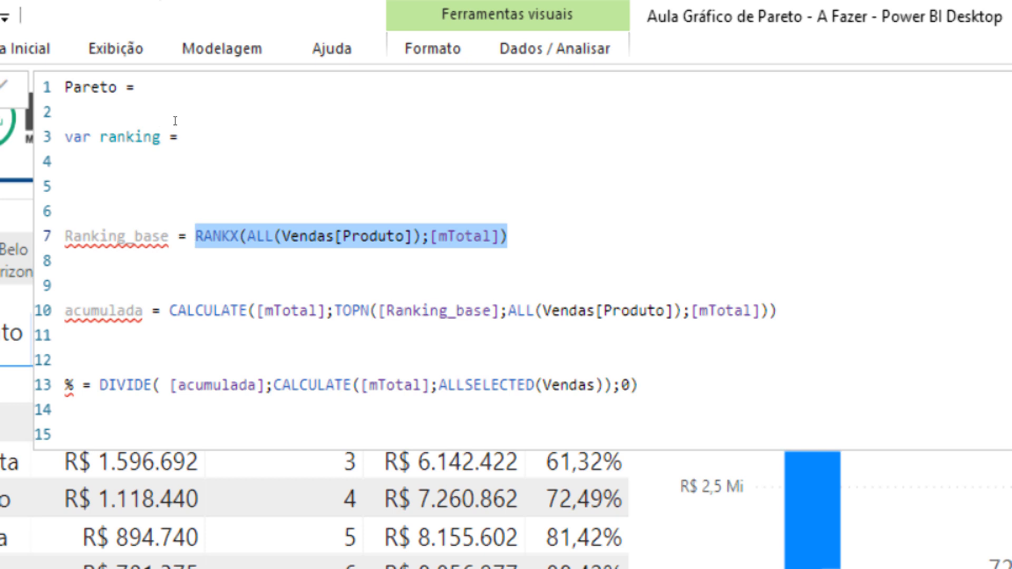
pyautogui.moveTo(227, 235); pyautogui.dragTo(190, 137)
# Delete the leftover "Ranking_base =" text and the blank lines above it from the Pareto formula
pyautogui.press('Down')
pyautogui.press('Down')
pyautogui.press('Down')
pyautogui.hotkey('shift', 'Down')
pyautogui.hotkey('shift', 'Down')
pyautogui.hotkey('shift', 'End')
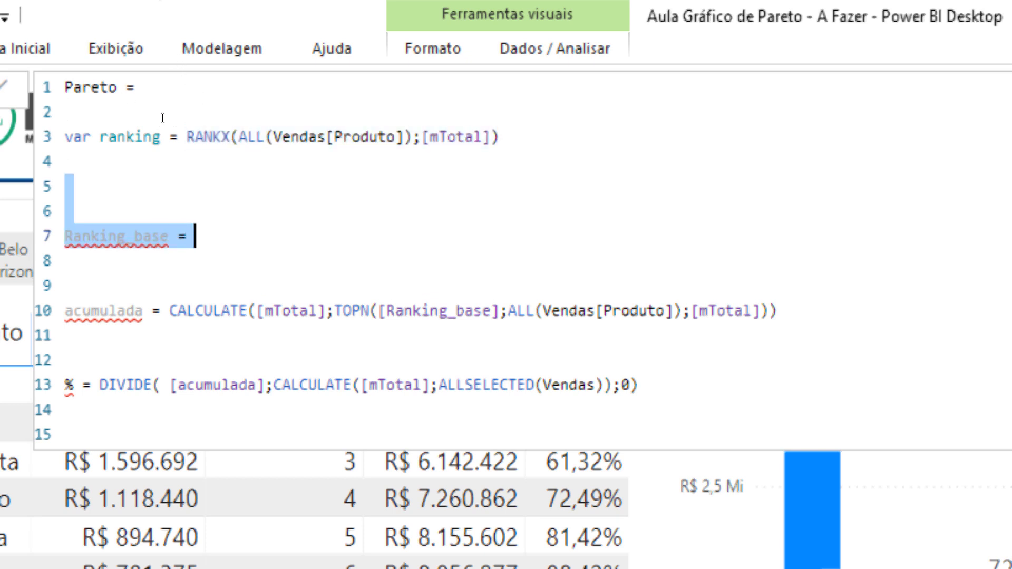
pyautogui.press('Delete')
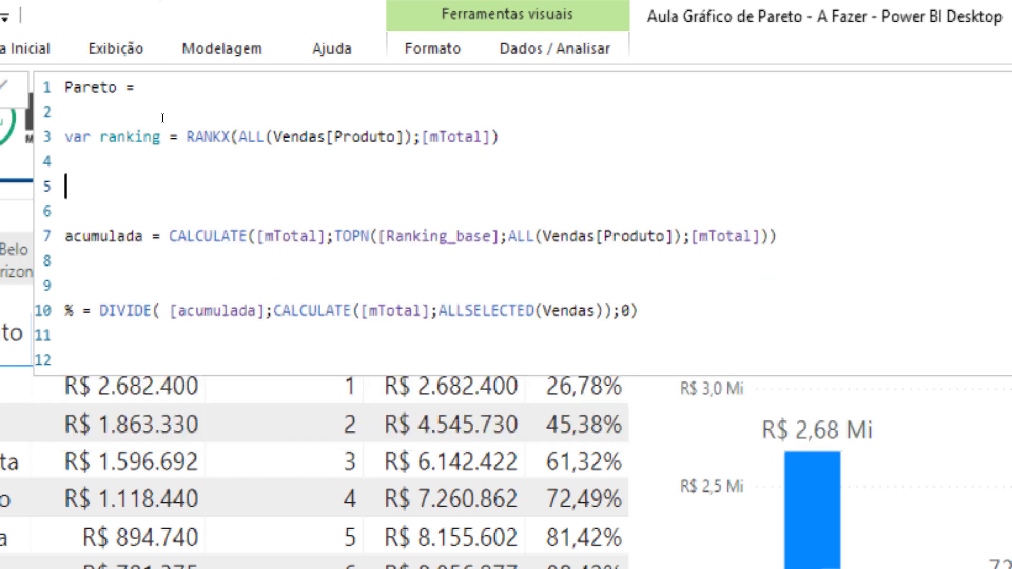
# Declare acumulada as a variable with var and remove the blank lines between it and the ranking variable
pyautogui.press('Down')
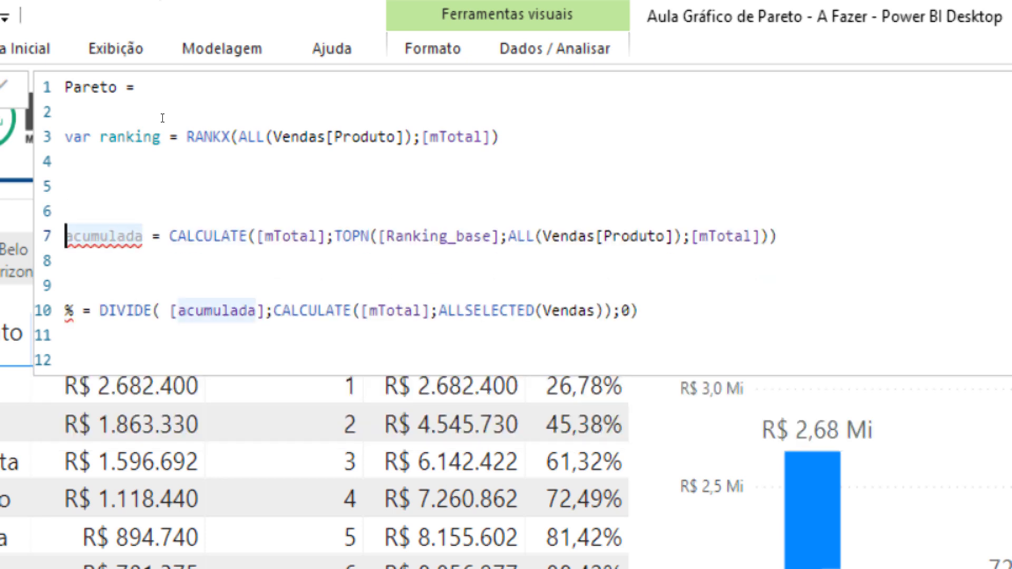
pyautogui.write('var')
pyautogui.press('Up')
pyautogui.press('Up')
pyautogui.press('Up')
pyautogui.press('Delete')
pyautogui.press('Delete')
pyautogui.press('Delete')
pyautogui.press('Down')
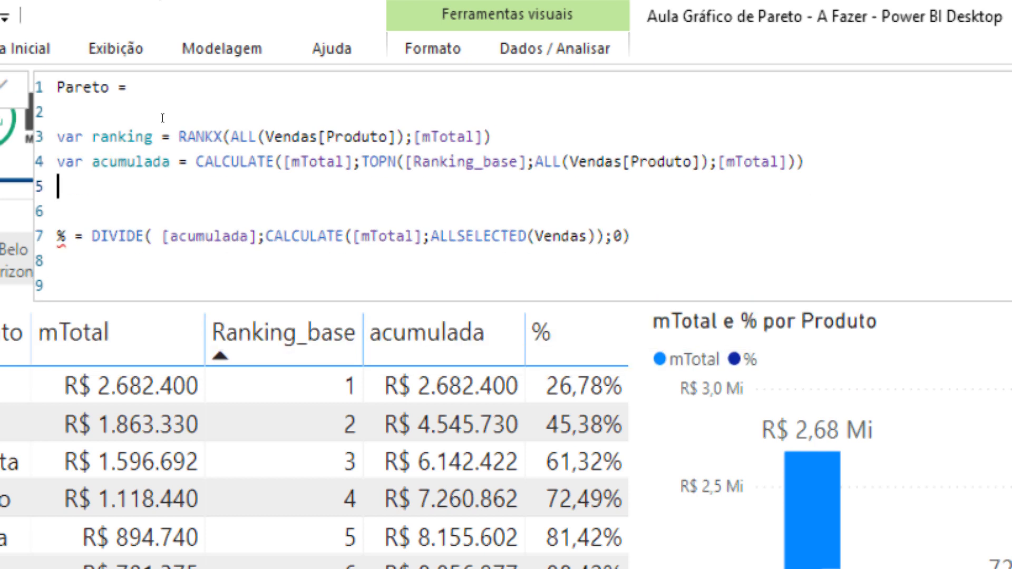
# Add a return keyword on the line below the acumulada variable
pyautogui.press('Down')
pyautogui.press('Up')
pyautogui.write('return')
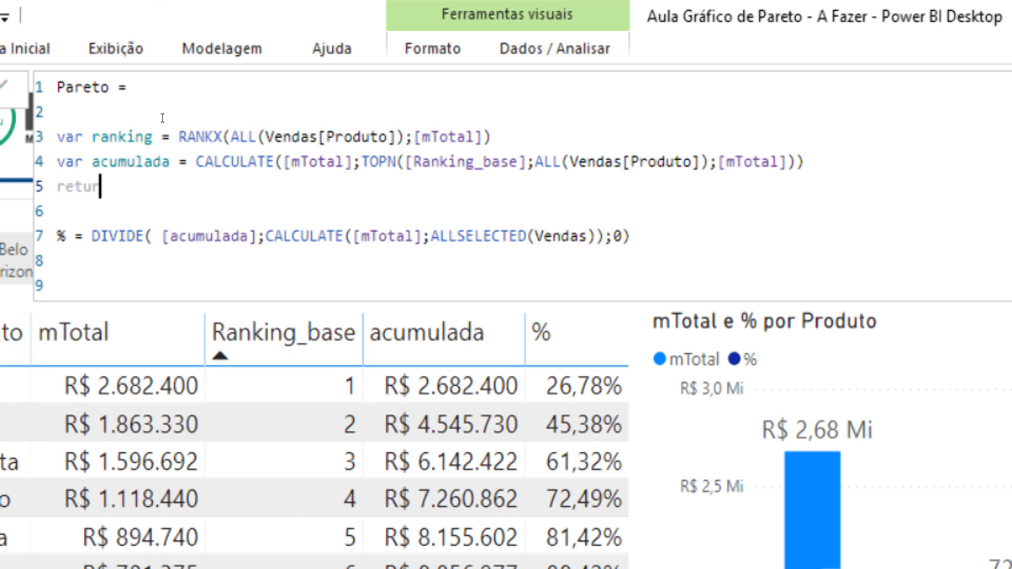
# Remove "% =" and the leading space before DIVIDE so the line below return holds only the expression
pyautogui.press('Down')
pyautogui.press('Left')
pyautogui.press('Left')
pyautogui.press('Left')
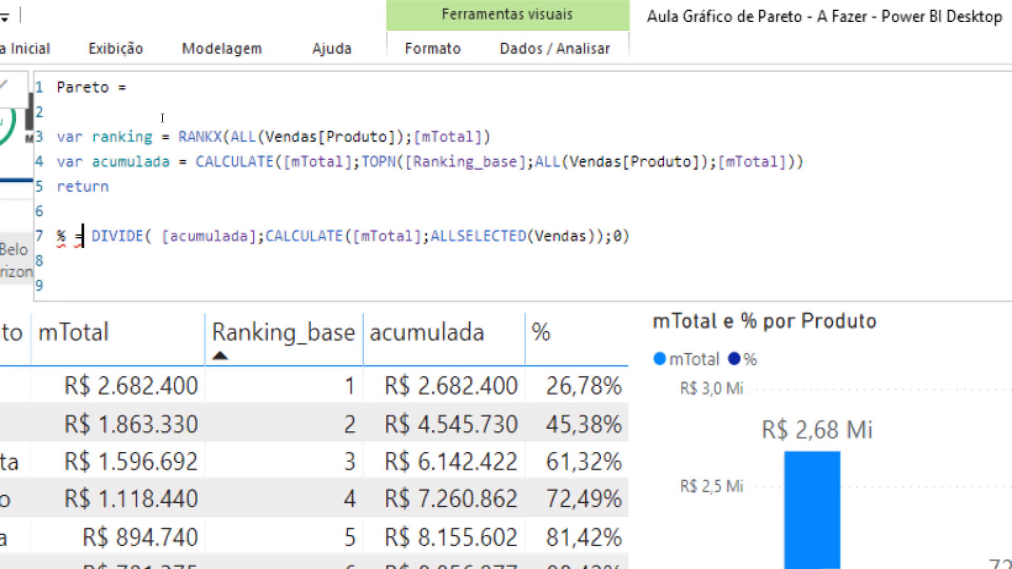
pyautogui.press('BackSpace')
pyautogui.hotkey('shift', 'Home')
pyautogui.press('BackSpace')
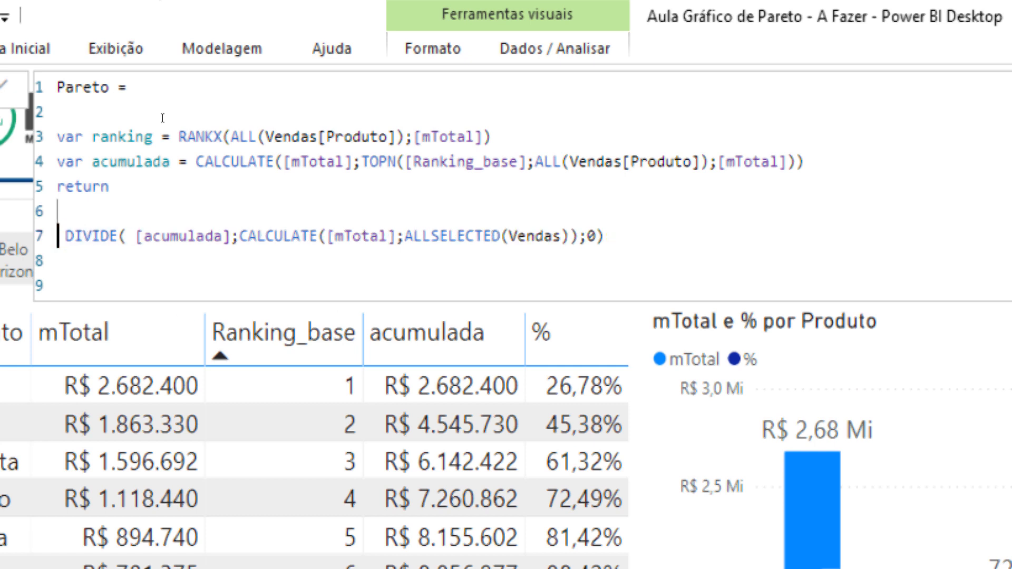
pyautogui.press('Delete')
pyautogui.press('Up')
pyautogui.press('Up')
pyautogui.press('Return')
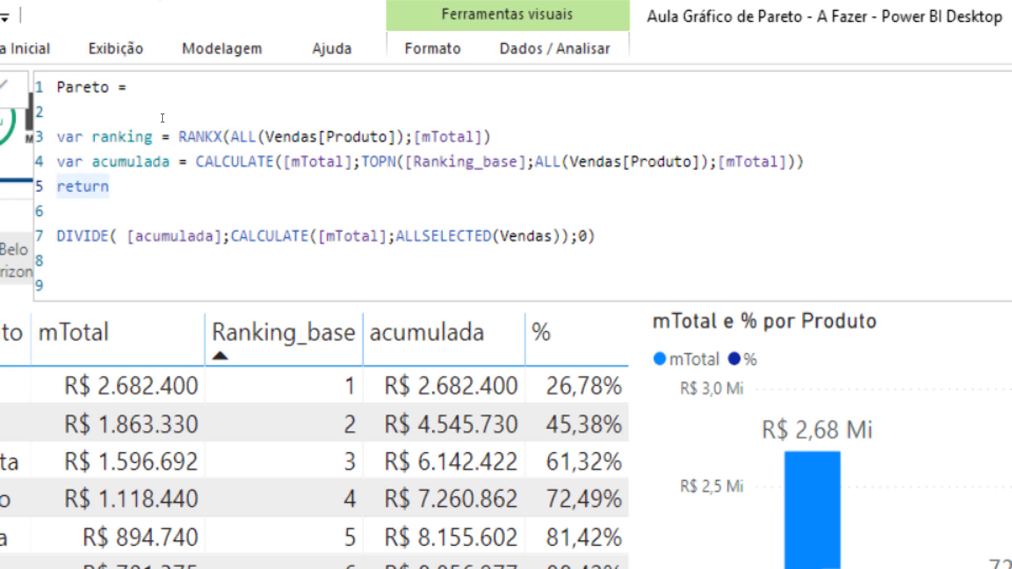
# Insert a blank line between the acumulada variable and the return keyword
pyautogui.press('Up')
pyautogui.press('Up')
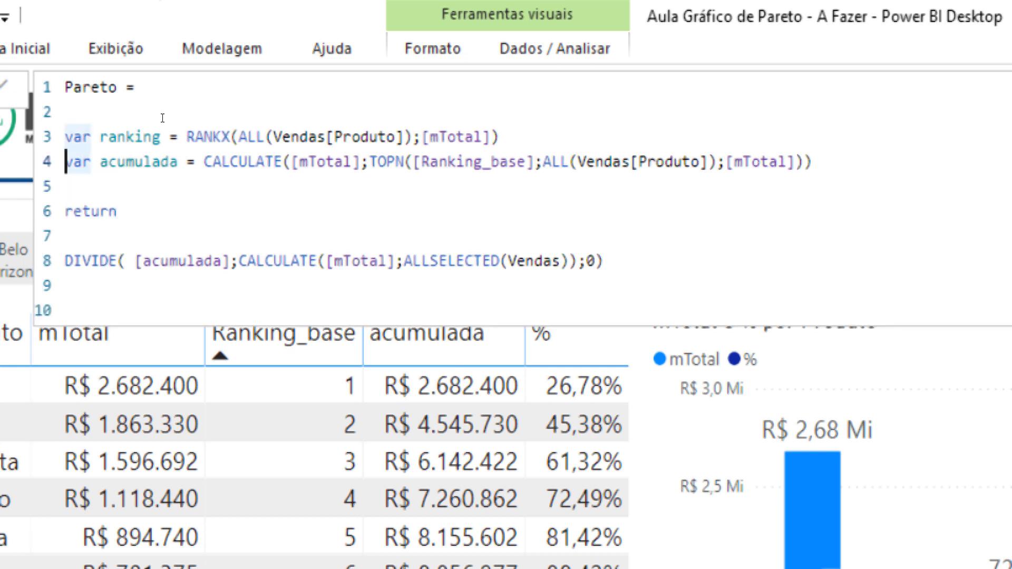
pyautogui.press('Up')
pyautogui.press('Down')
pyautogui.press('Down')
pyautogui.press('Down')
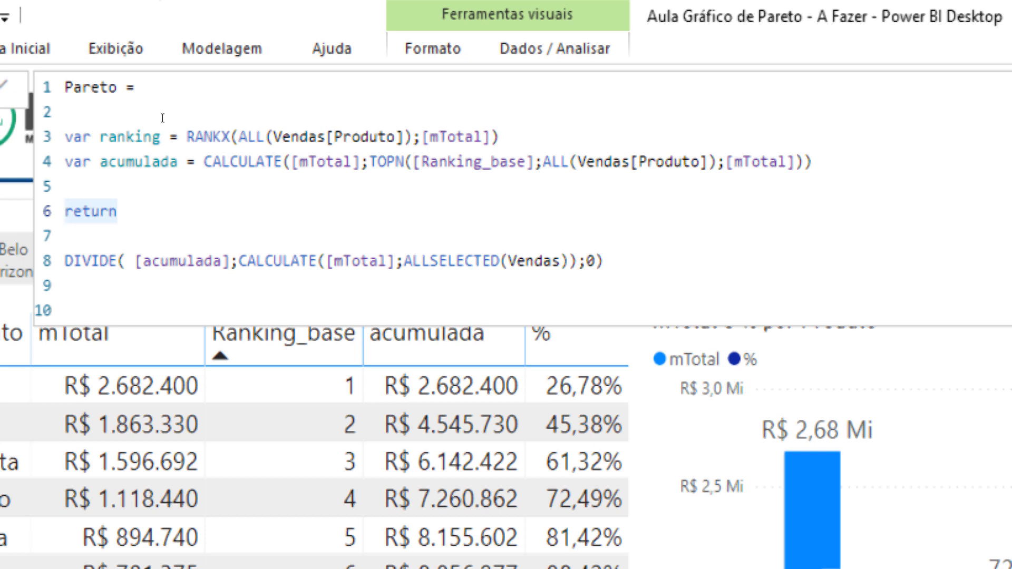
# Indent the ranking and acumulada variable lines by one level
pyautogui.press('Up')
pyautogui.press('Up')
pyautogui.press('Up')
pyautogui.press('Tab')
pyautogui.press('Down')
pyautogui.press('Home')
pyautogui.press('Tab')
pyautogui.press('Down')
pyautogui.press('Down')
pyautogui.press('Down')
pyautogui.press('Down')
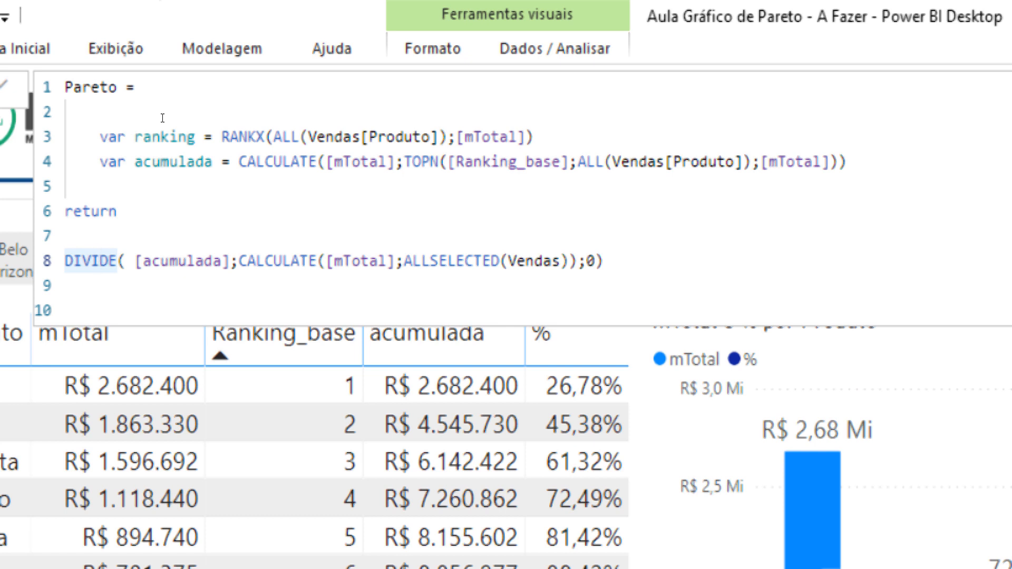
pyautogui.press('Right')
pyautogui.press('Right')
pyautogui.press('Right')
pyautogui.press('Right')
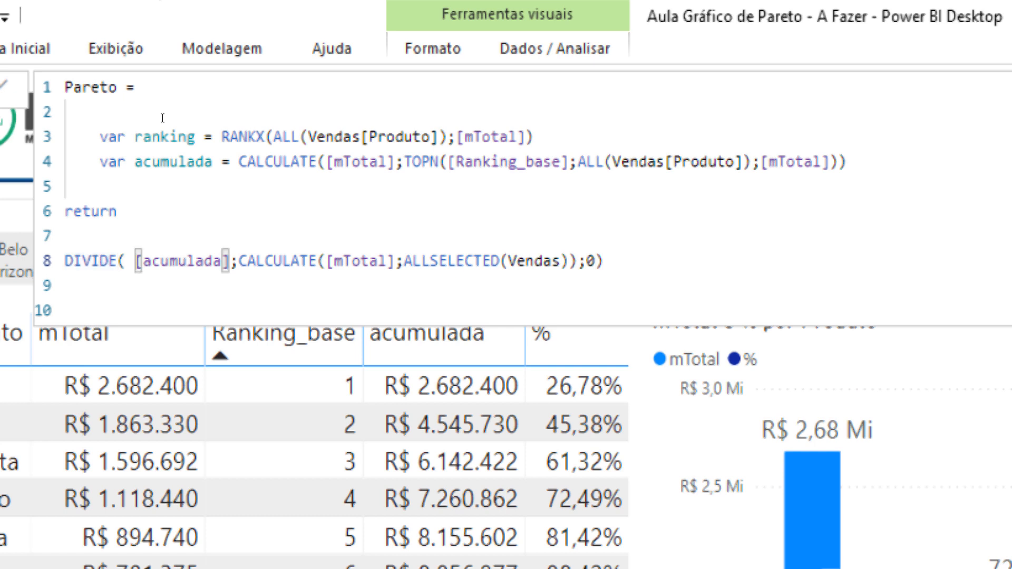
pyautogui.hotkey('ctrl', 'shift', 'Right')
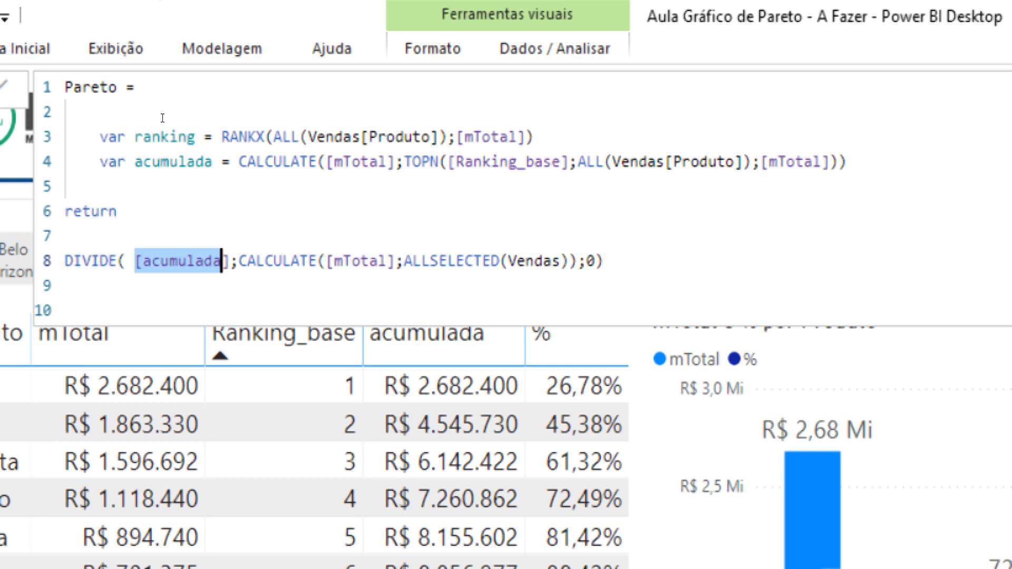
# Replace [Ranking_base] inside TOPN on the acumulada line with the ranking variable
pyautogui.press('Up')
pyautogui.press('Up')
pyautogui.press('Up')
pyautogui.press('Up')
pyautogui.press('Right')
pyautogui.press('Right')
pyautogui.press('Right')
pyautogui.press('Right')
pyautogui.press('Right')
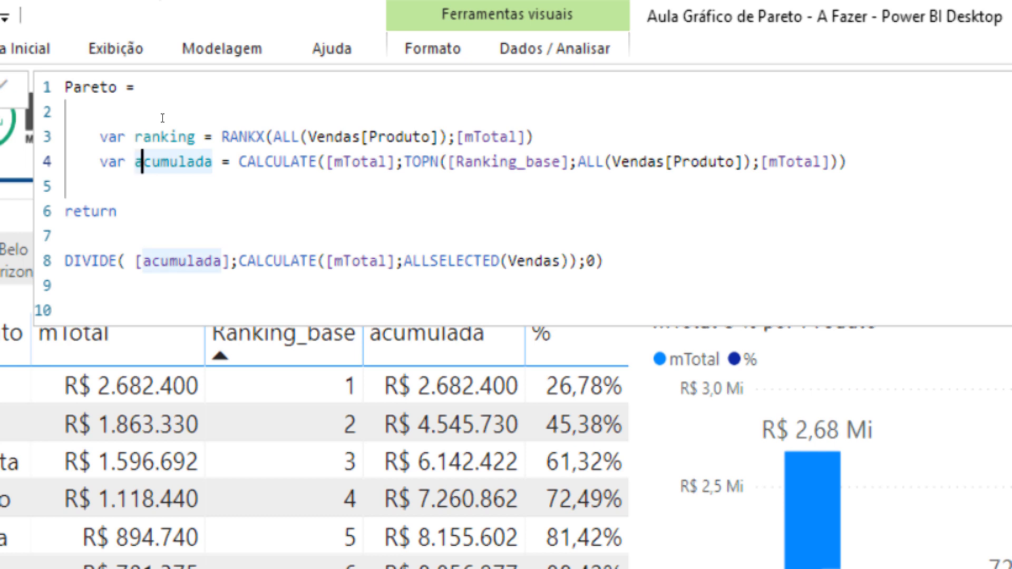
pyautogui.press('Right')
pyautogui.press('Right')
pyautogui.press('Right')
pyautogui.press('Right')
pyautogui.press('Right')
pyautogui.press('Right')
pyautogui.press('Right')
pyautogui.press('Right')
pyautogui.press('Right')
pyautogui.press('Right')
pyautogui.press('Right')
pyautogui.press('Right')
pyautogui.press('Right')
pyautogui.press('Right')
pyautogui.press('Right')
pyautogui.press('Right')
pyautogui.press('Right')
pyautogui.press('Right')
pyautogui.press('Right')
pyautogui.press('Right')
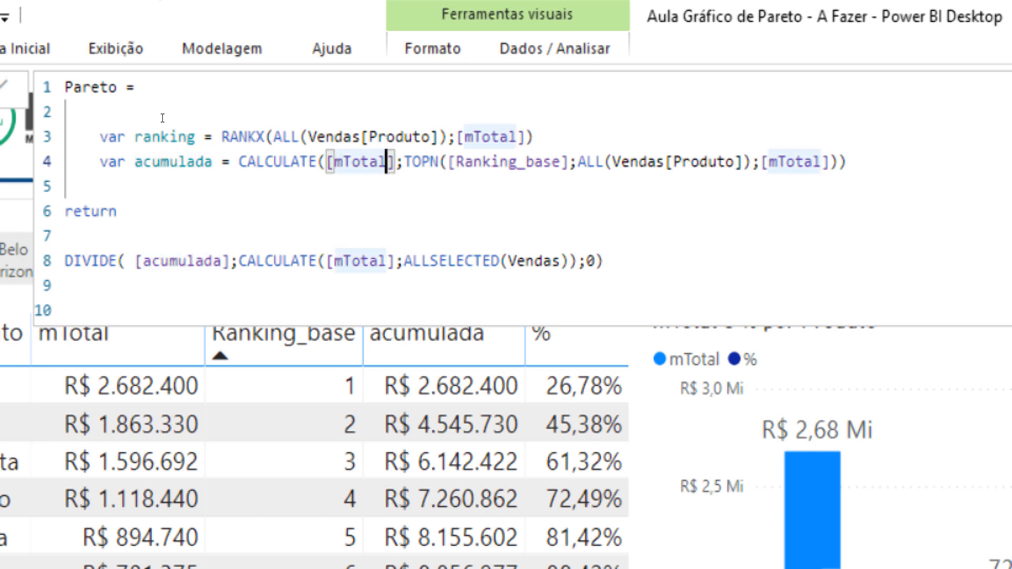
pyautogui.press('Right')
pyautogui.press('Right')
pyautogui.press('Right')
pyautogui.press('Right')
pyautogui.press('Right')
pyautogui.press('Right')
pyautogui.press('Right')
pyautogui.press('Right')
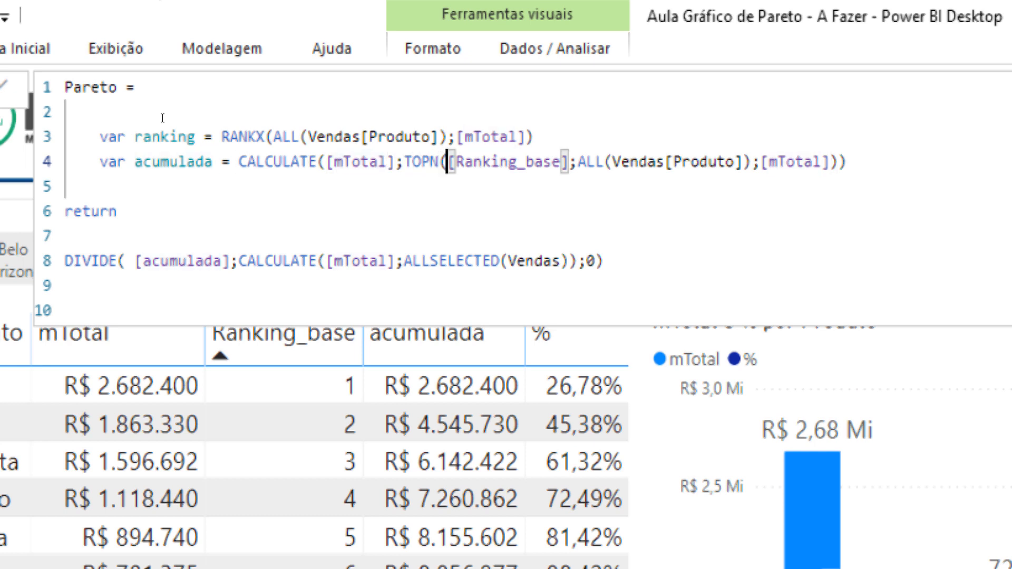
pyautogui.hotkey('ctrl', 'shift', 'Right')
pyautogui.hotkey('ctrl', 'shift', 'Right')
pyautogui.hotkey('ctrl', 'shift', 'Left')
pyautogui.hotkey('shift', 'Right')
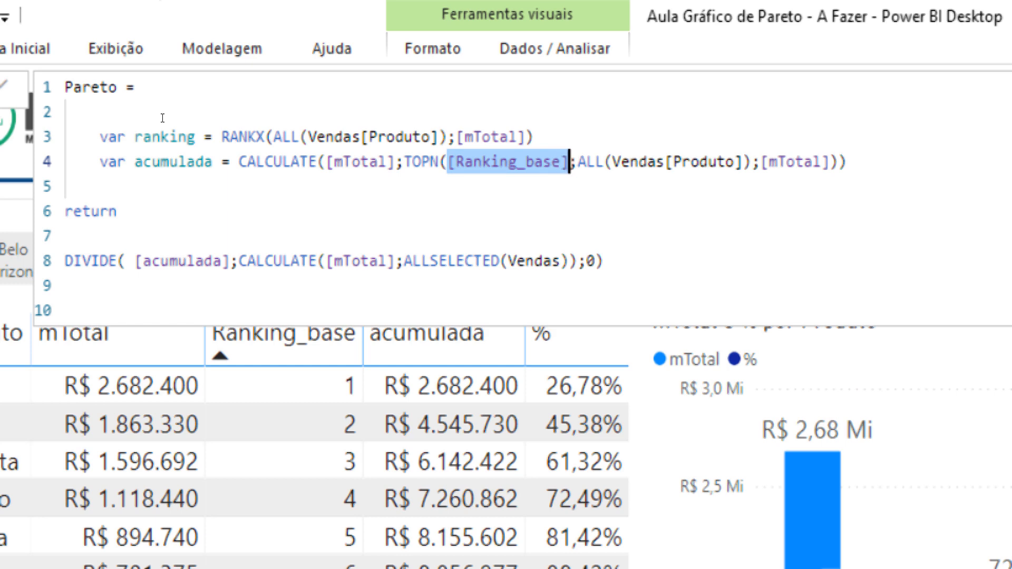
pyautogui.write('rank')
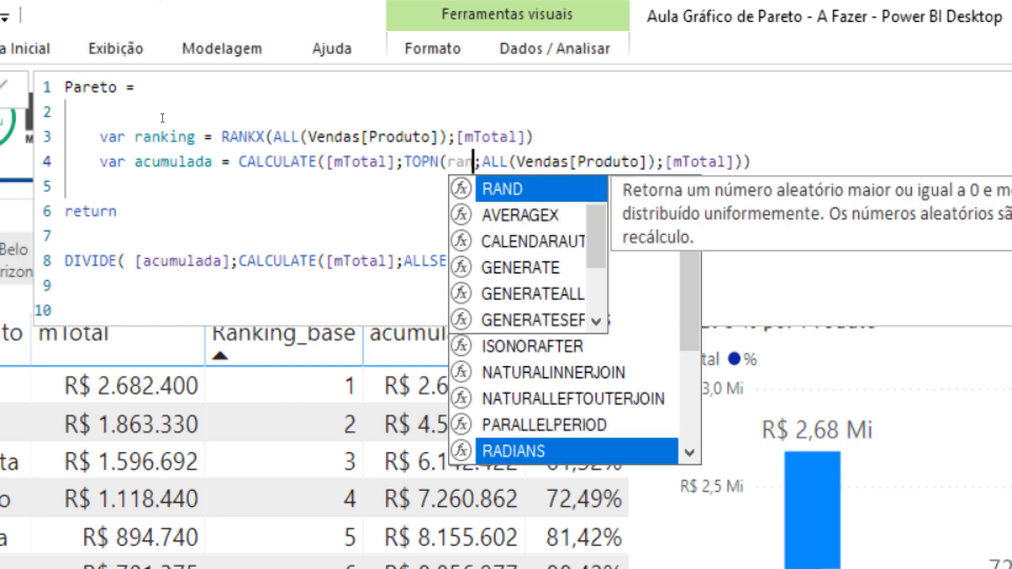
pyautogui.press('Down')
pyautogui.press('Tab')
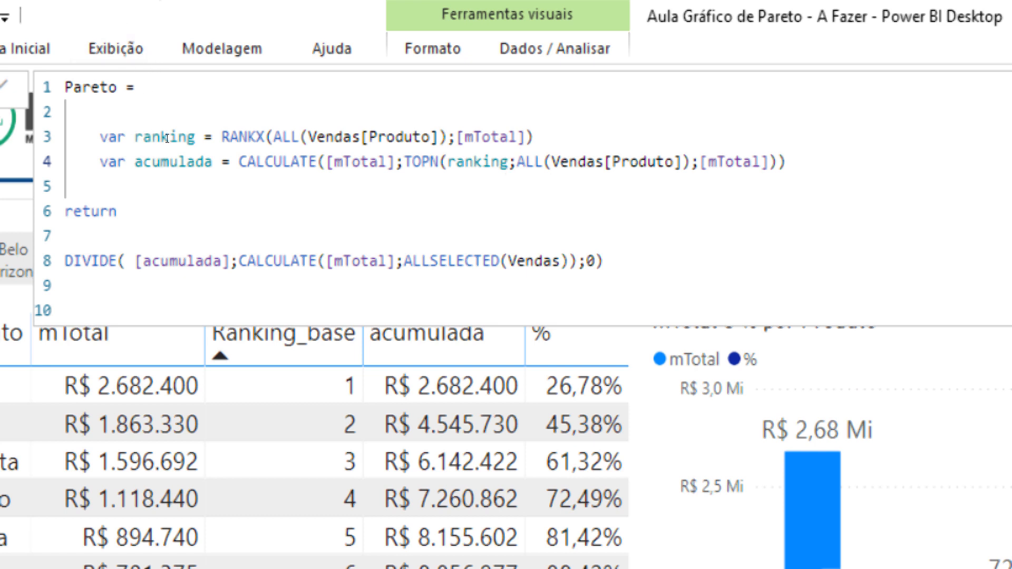
# Replace the [acumulada] measure in the DIVIDE expression with the acumulada variable
pyautogui.click(204, 261)
pyautogui.hotkey('ctrl', 'Left')
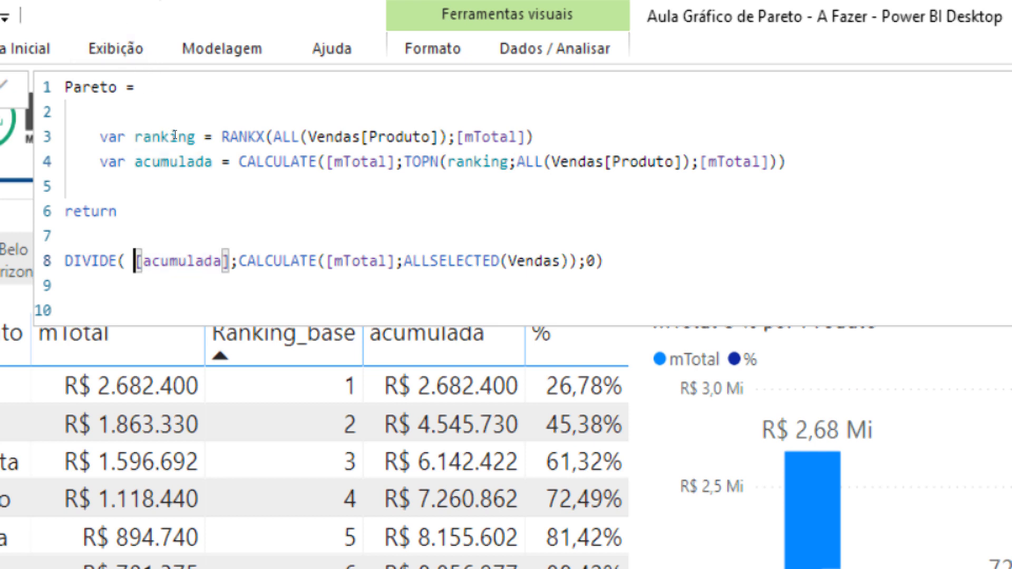
pyautogui.hotkey('ctrl', 'shift', 'Right')
pyautogui.hotkey('shift', 'Right')
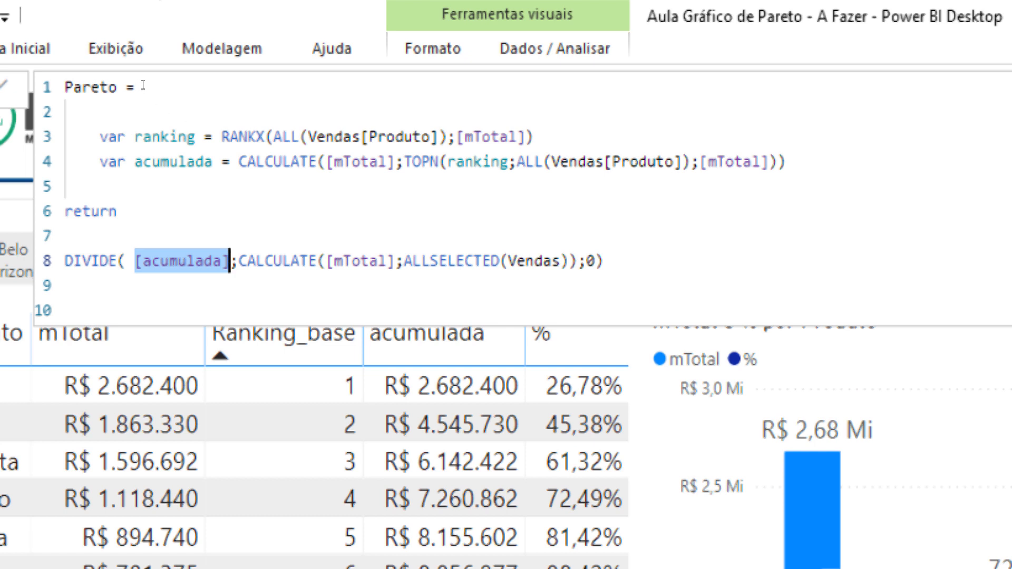
pyautogui.write('acu')
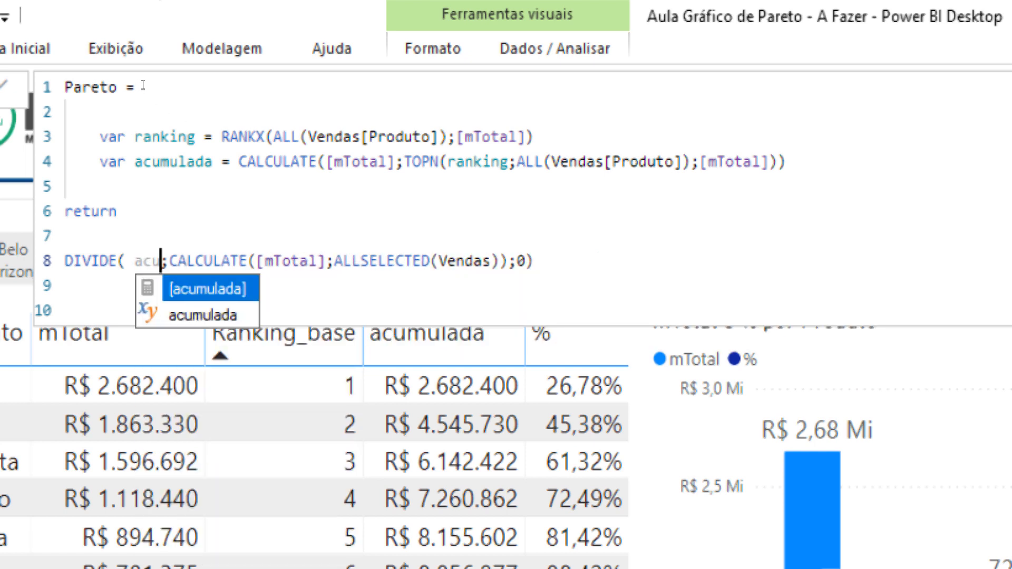
pyautogui.press('Down')
pyautogui.press('Tab')
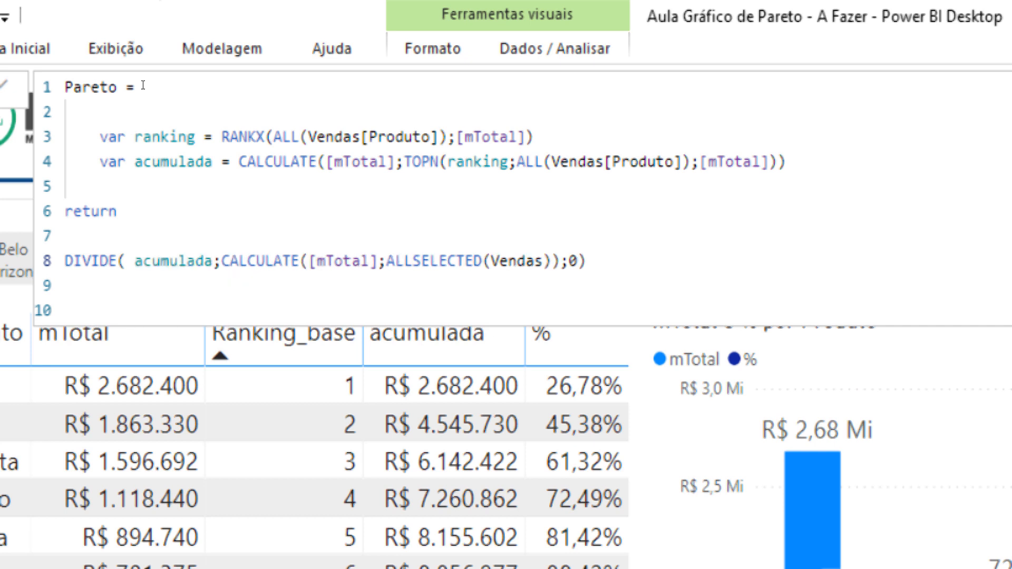
# Remove the empty lines below the DIVIDE expression and commit the Pareto measure
pyautogui.press('Right')
pyautogui.press('Right')
pyautogui.press('Right')
pyautogui.press('Right')
pyautogui.press('Right')
pyautogui.press('Right')
pyautogui.press('Right')
pyautogui.press('Right')
pyautogui.press('Right')
pyautogui.press('Right')
pyautogui.press('Right')
pyautogui.press('Right')
pyautogui.press('Right')
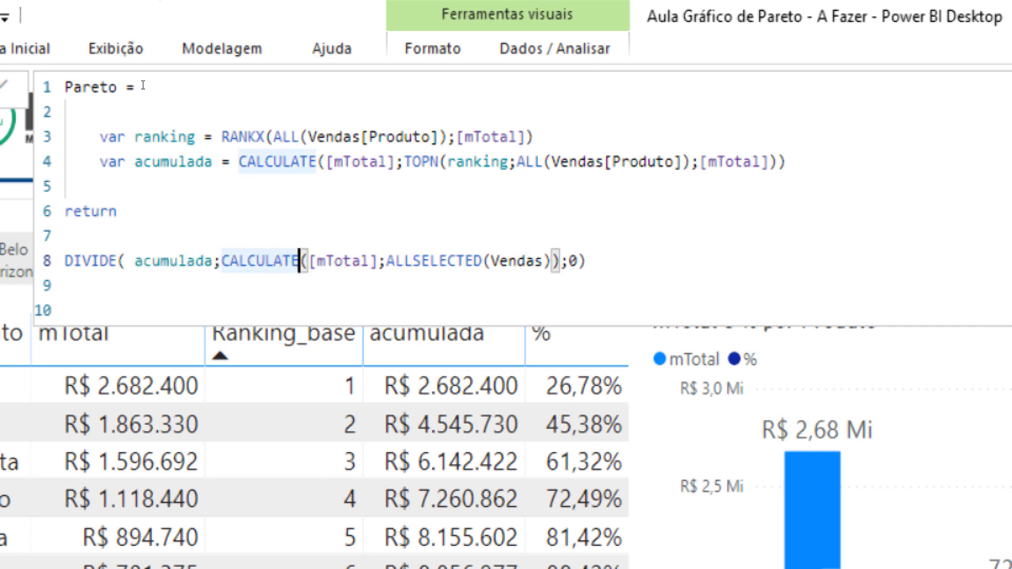
pyautogui.press('Right')
pyautogui.press('Right')
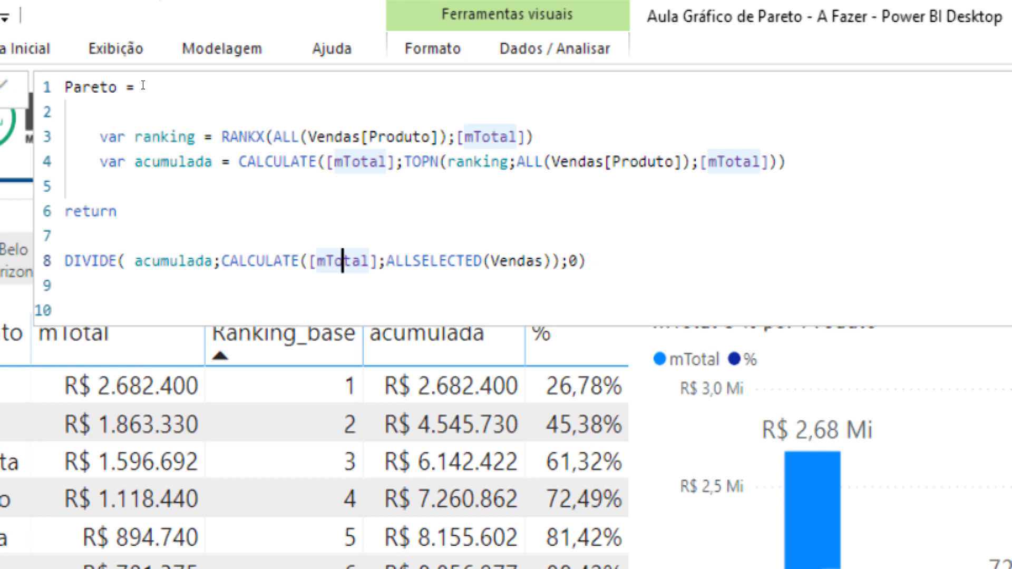
pyautogui.press('Down')
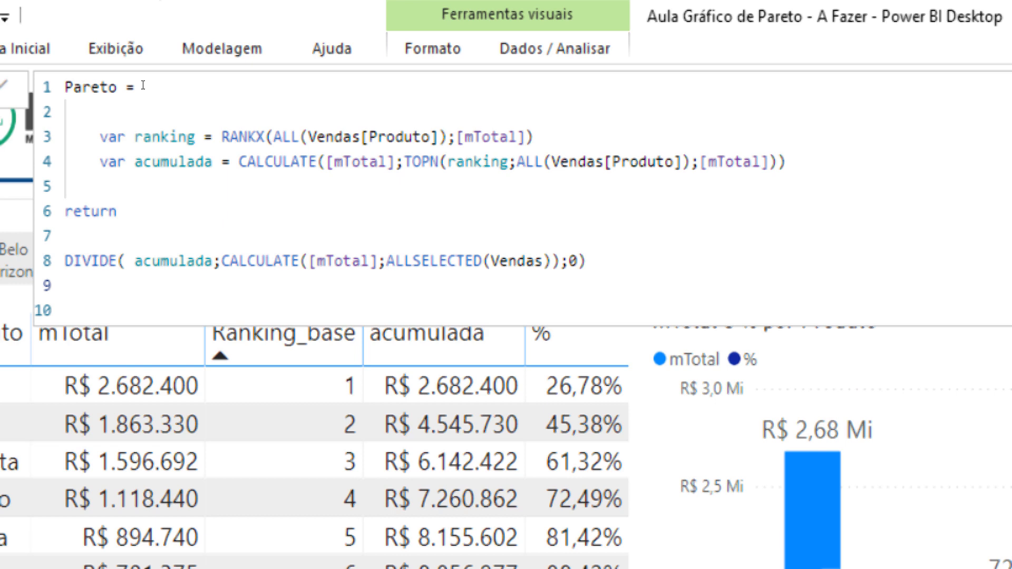
pyautogui.press('BackSpace')
pyautogui.press('BackSpace')
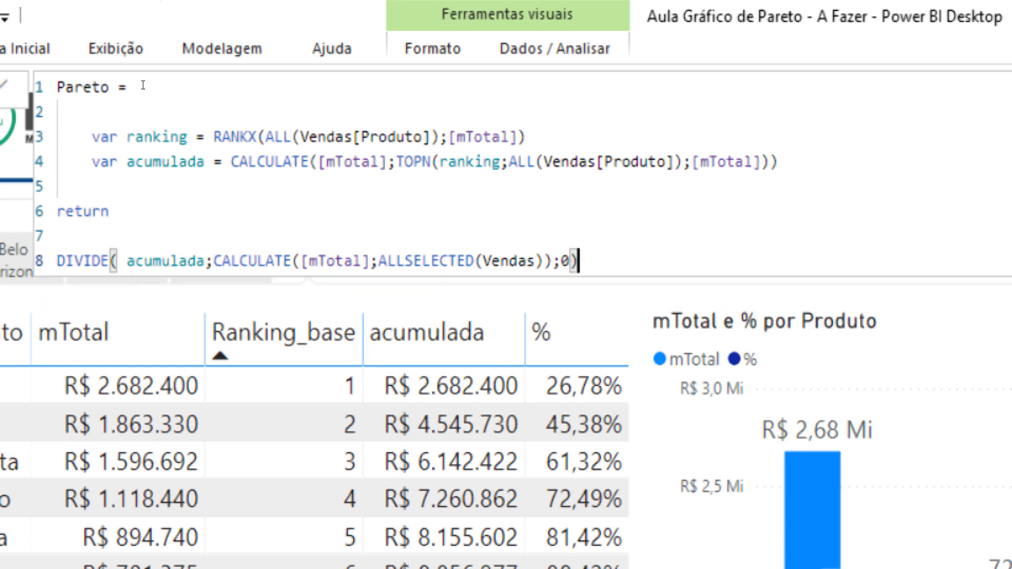
pyautogui.press('Return')
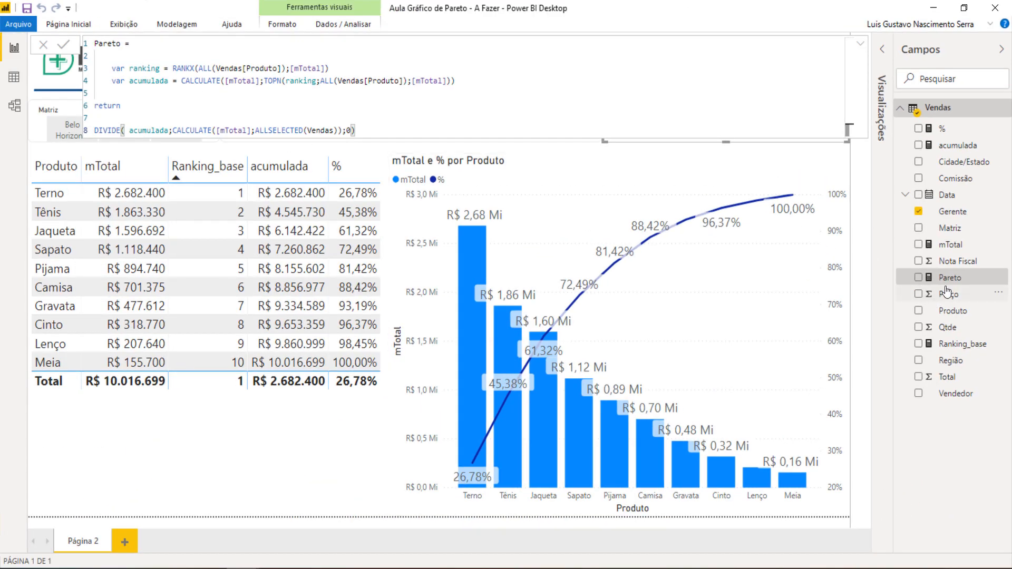
# Replace % with the Pareto measure as the line values of the combo chart
pyautogui.click(755, 174)
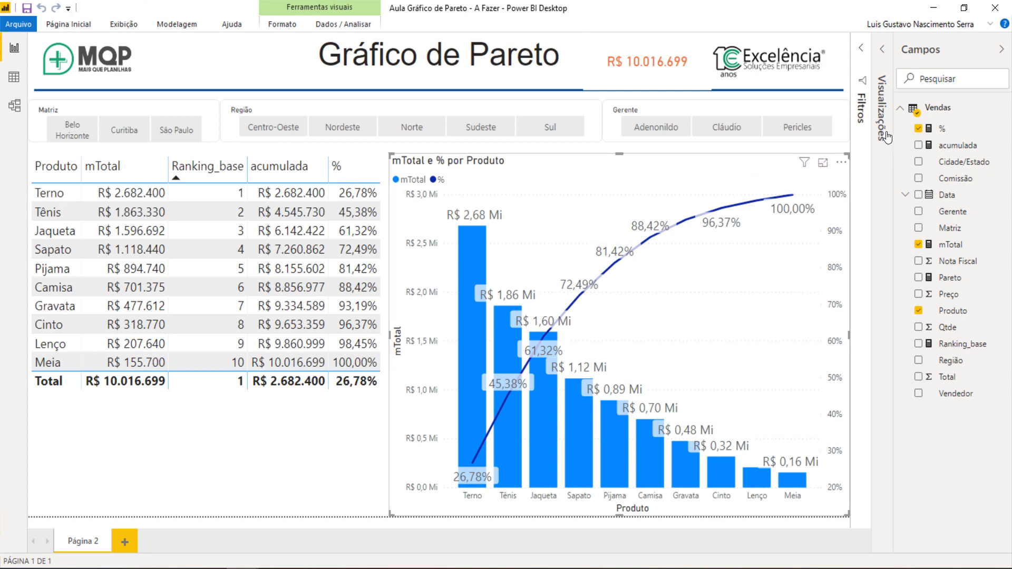
pyautogui.click(882, 50)
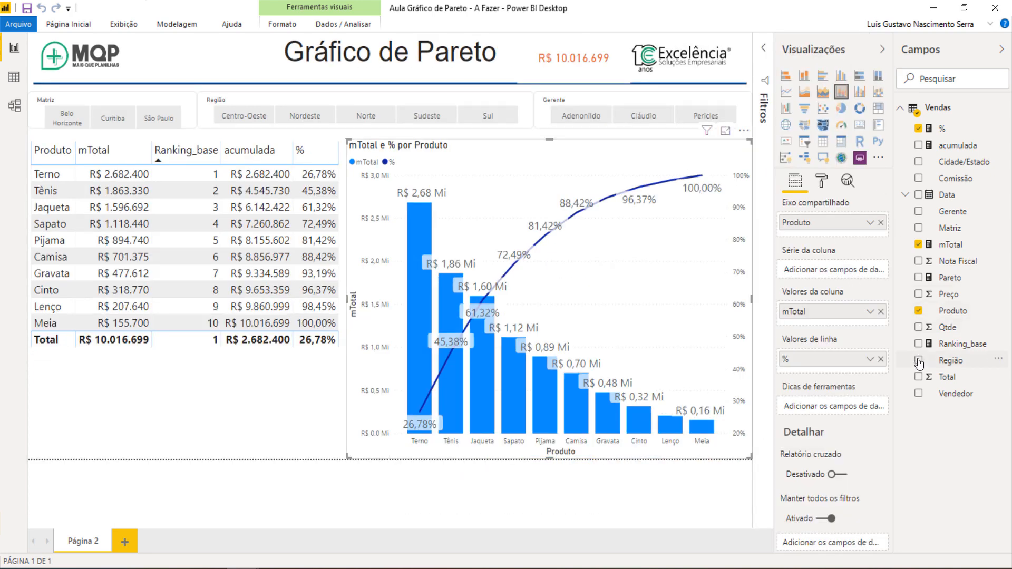
pyautogui.moveTo(957, 288); pyautogui.dragTo(864, 370)
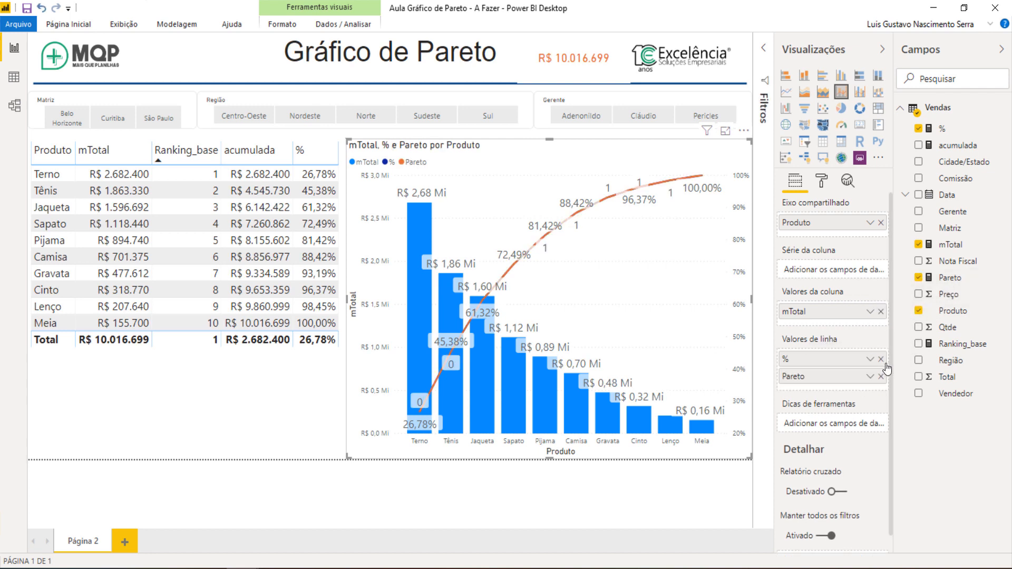
pyautogui.click(880, 359)
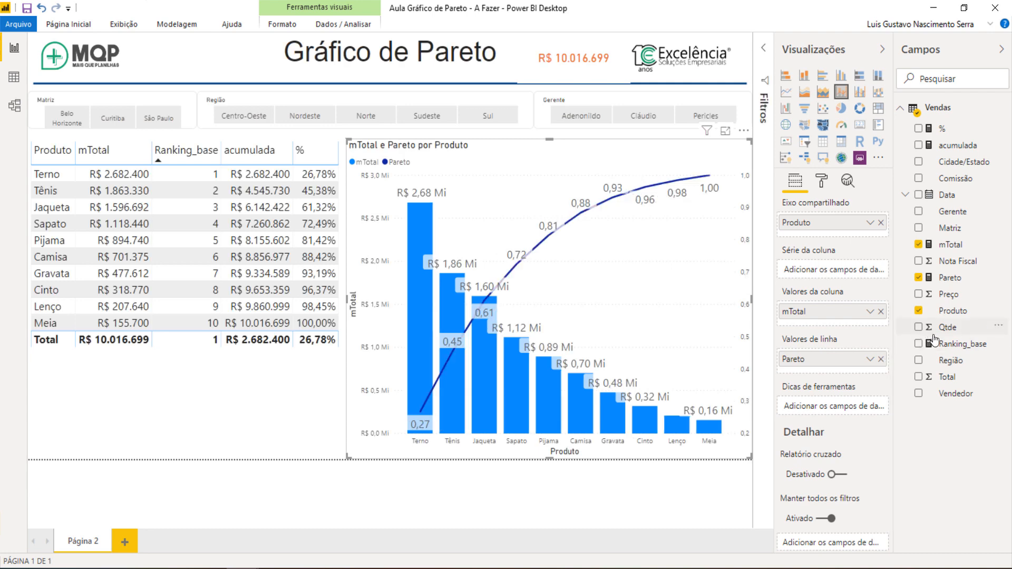
# Format the Pareto measure as a percentage
pyautogui.click(956, 279)
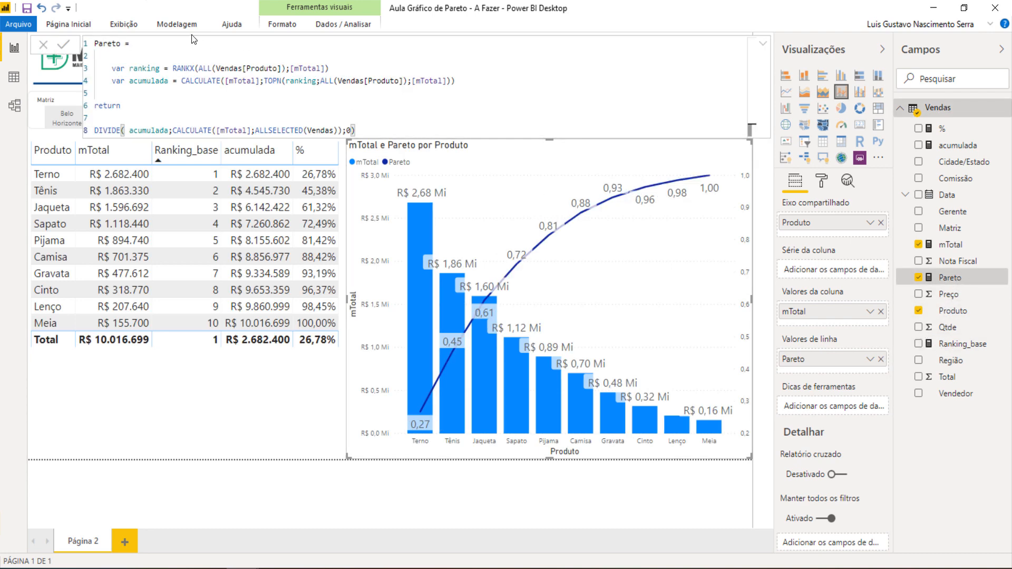
pyautogui.click(176, 23)
pyautogui.click(286, 74)
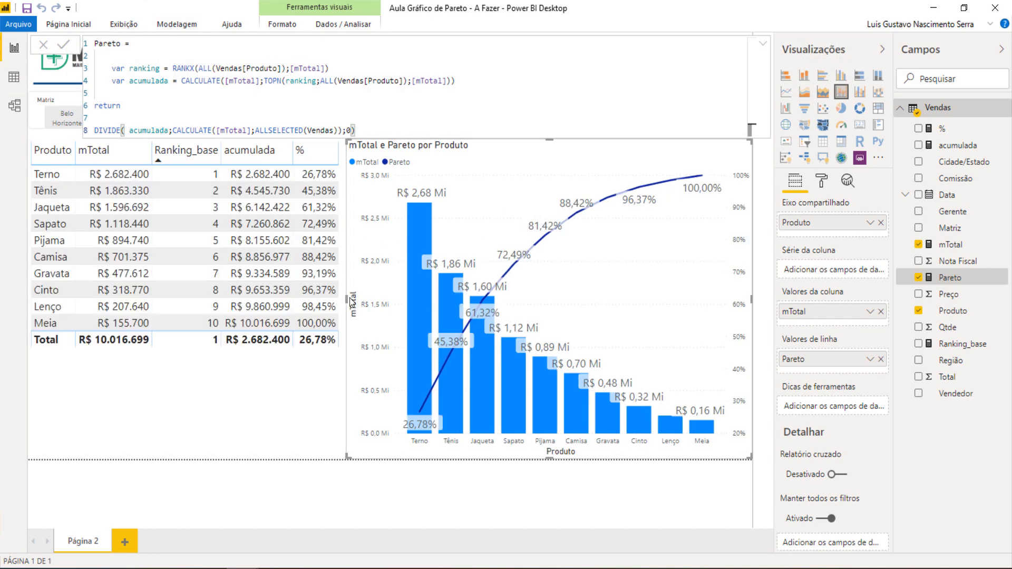
# Narrow the Pareto chart from its left edge and widen the product table toward it
pyautogui.moveTo(346, 300); pyautogui.dragTo(372, 303)
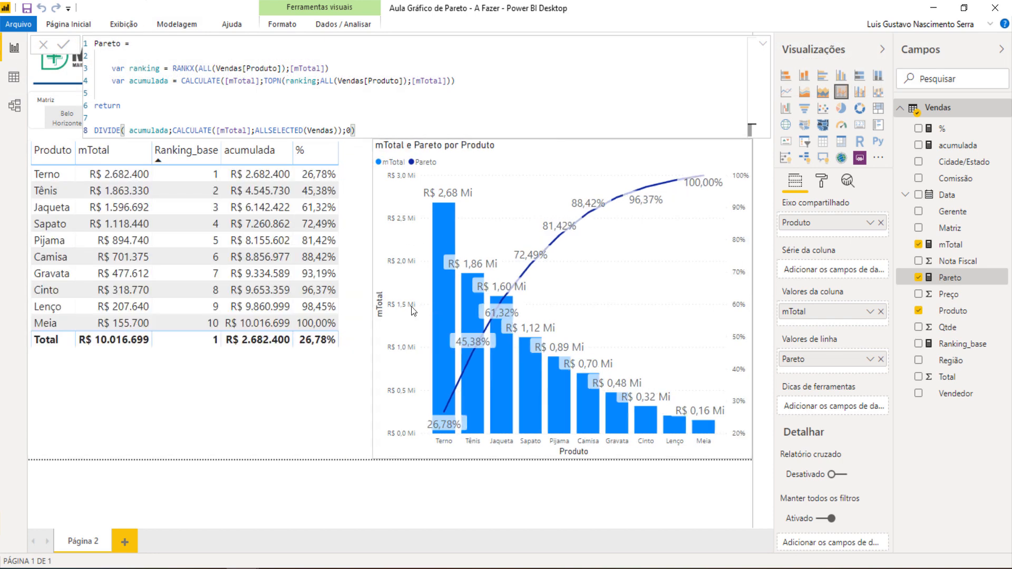
pyautogui.click(274, 388)
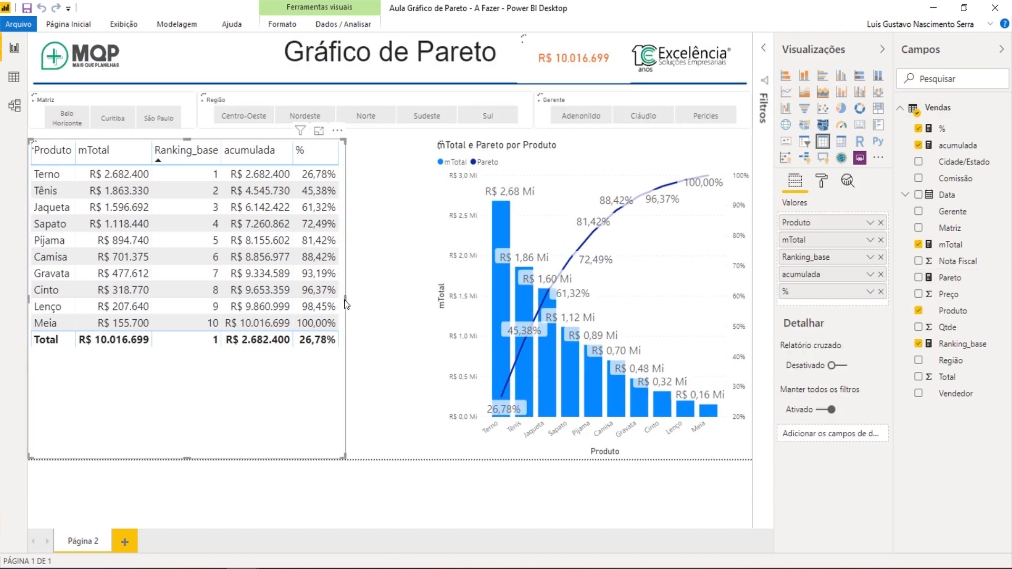
pyautogui.moveTo(345, 300); pyautogui.dragTo(391, 307)
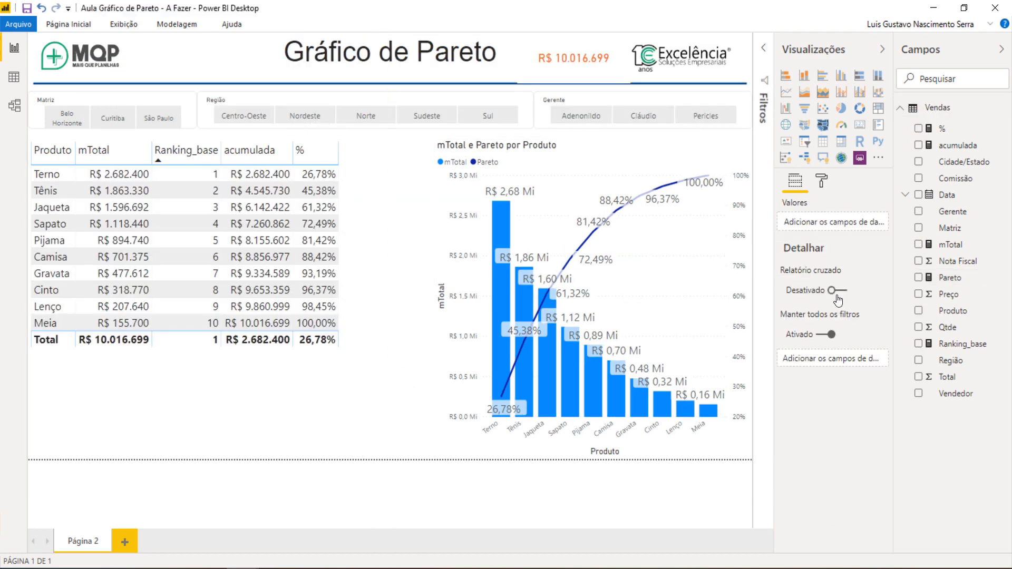
# Add the Pareto measure to the product table as a column after %
pyautogui.click(380, 248)
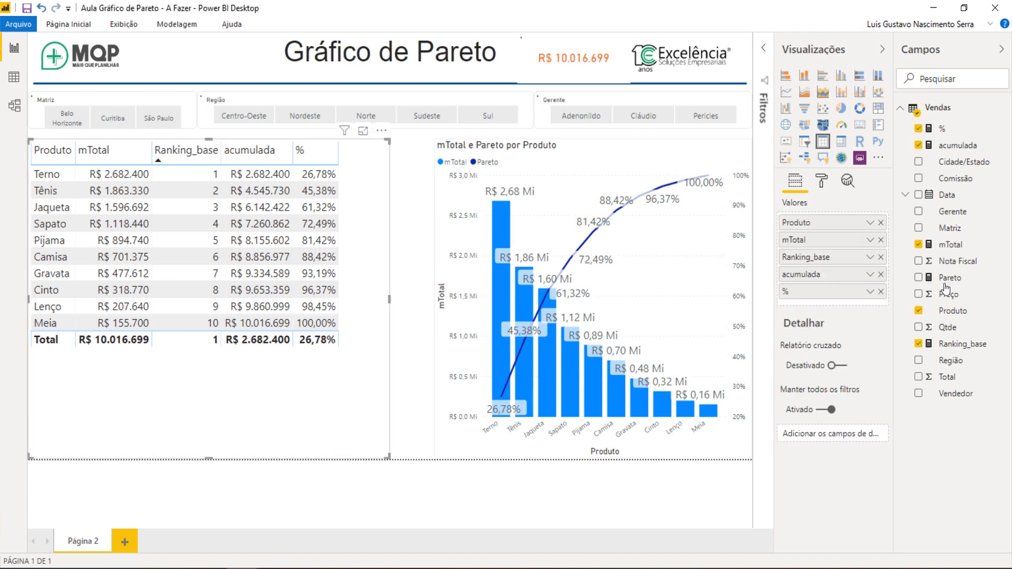
pyautogui.moveTo(950, 278); pyautogui.dragTo(363, 253)
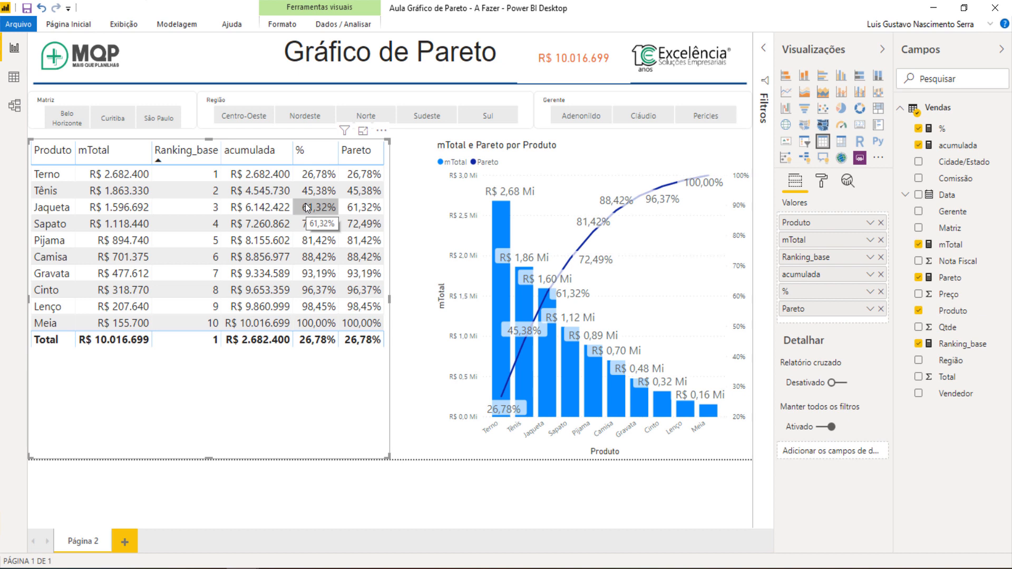
# Review the Pareto measure's full formula and collapse the formula bar
pyautogui.click(951, 277)
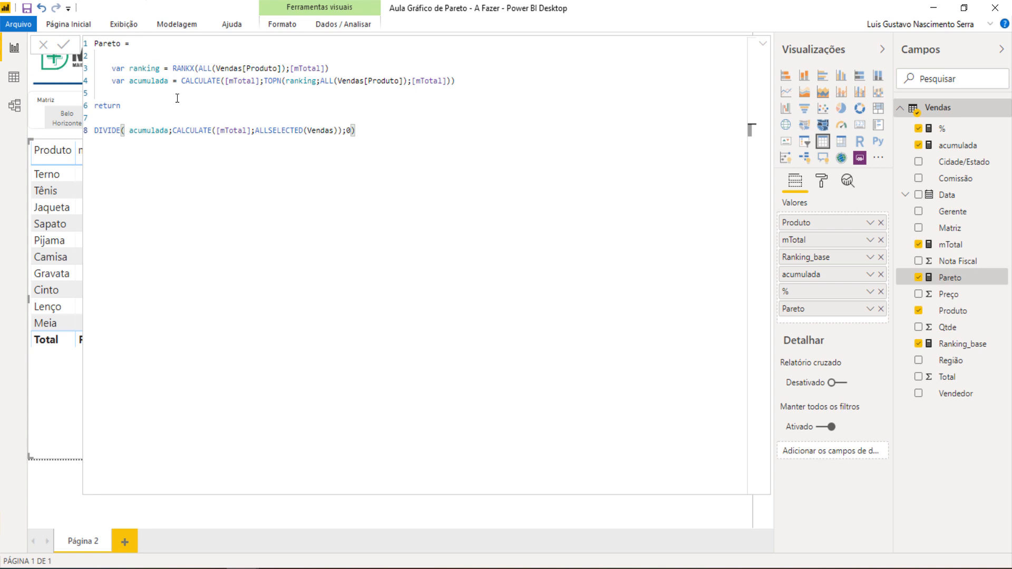
pyautogui.click(763, 44)
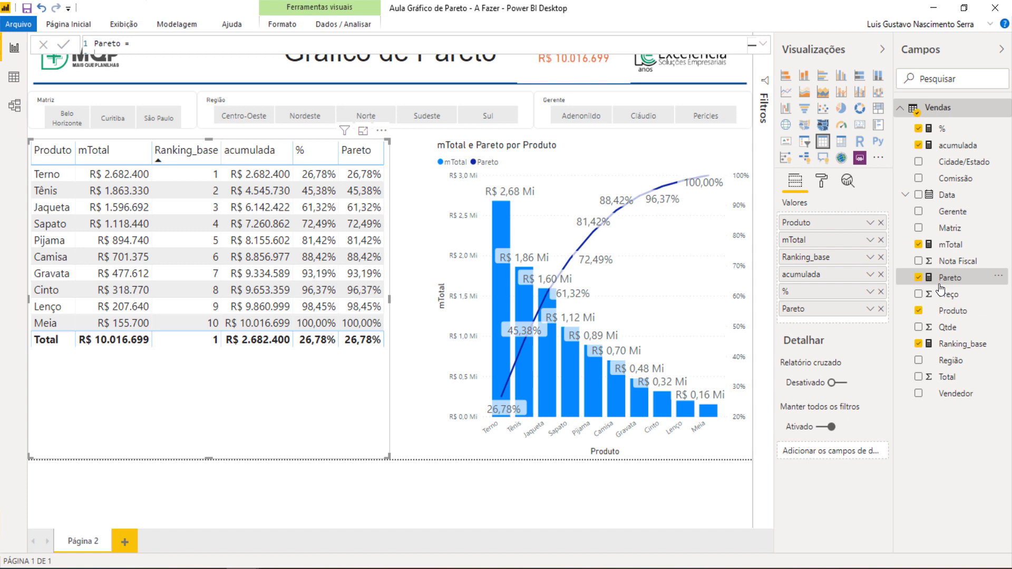